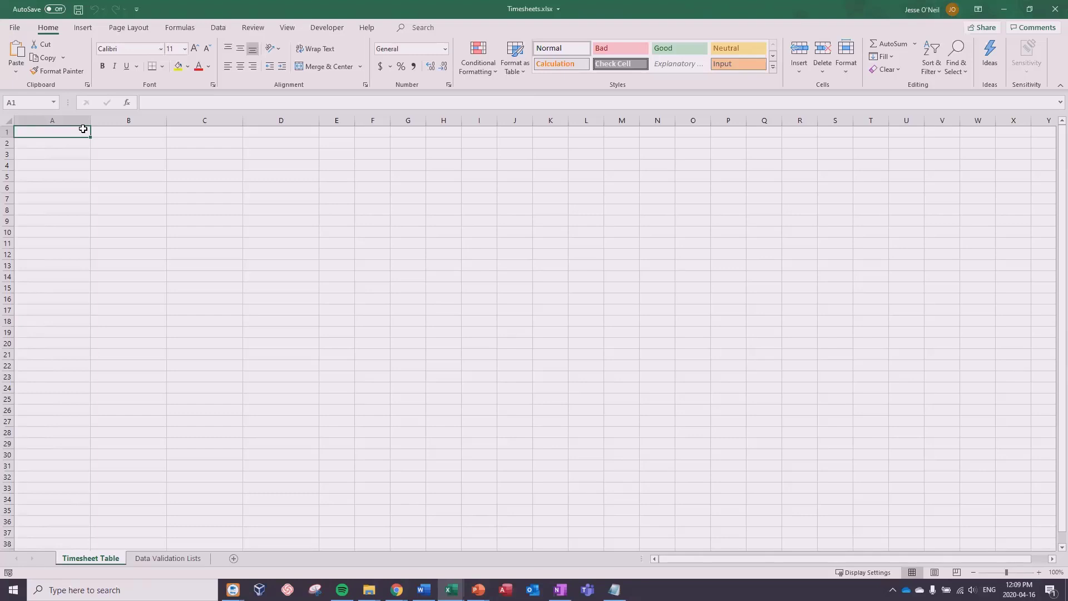
Step: Enter the headers Employee, Date, Time In and Time Out in A1:D1, then select A1:D14
type("Em")
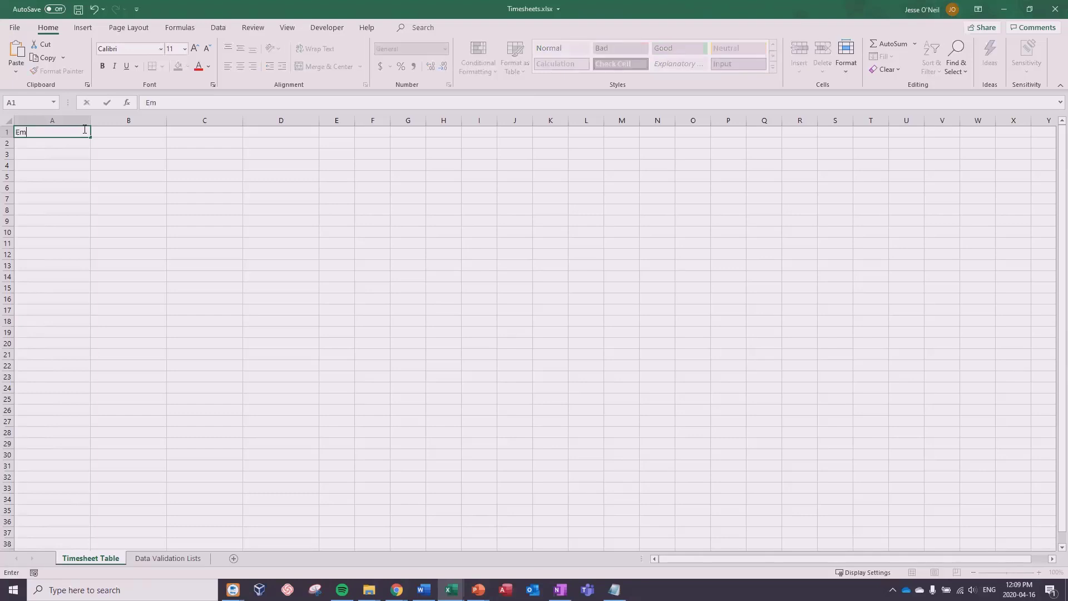
type("poloyee")
key("Tab")
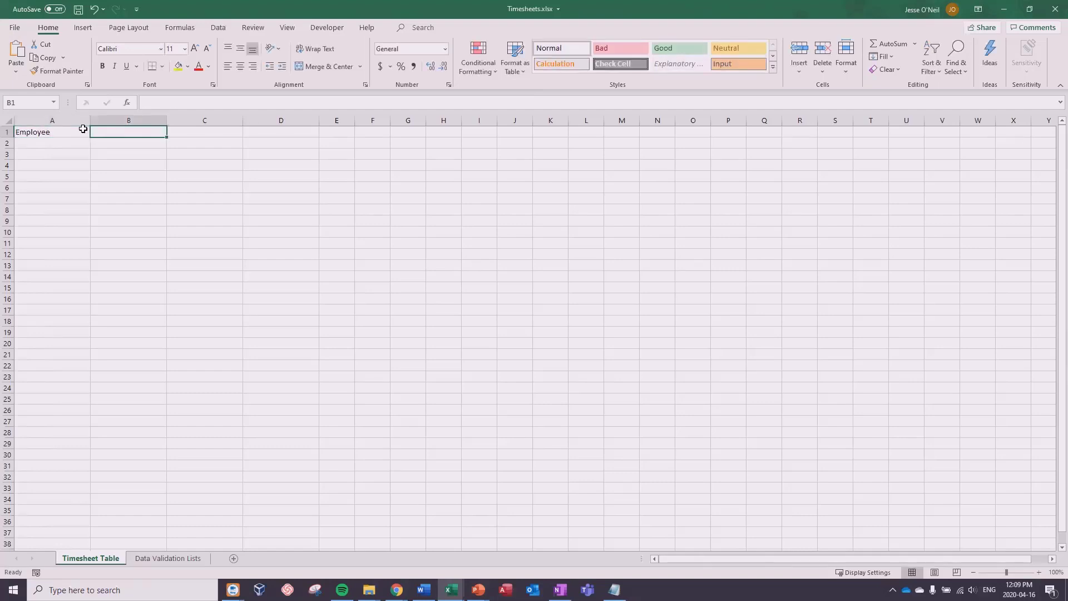
type("Date")
key("Tab")
type("Time")
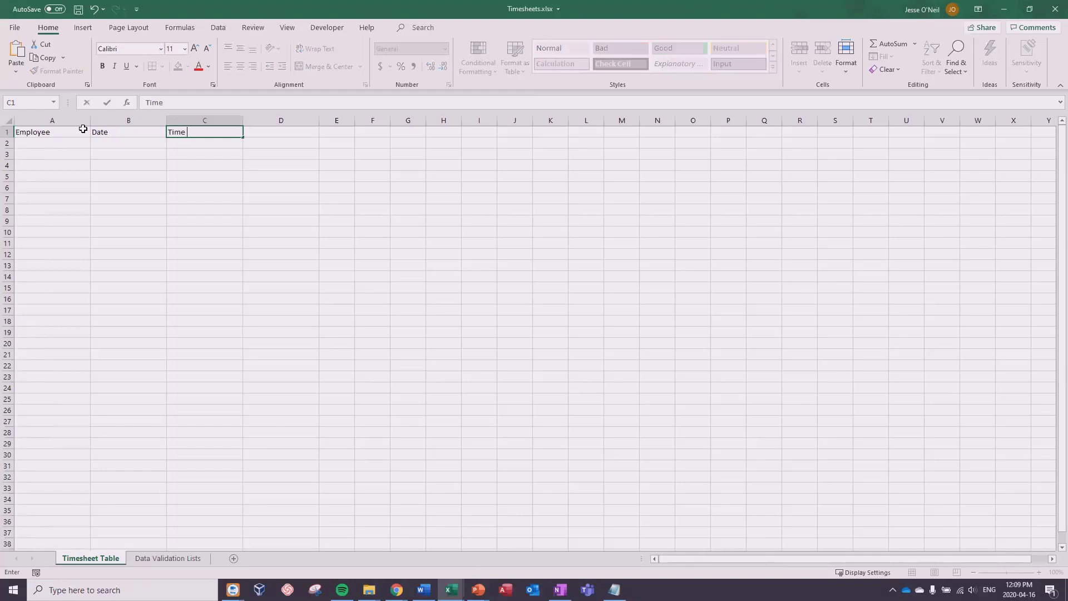
type(" In")
key("Tab")
type("Time")
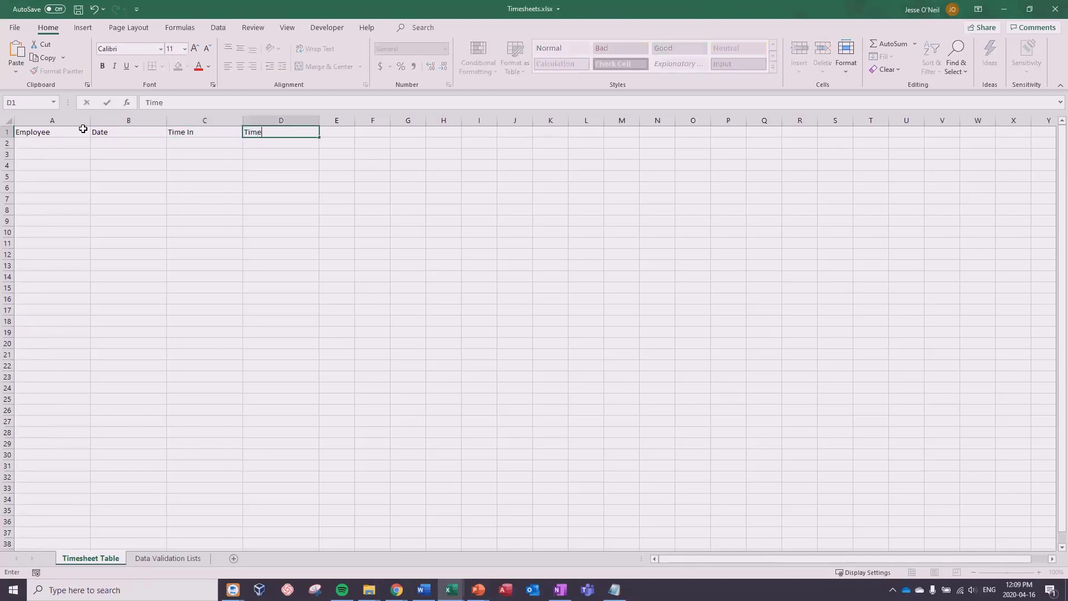
type(" Out")
key("Return")
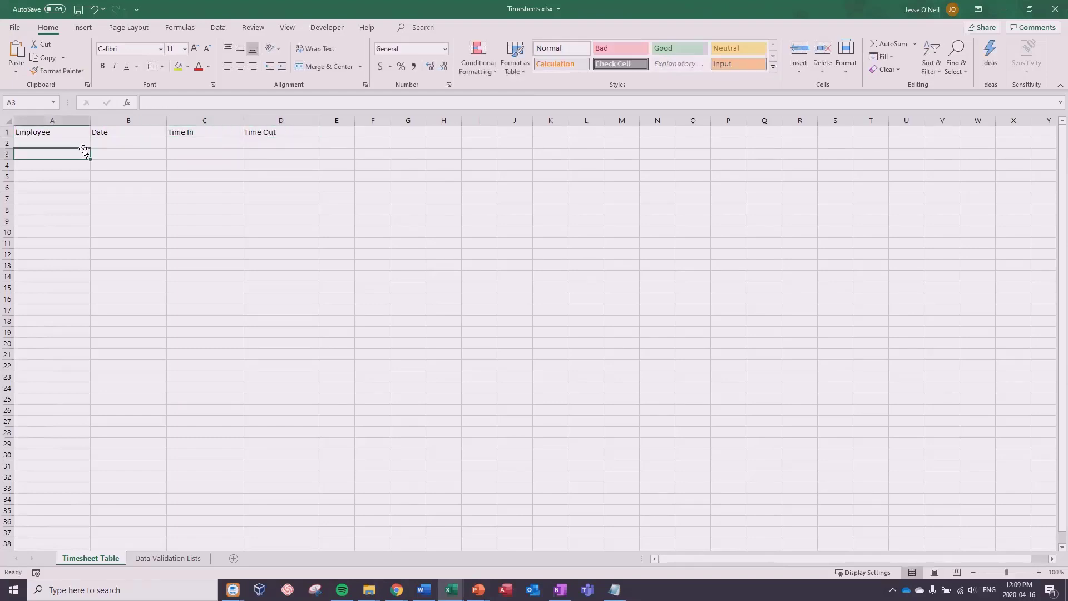
left_click(60, 131)
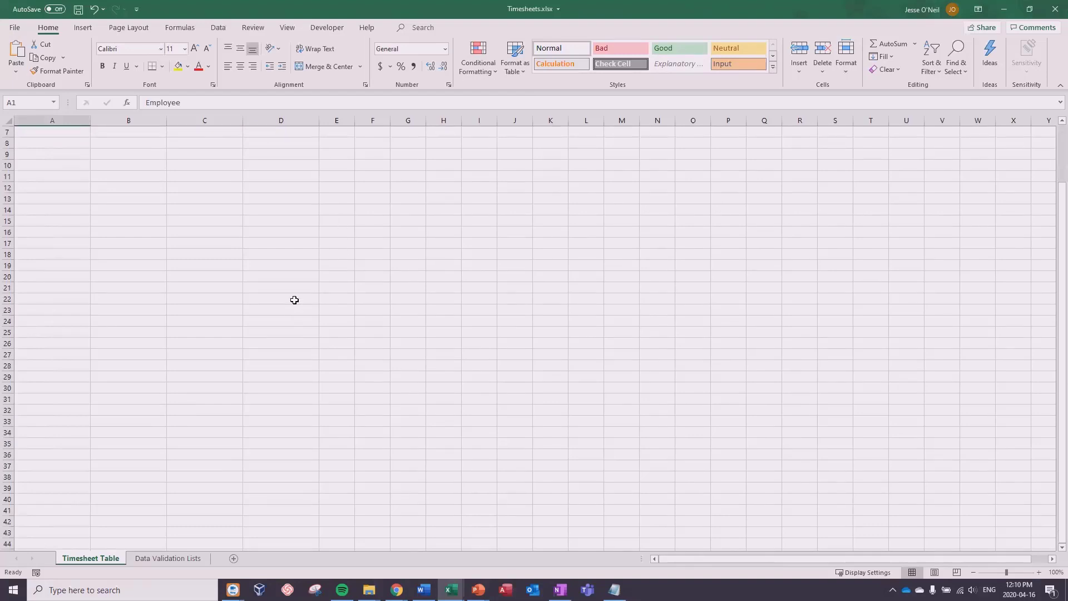
left_click(294, 277, "shift")
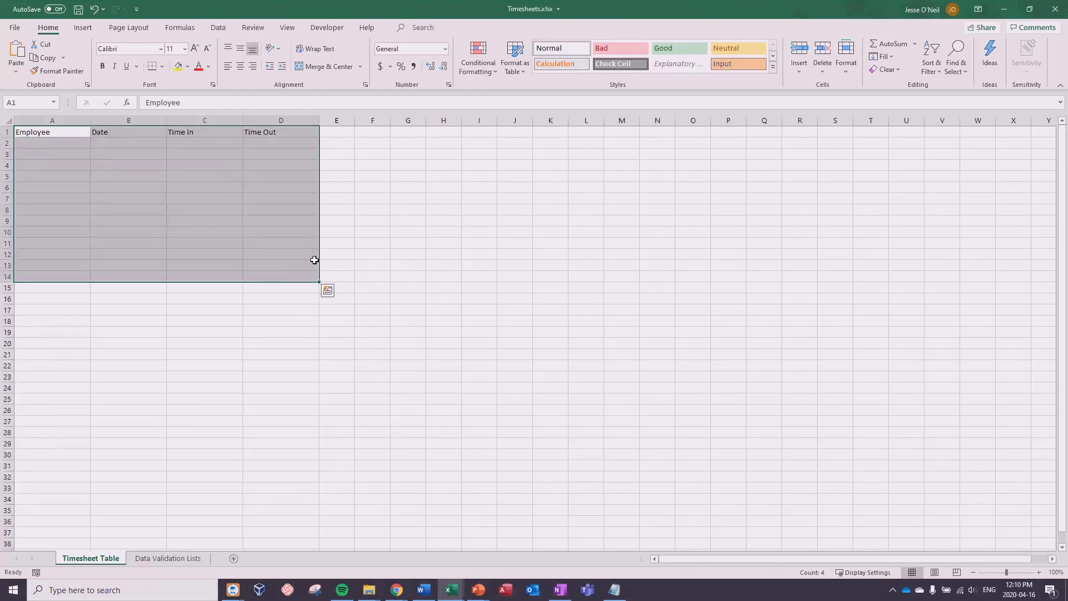
Step: Format A1:D14 as a medium blue table using row 1 as headers
left_click(515, 71)
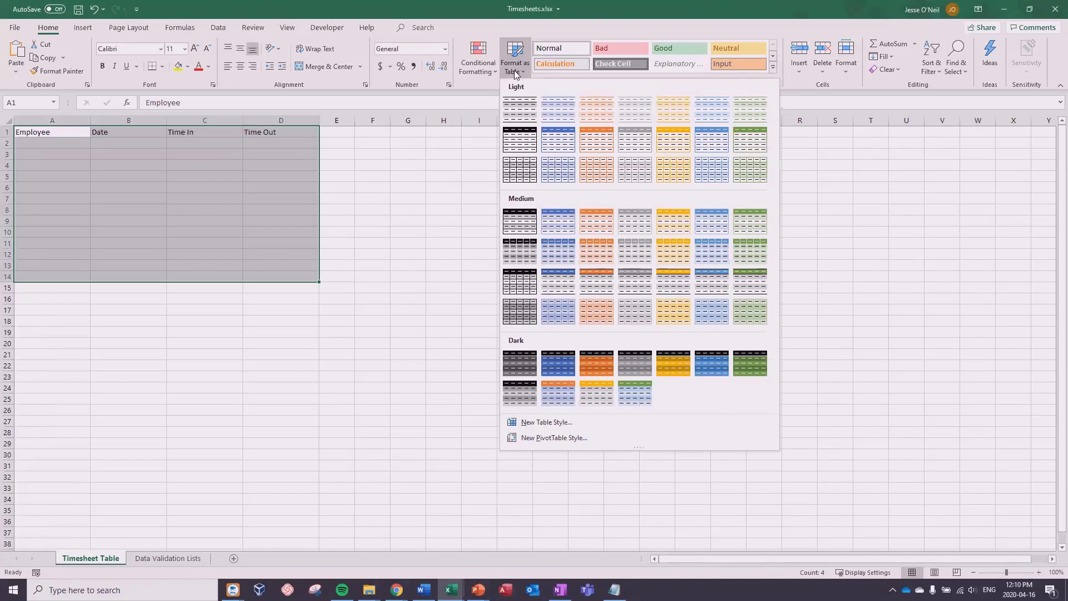
left_click(559, 220)
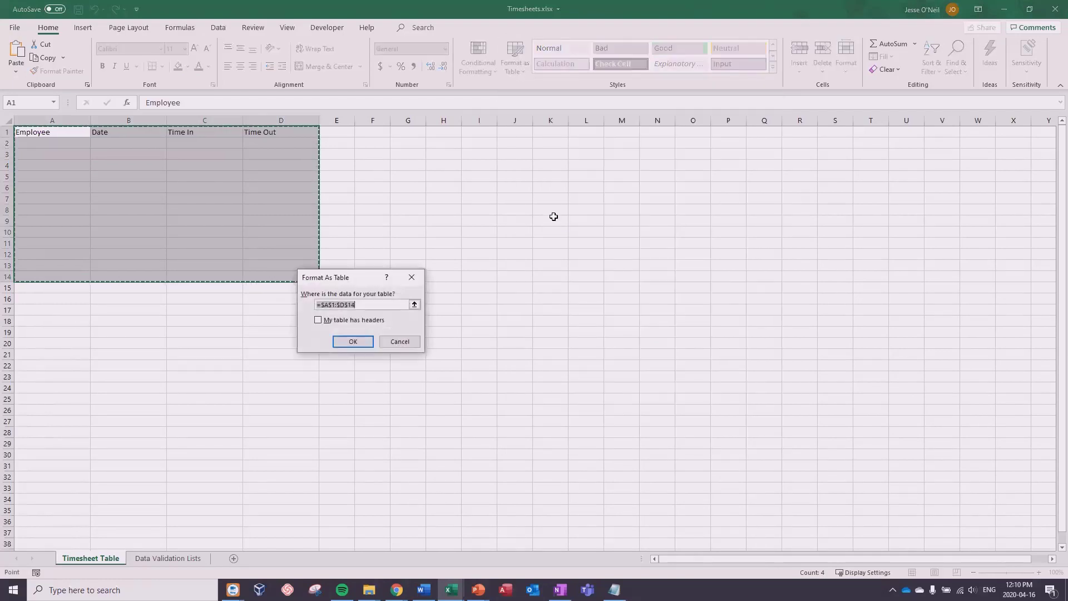
left_click(318, 320)
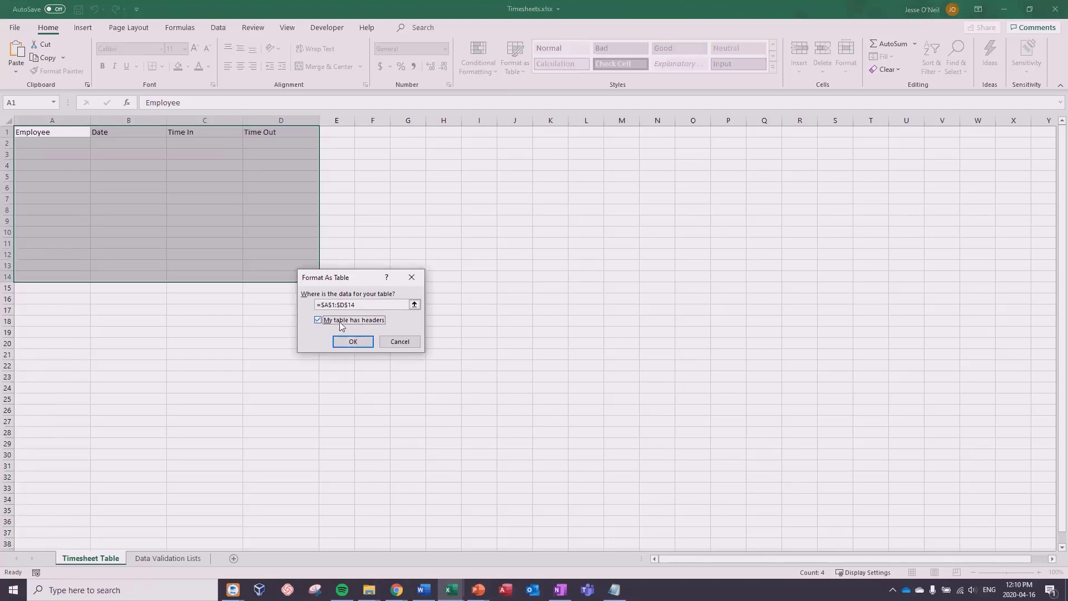
left_click(352, 341)
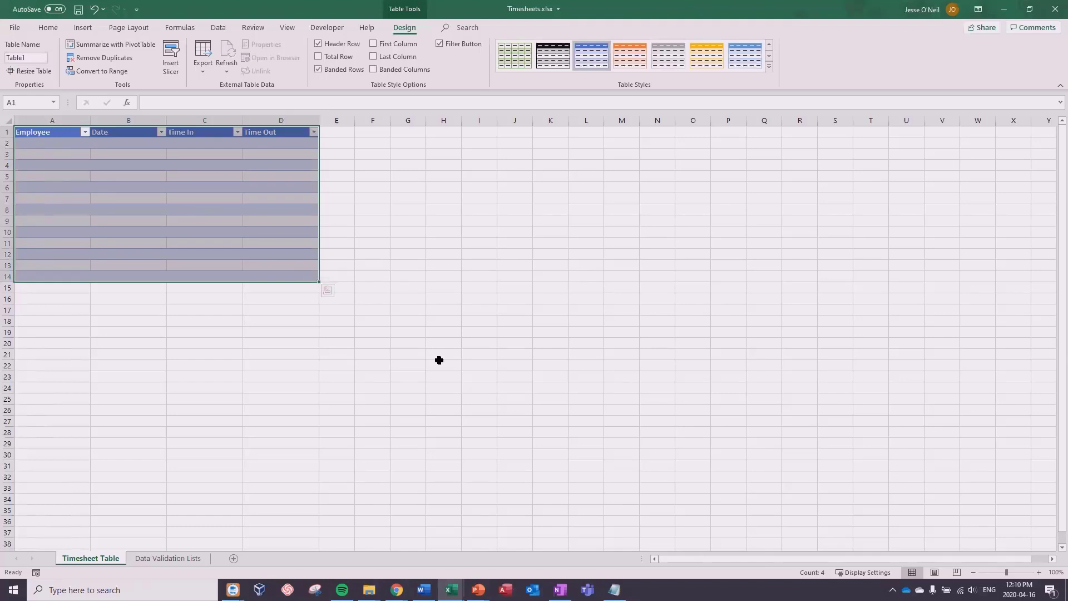
left_click(59, 144)
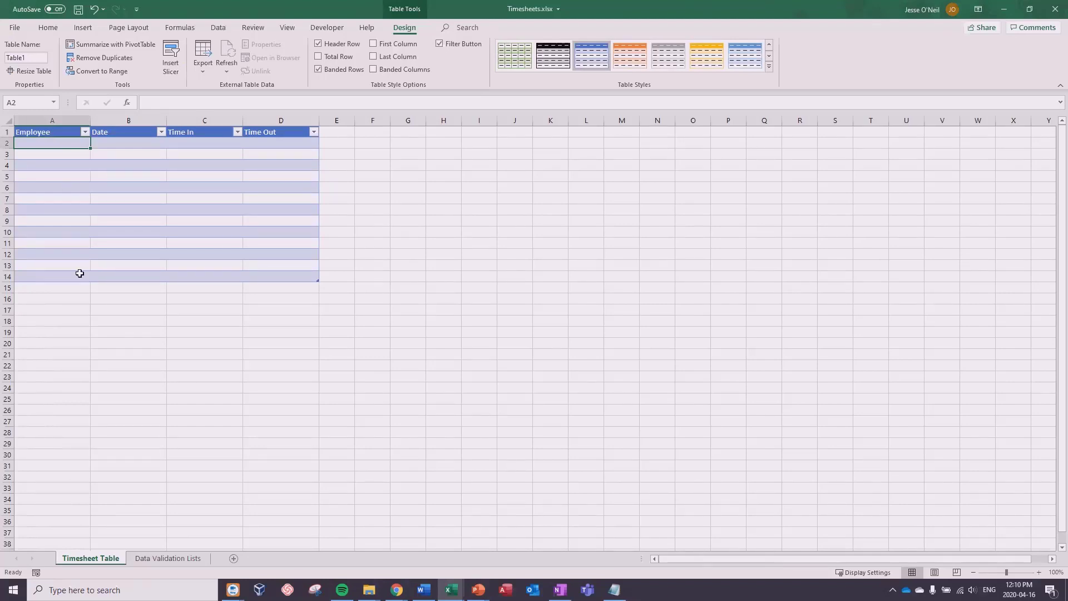
Step: Check the employee names on the Data Validation Lists sheet, then reselect A2:A14 on Timesheet Table
left_click(50, 278, "shift")
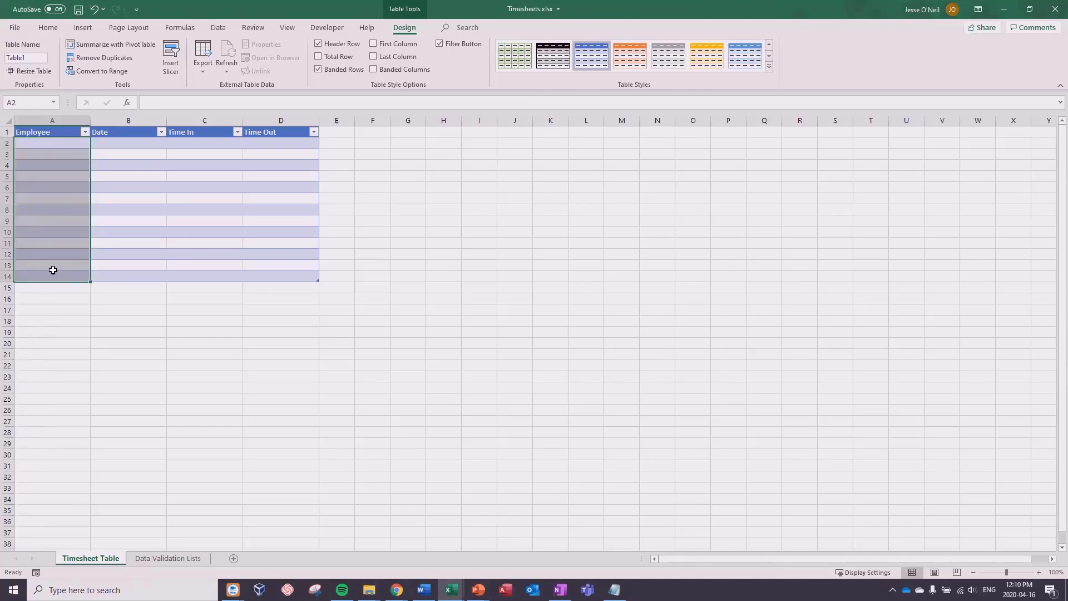
left_click(217, 28)
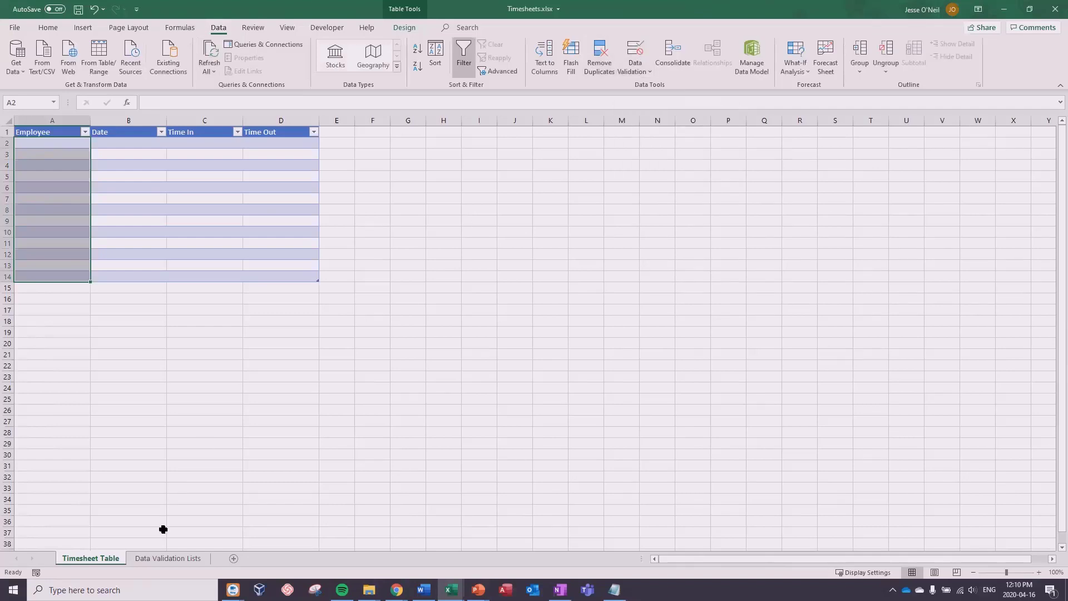
left_click(152, 559)
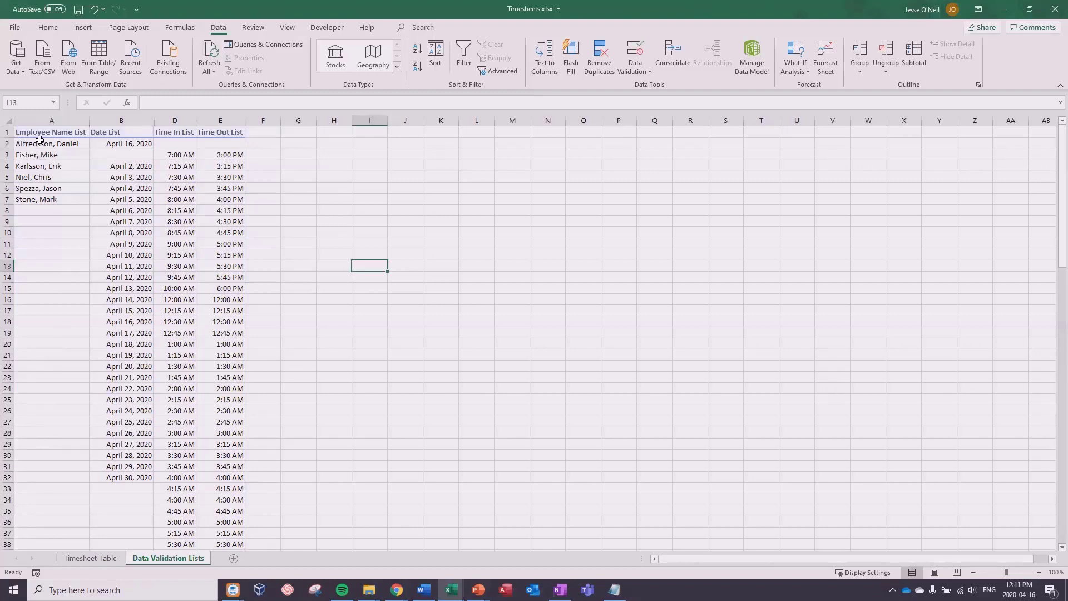
left_click_drag(40, 144, 44, 189)
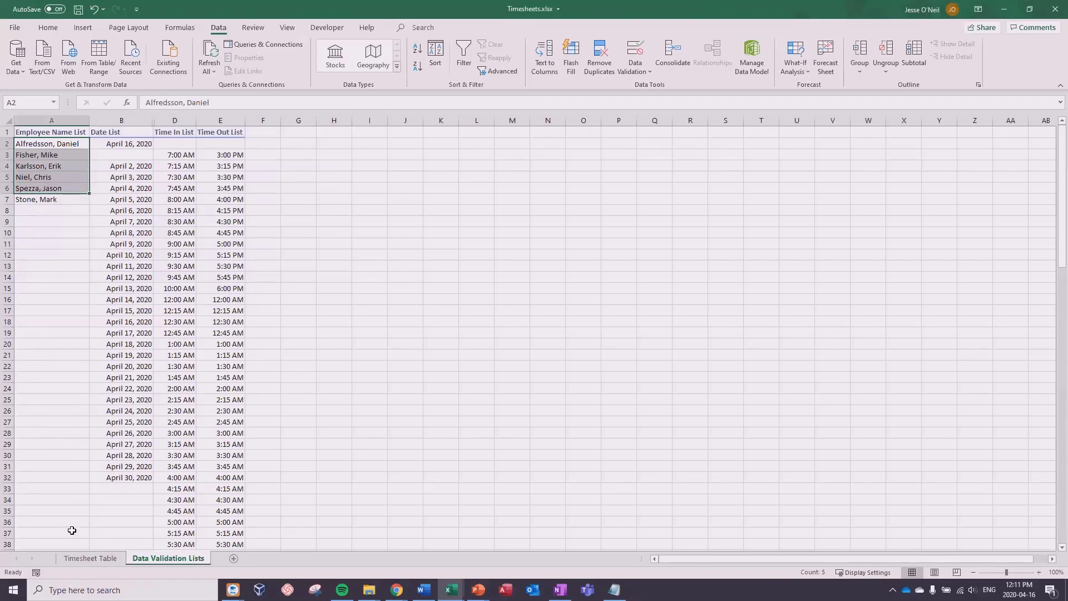
left_click(89, 559)
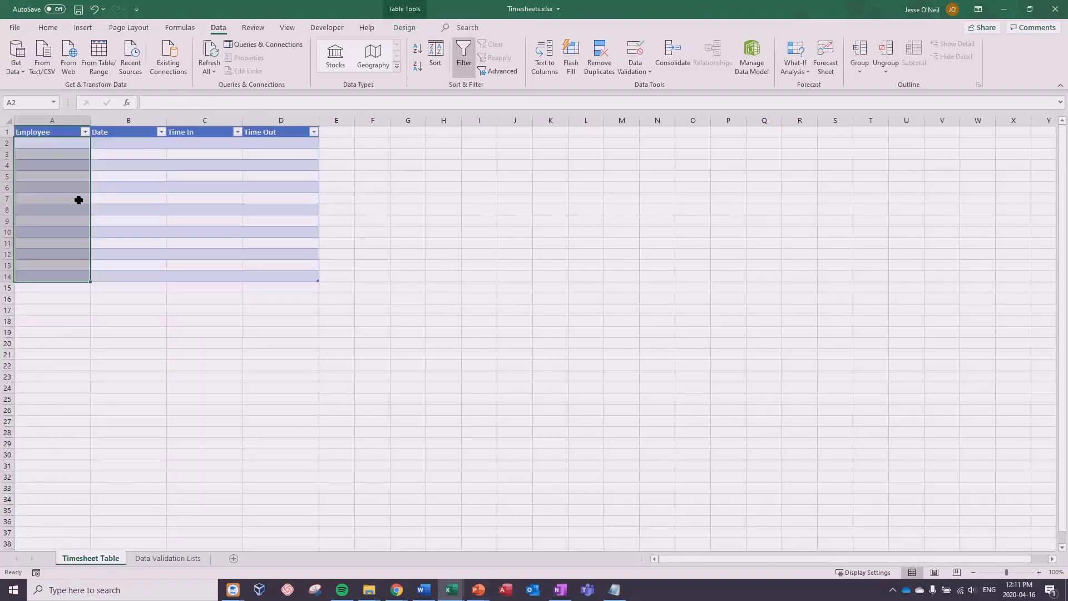
left_click_drag(55, 146, 59, 276)
Step: Restrict A2:A14 to a List from Data Validation Lists A2:A7, with input message and error alert off
left_click(635, 56)
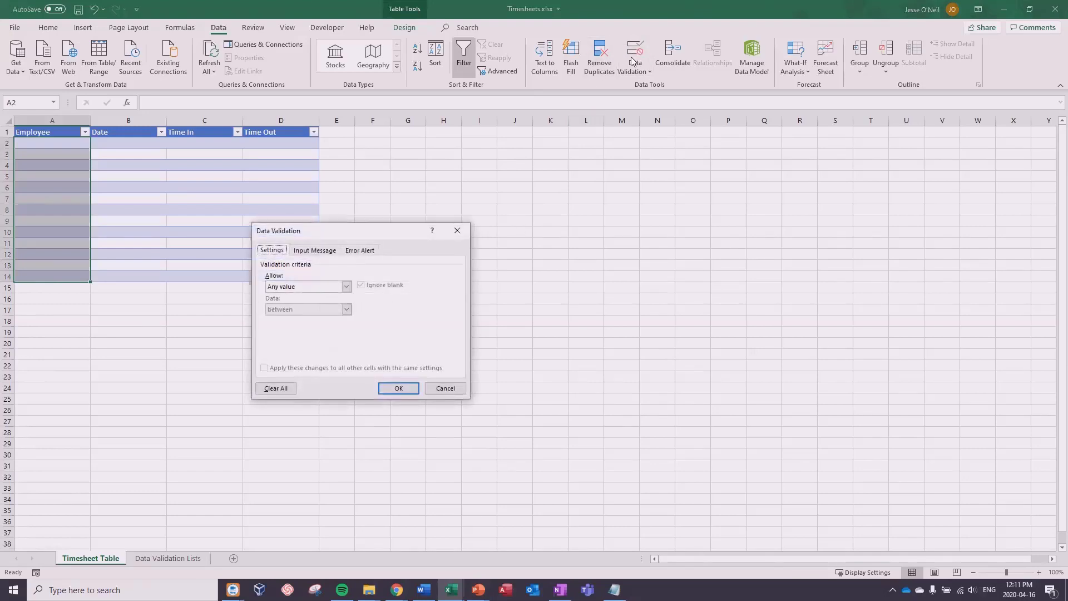
left_click(346, 287)
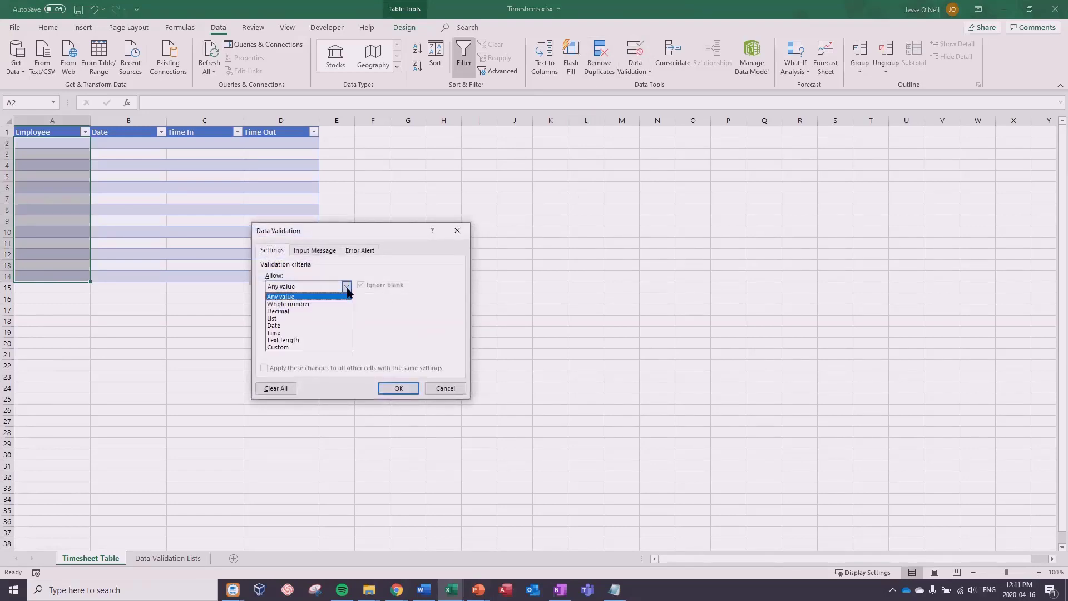
left_click(273, 318)
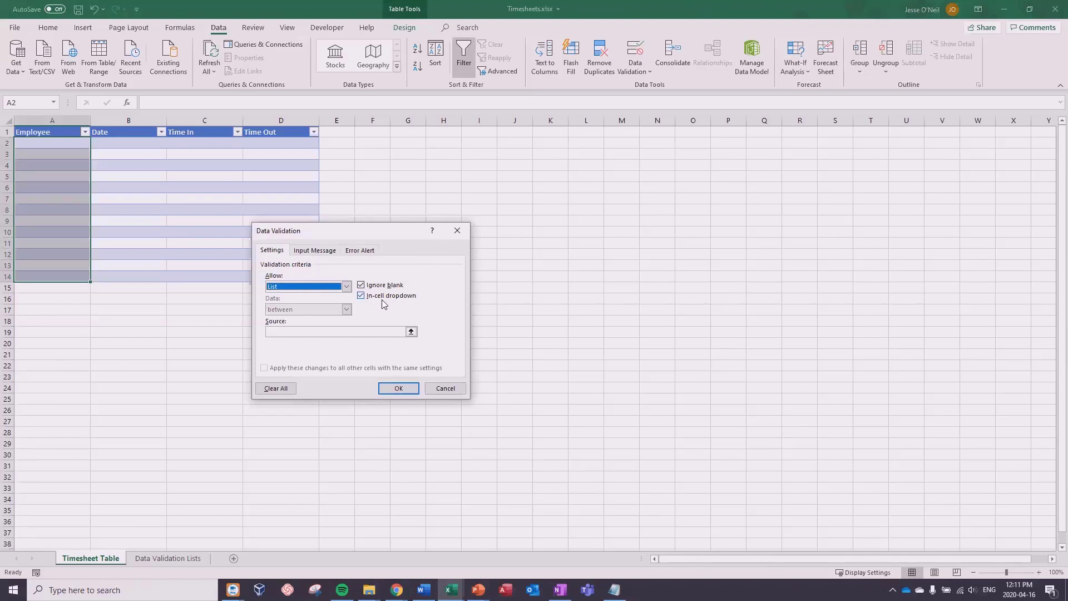
left_click(413, 335)
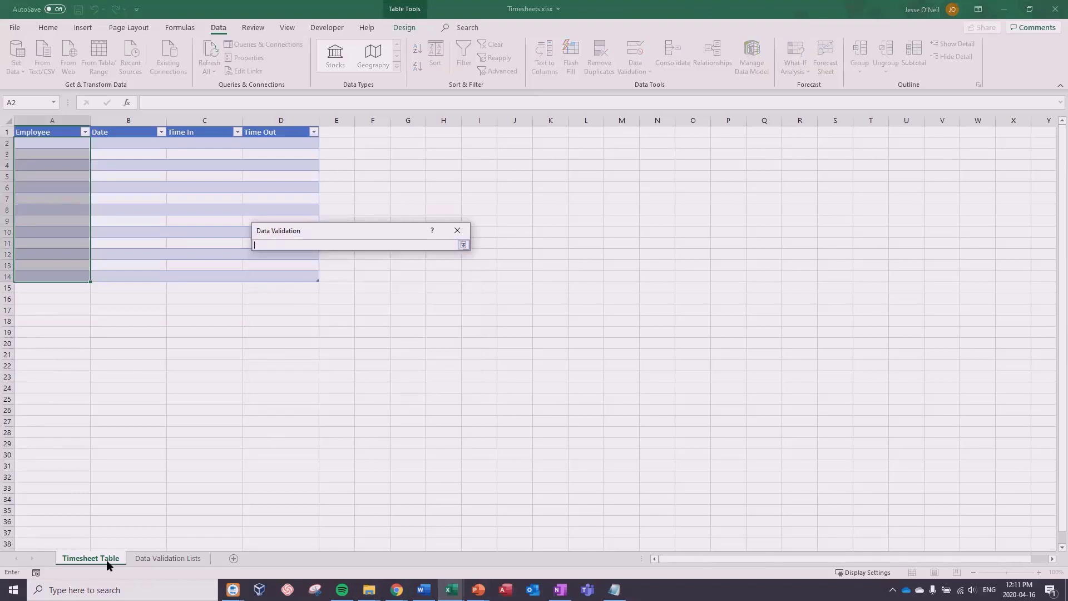
left_click(167, 558)
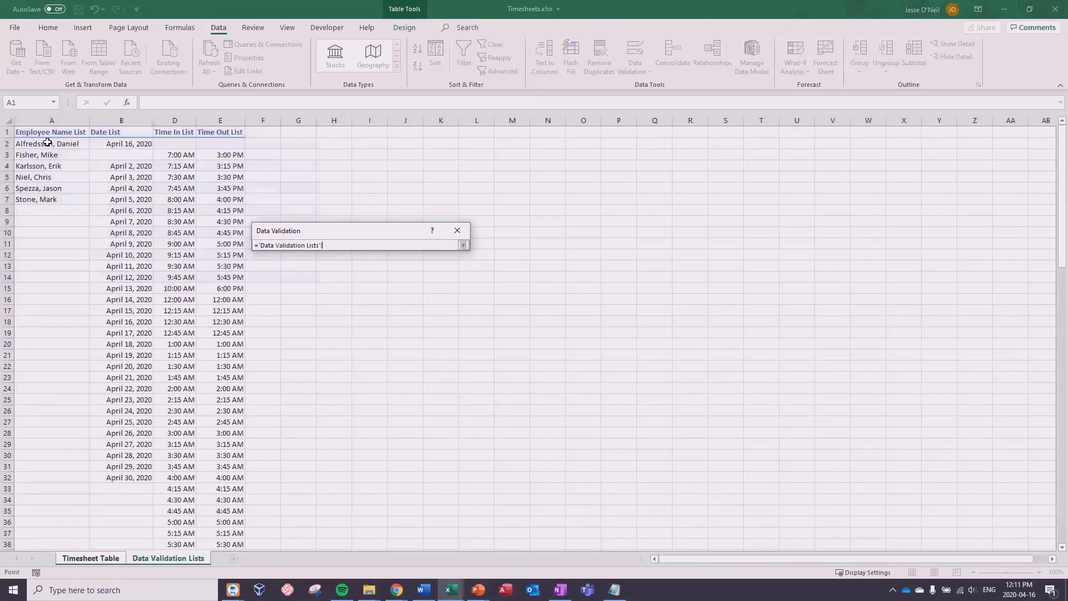
left_click_drag(47, 145, 48, 198)
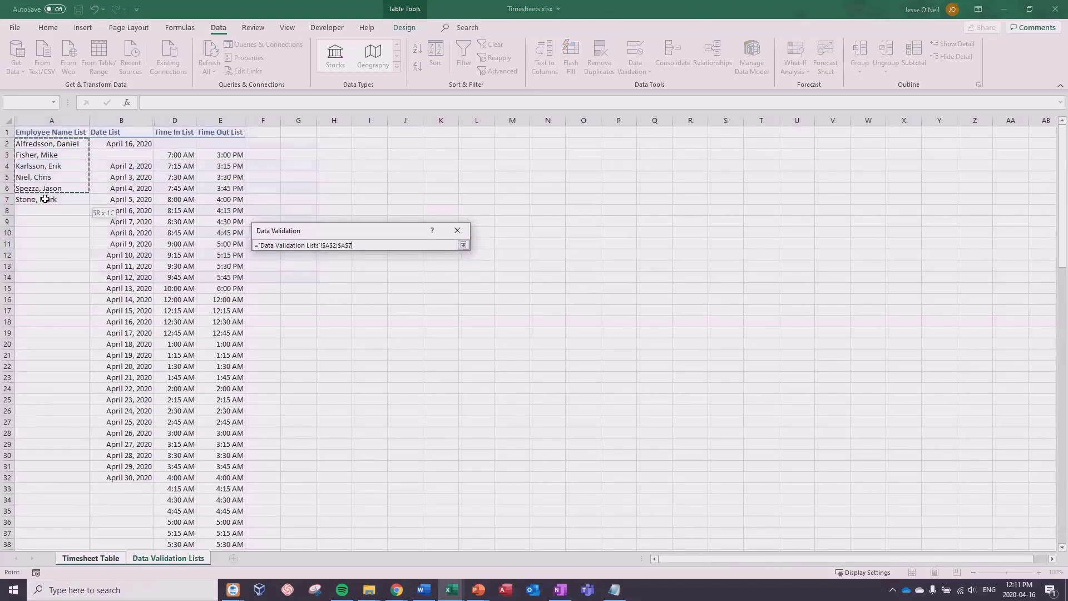
left_click(463, 245)
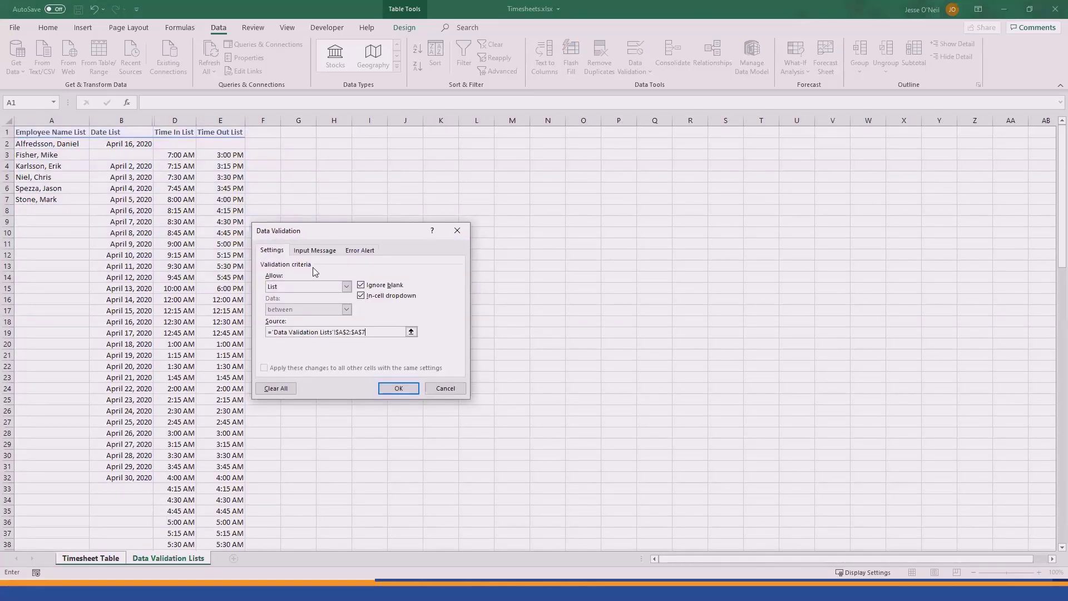
left_click(314, 250)
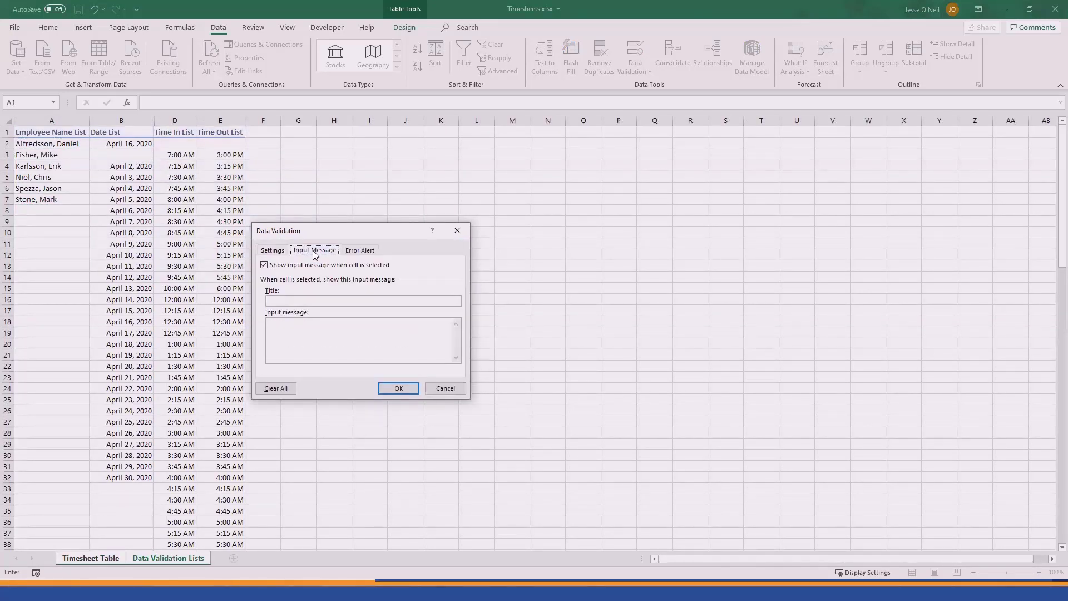
left_click(264, 265)
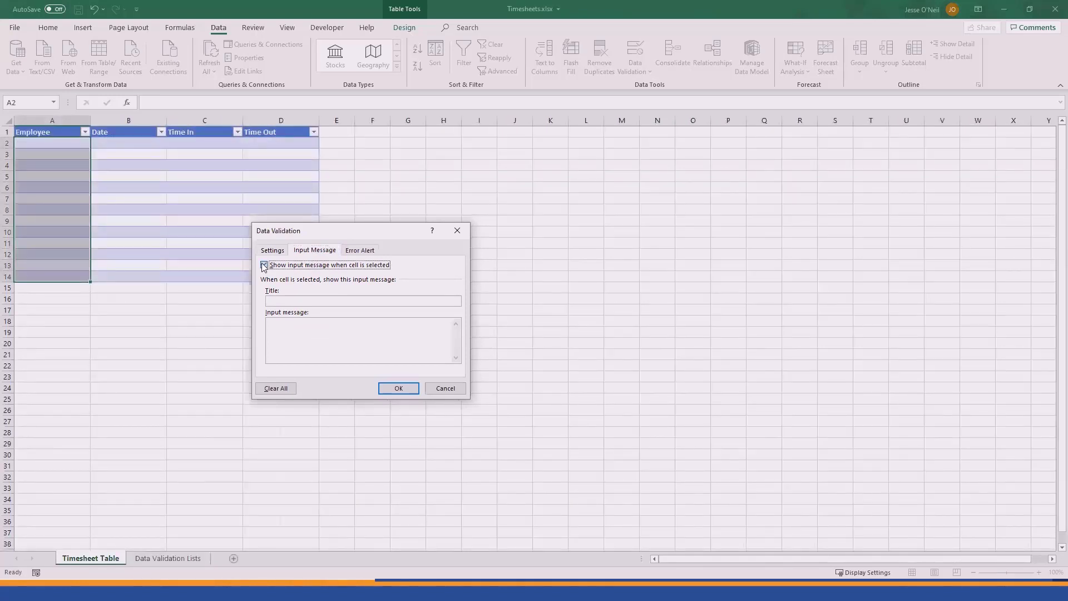
left_click(351, 251)
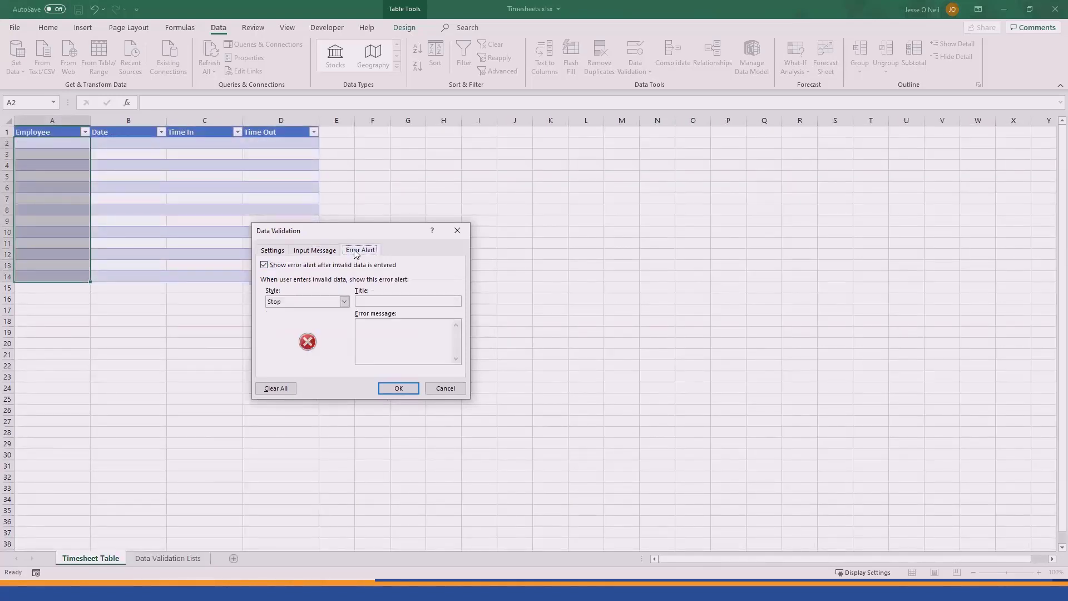
left_click(264, 265)
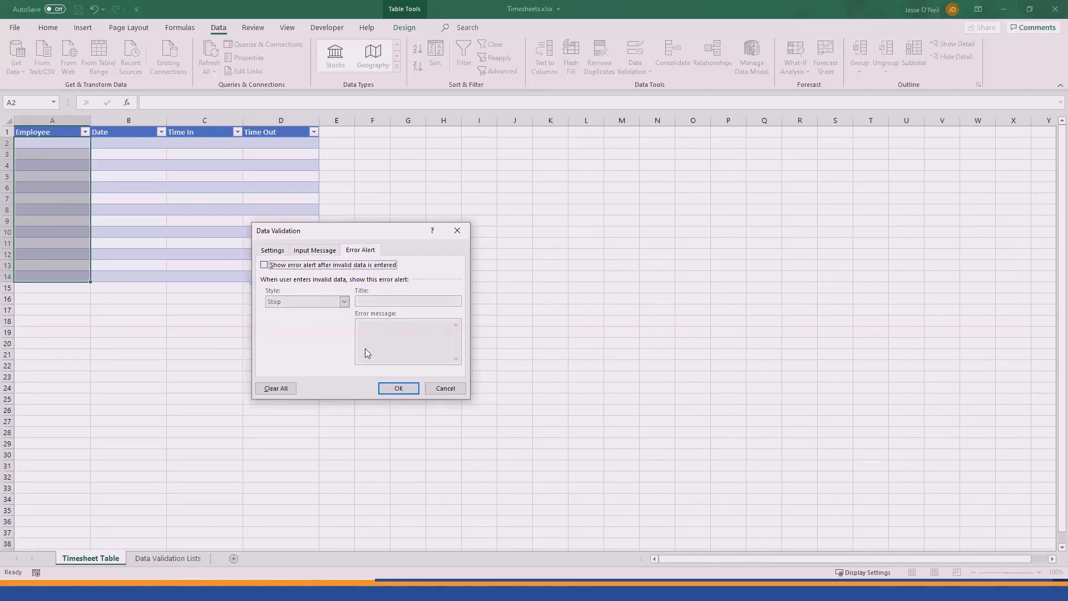
left_click(405, 390)
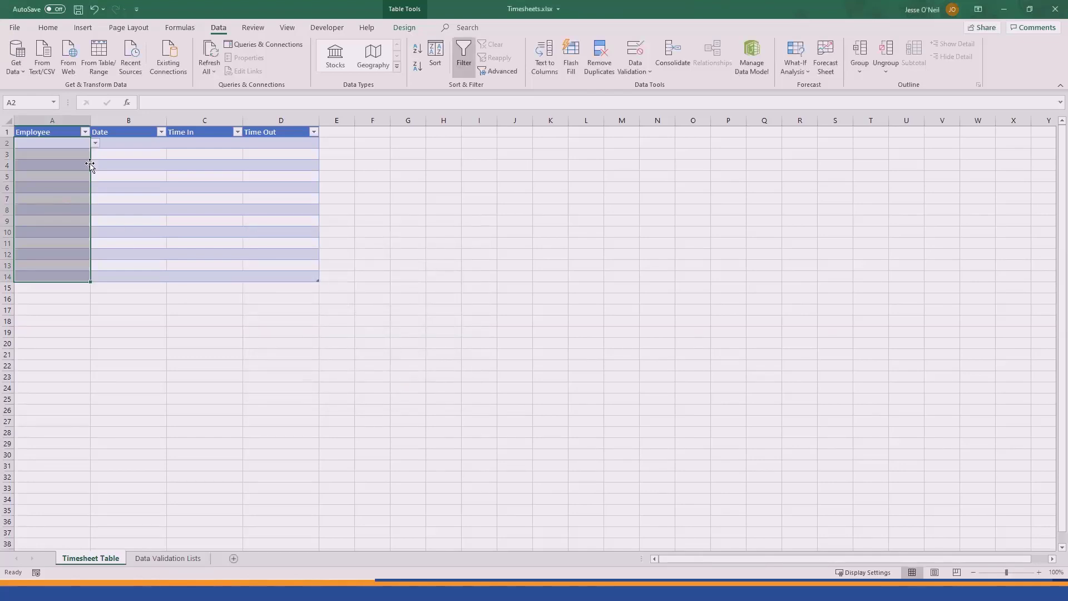
Step: Test A2's employee drop-down and close it without choosing a name
left_click(73, 146)
left_click(97, 143)
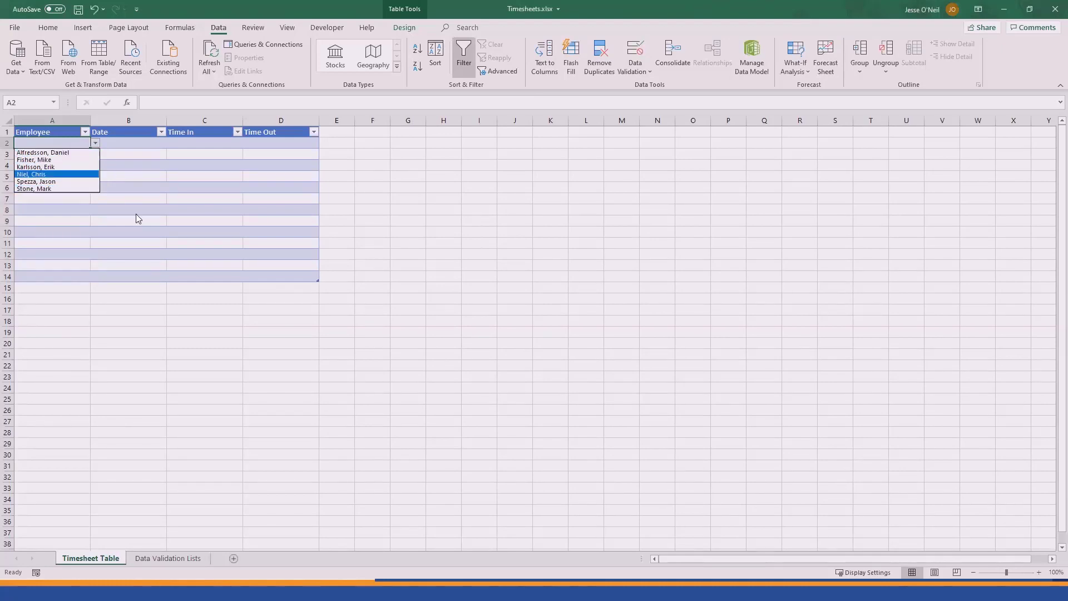
key("Escape")
Step: Set B2:B14 validation to a List sourced from 'Data Validation Lists'!$B$2:$B$32
left_click_drag(143, 144, 143, 274)
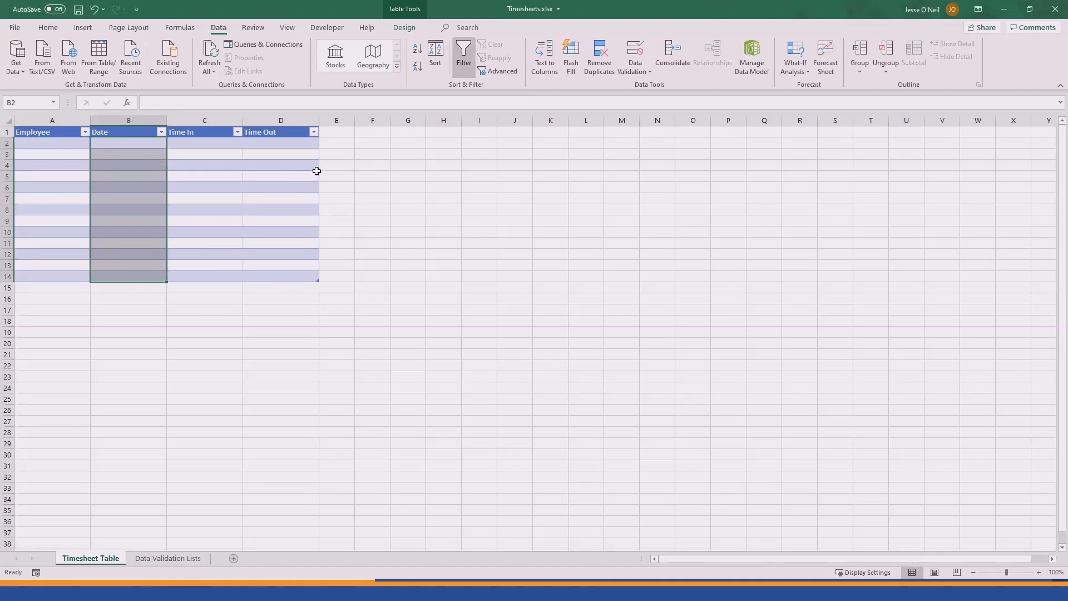
left_click(635, 55)
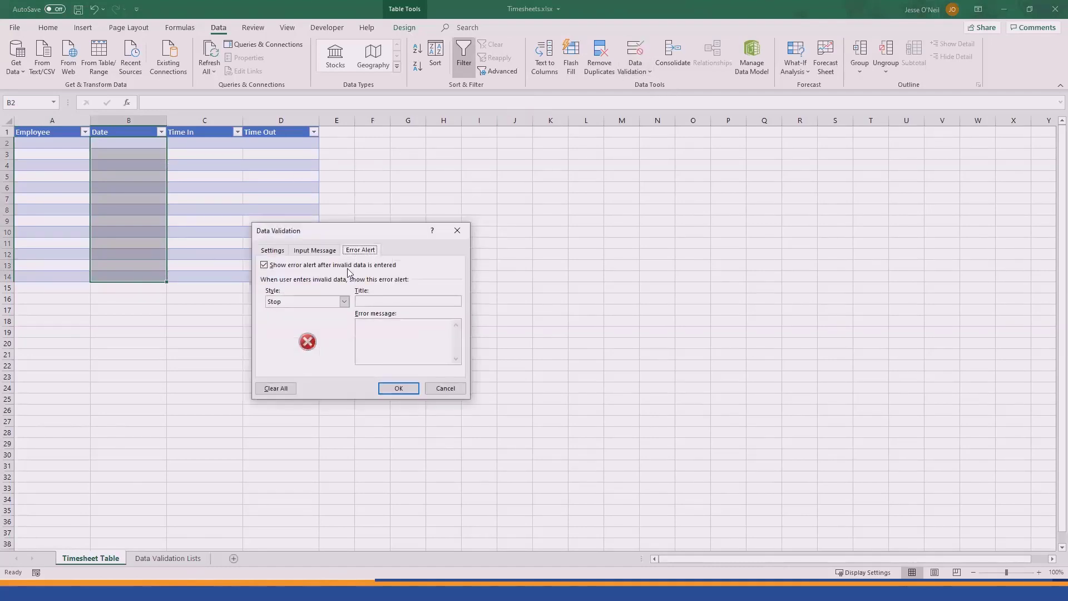
left_click(272, 250)
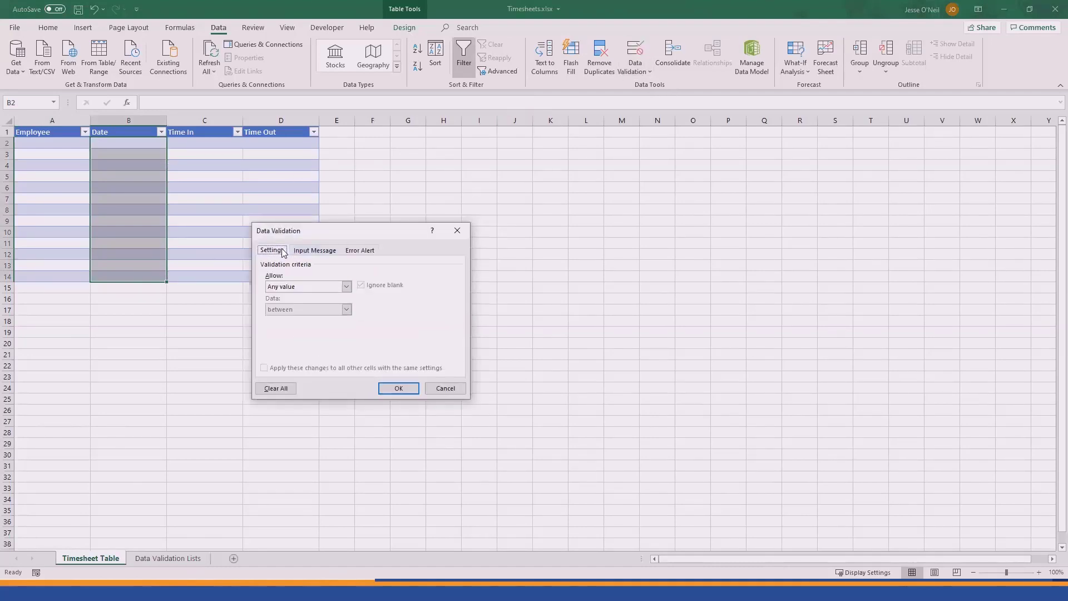
left_click(337, 286)
left_click(292, 318)
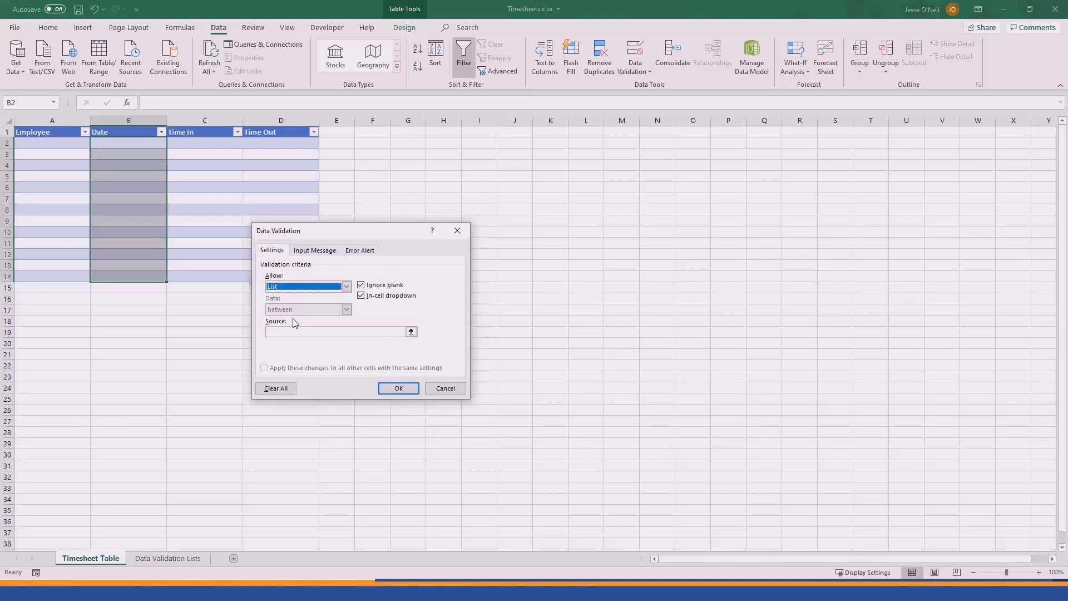
left_click(411, 333)
left_click(167, 558)
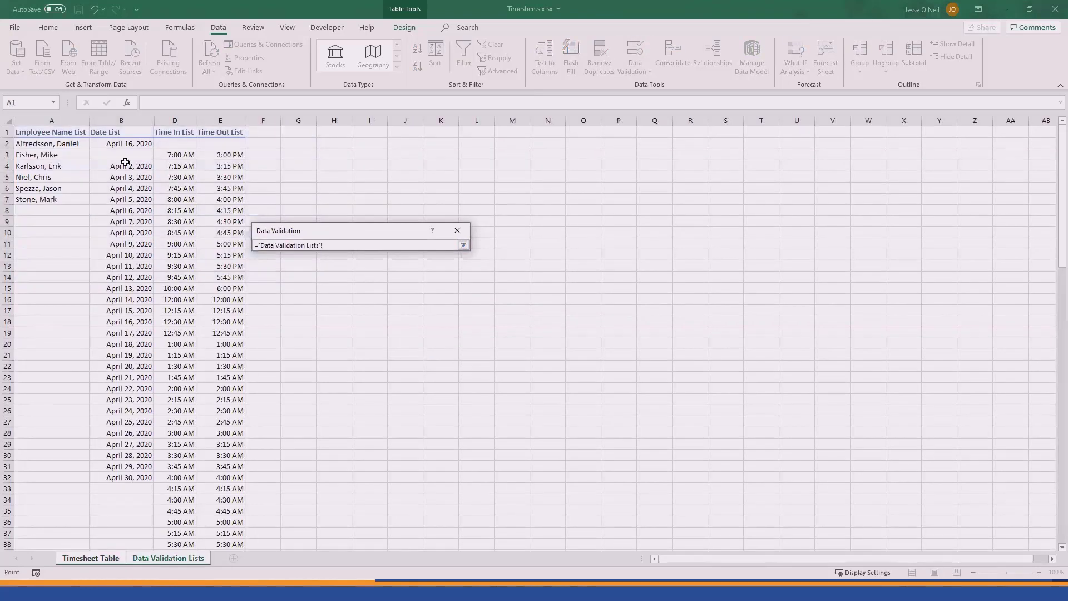
left_click(129, 145)
key("ctrl+shift+Down")
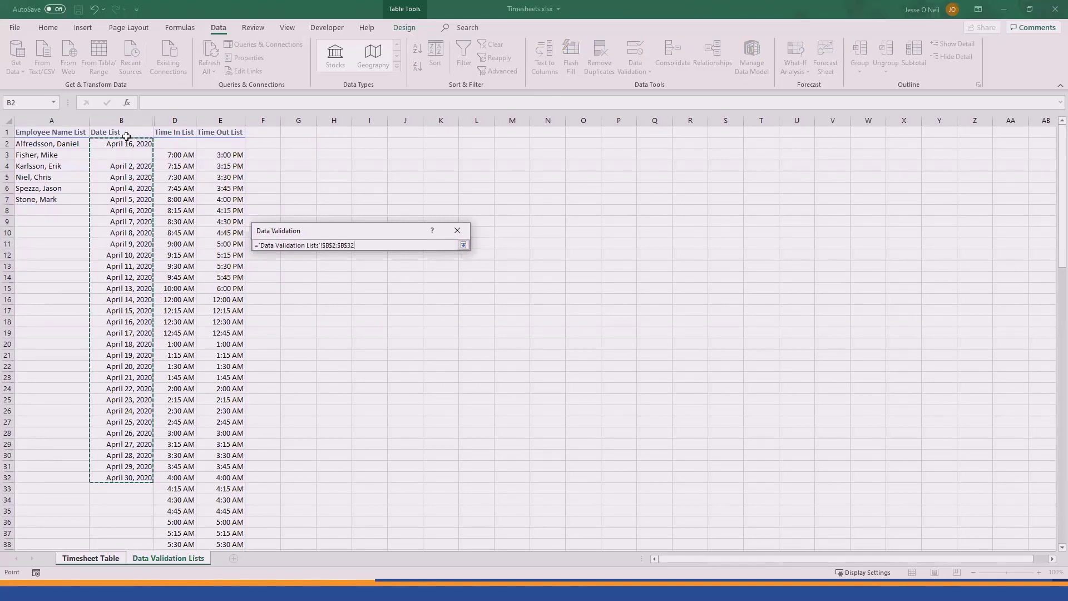
left_click(463, 244)
Step: Turn off the input message and error alert for the date validation and apply it
left_click(315, 249)
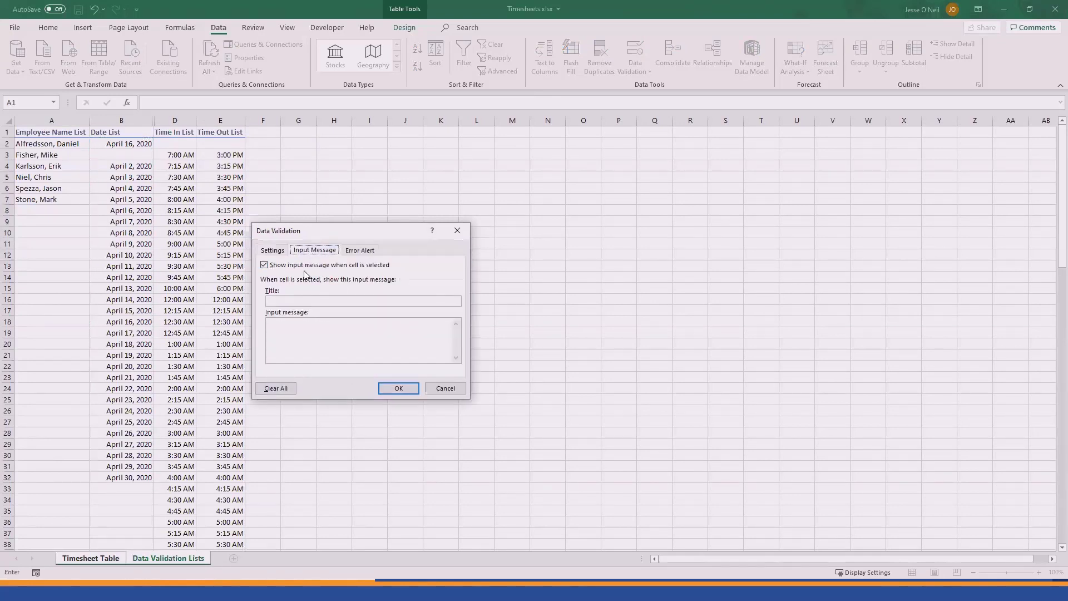
left_click(305, 266)
left_click(360, 250)
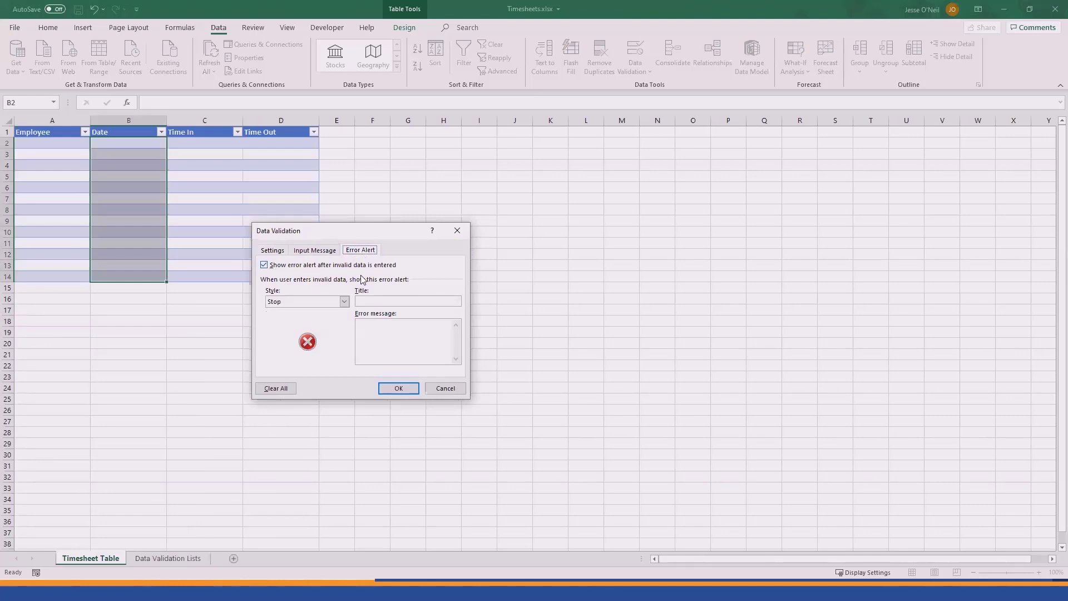
left_click(266, 266)
left_click(272, 250)
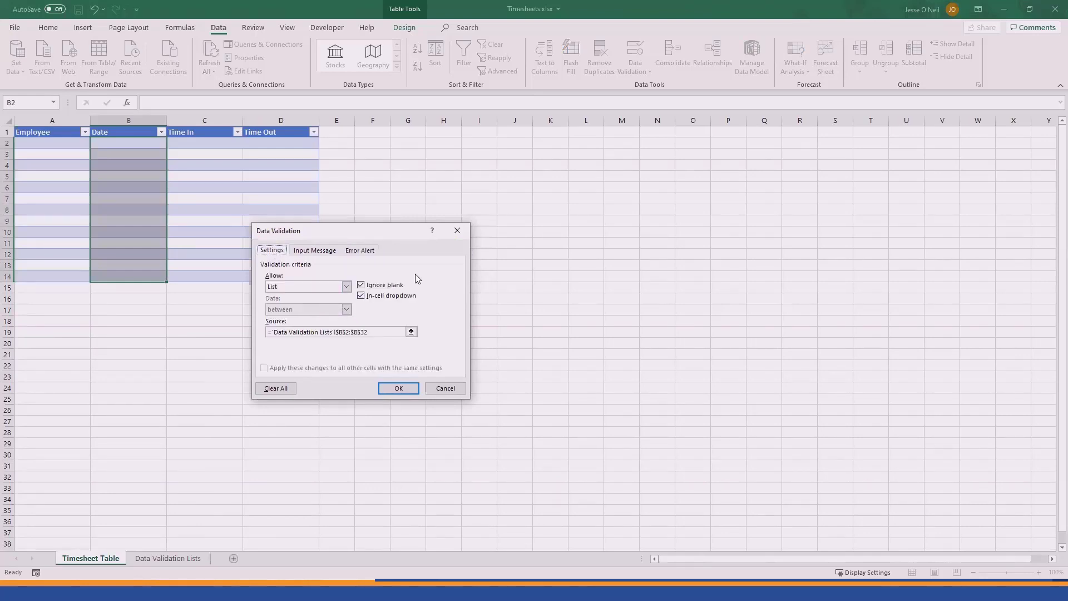
left_click(398, 386)
Step: Set C2:C14 validation to a List sourced from 'Data Validation Lists'!$D$2:$D$111
left_click_drag(203, 143, 192, 279)
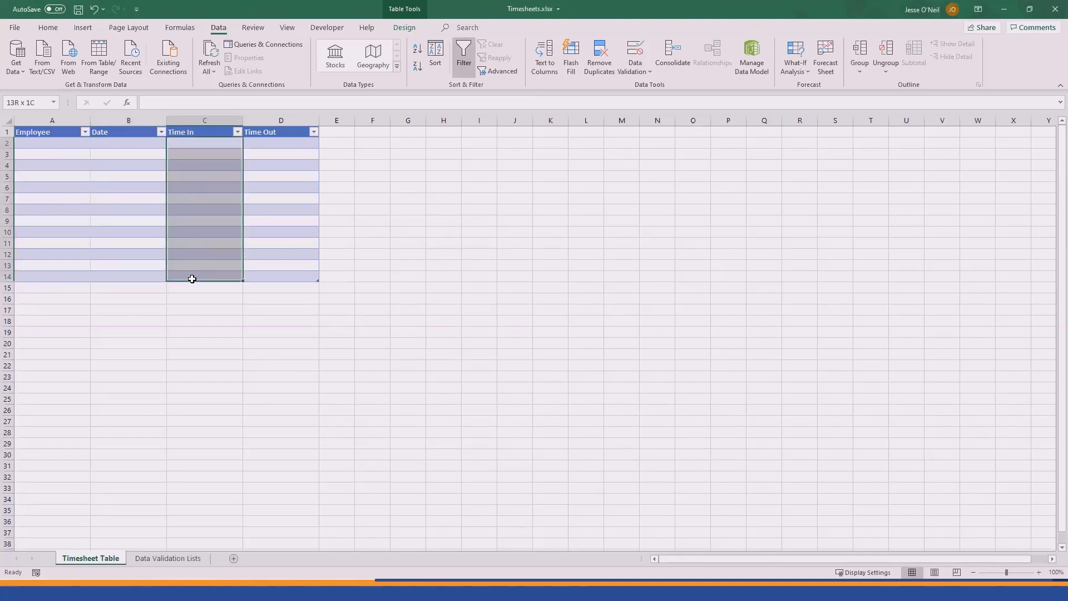
left_click(635, 51)
left_click(298, 285)
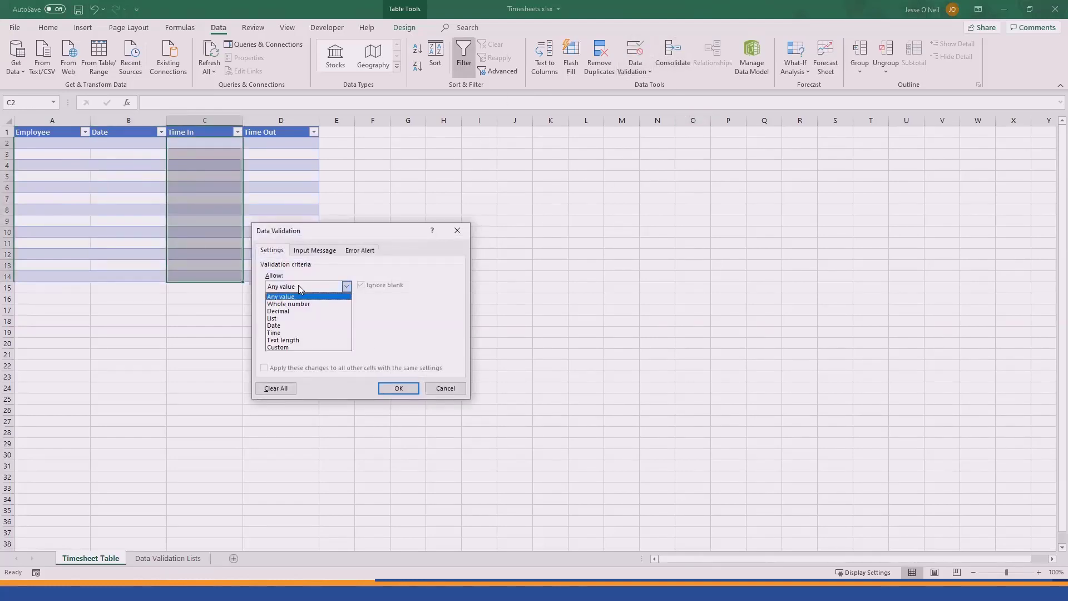
left_click(289, 316)
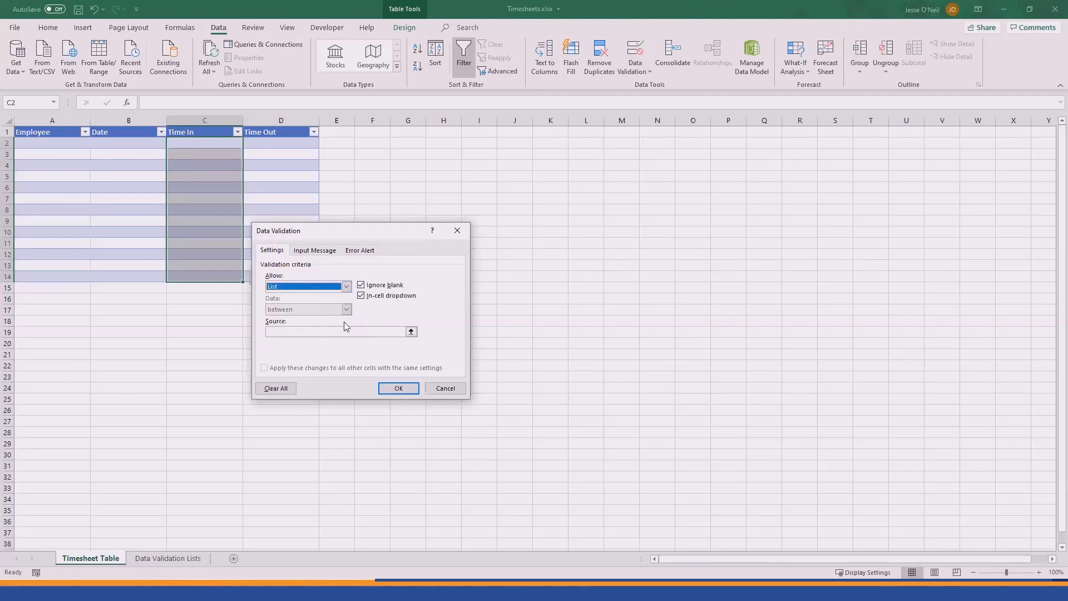
left_click(411, 332)
left_click(167, 558)
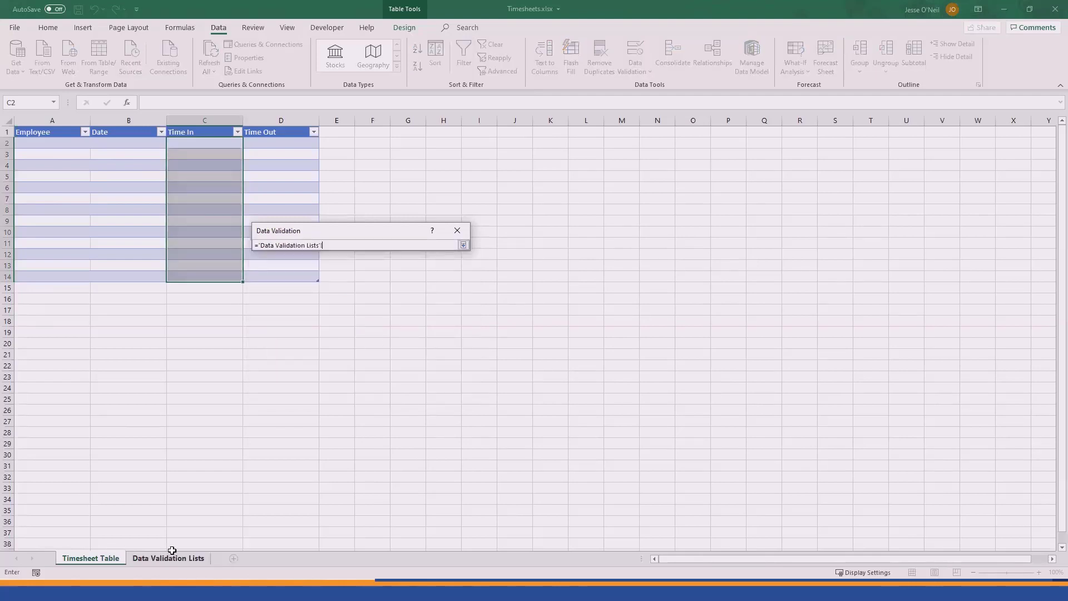
left_click(176, 142)
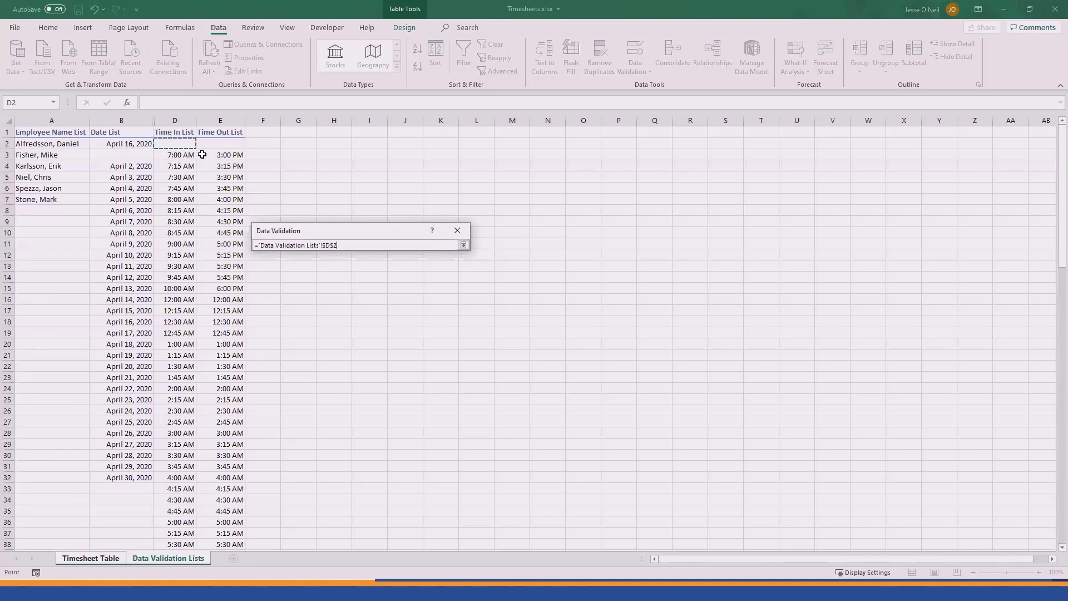
key("ctrl+shift+Down")
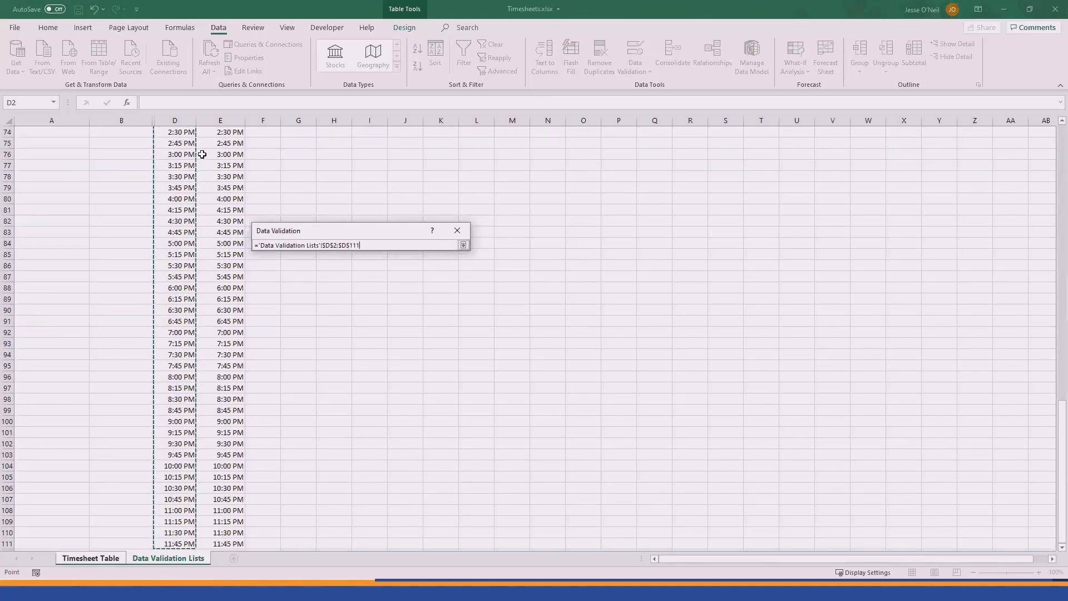
left_click(464, 245)
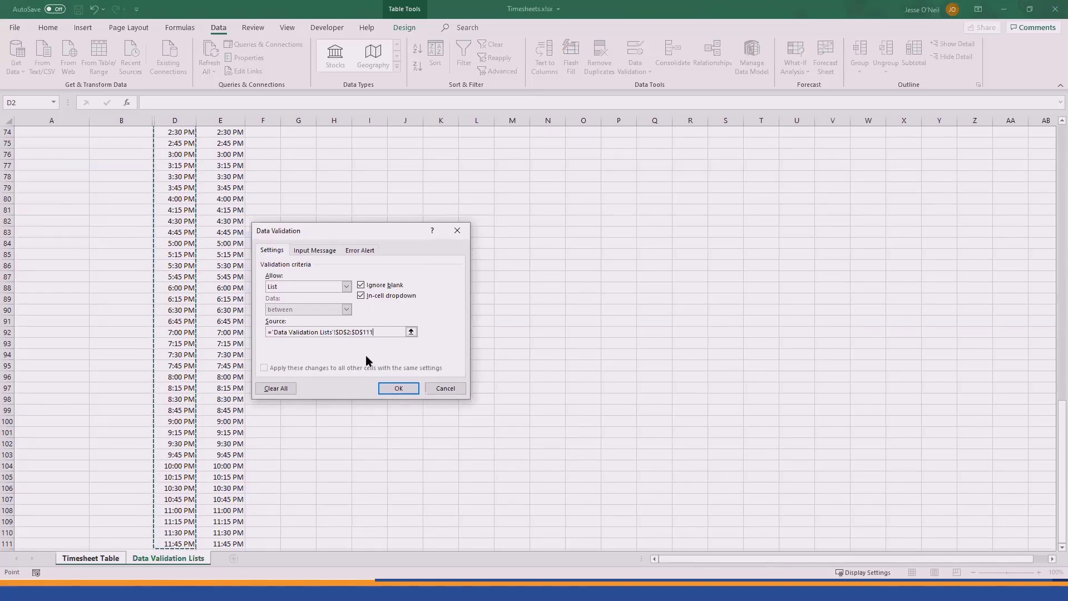
Step: Turn off the input message and error alert for the Time In validation and apply it
left_click(315, 251)
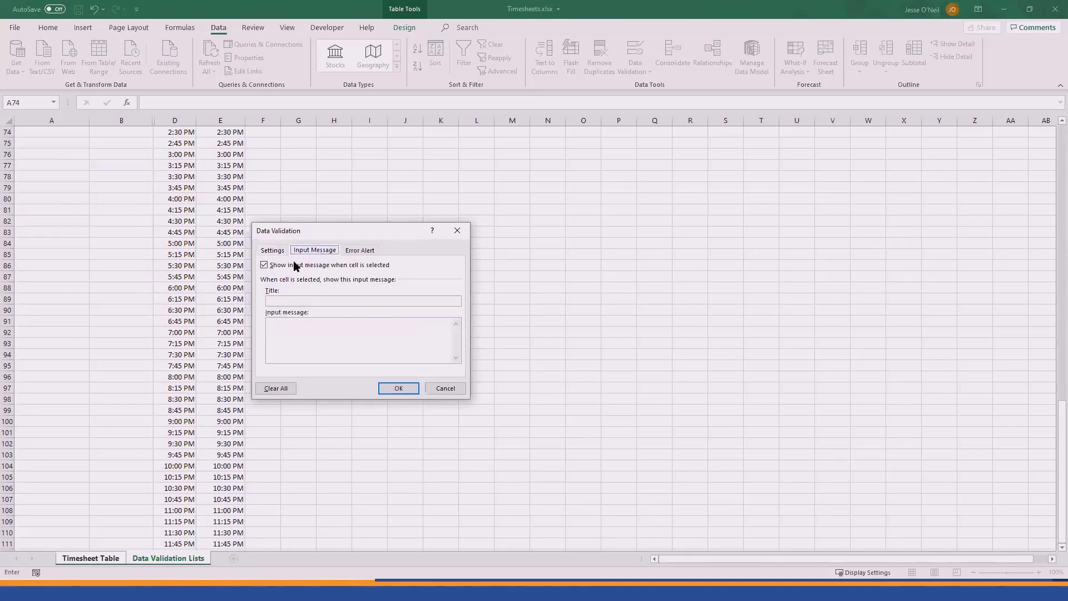
left_click(282, 269)
left_click(360, 249)
left_click(300, 269)
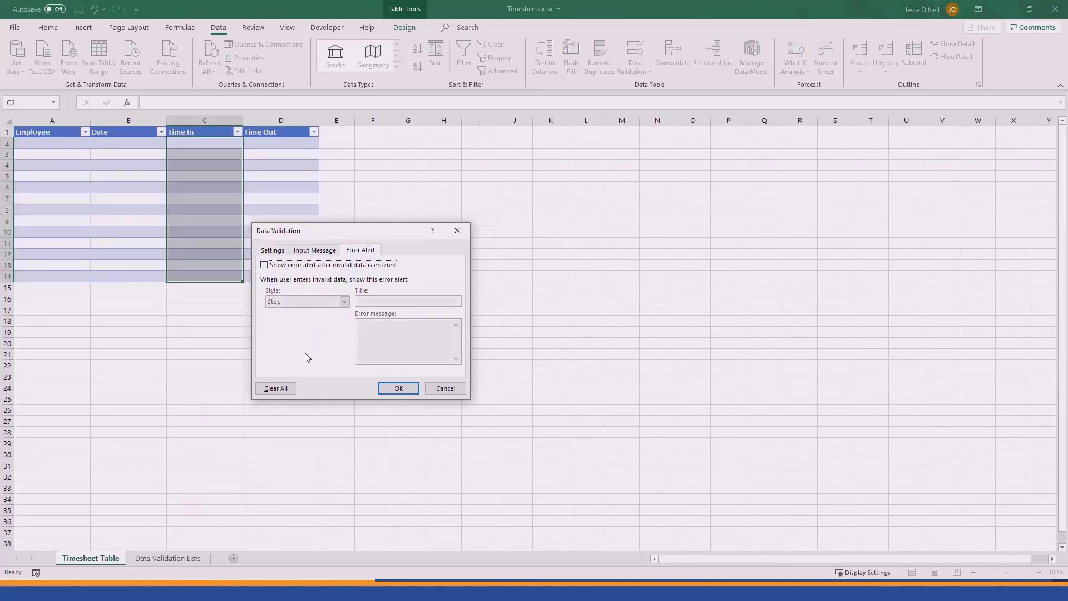
left_click(397, 390)
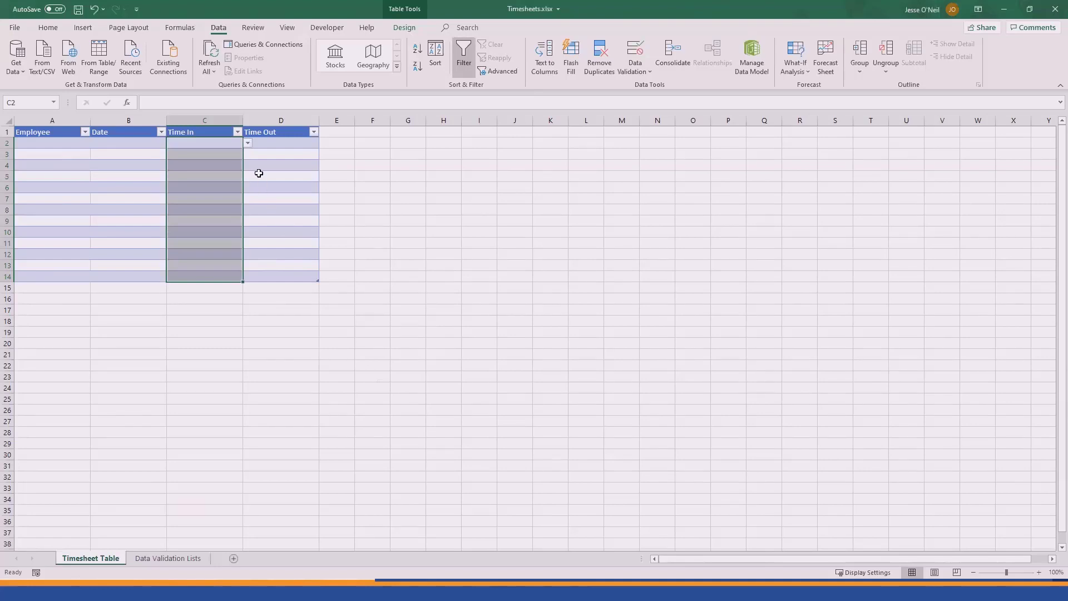
Step: Set D2:D14 validation to a List sourced from 'Data Validation Lists'!$E$2:$E$111
left_click_drag(276, 140, 287, 277)
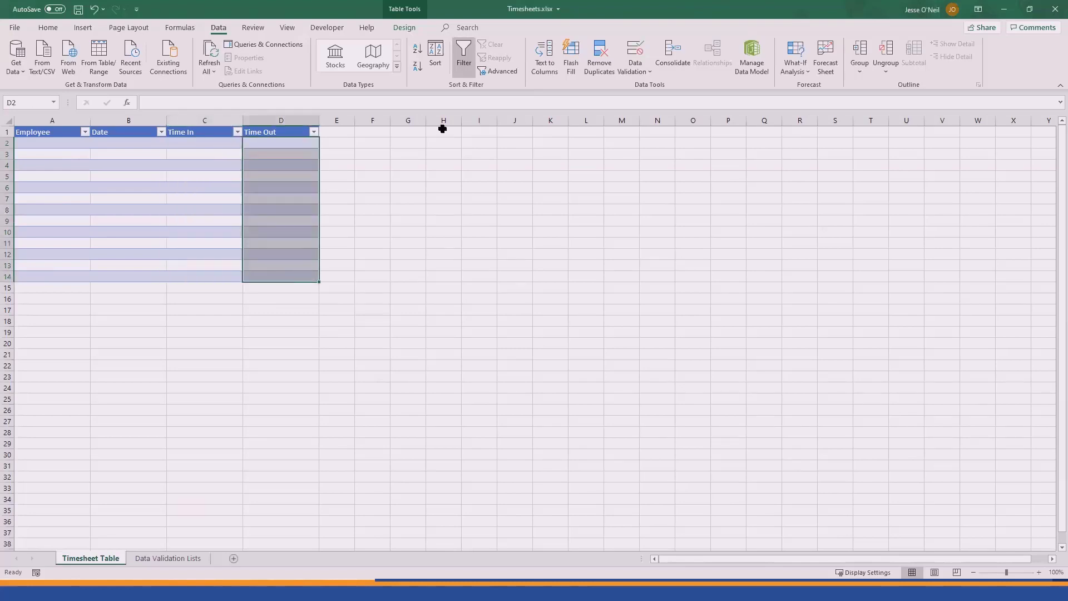
left_click(642, 50)
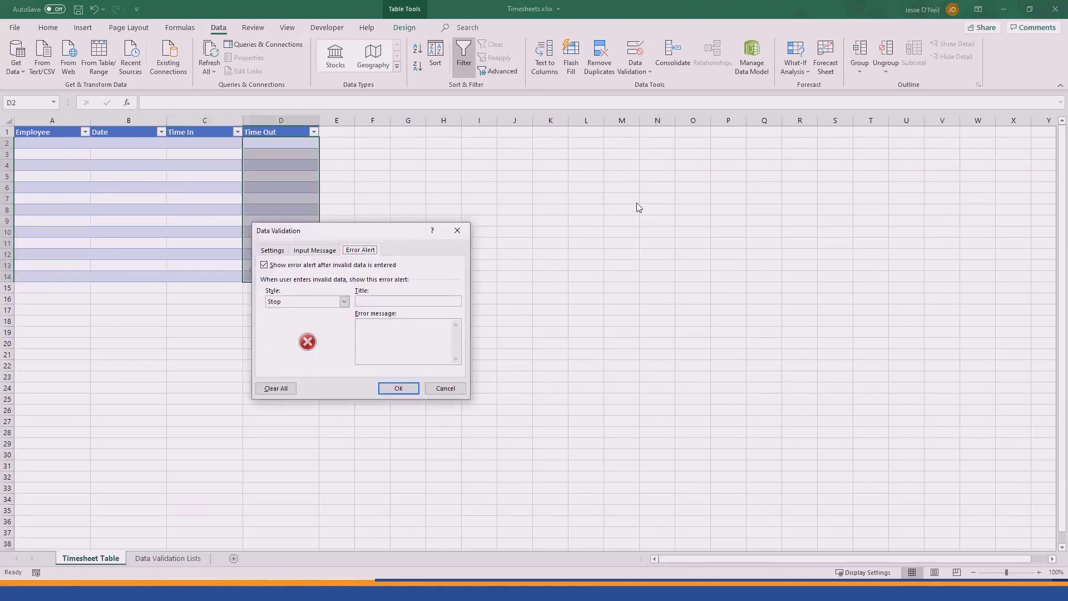
left_click(272, 250)
left_click(326, 287)
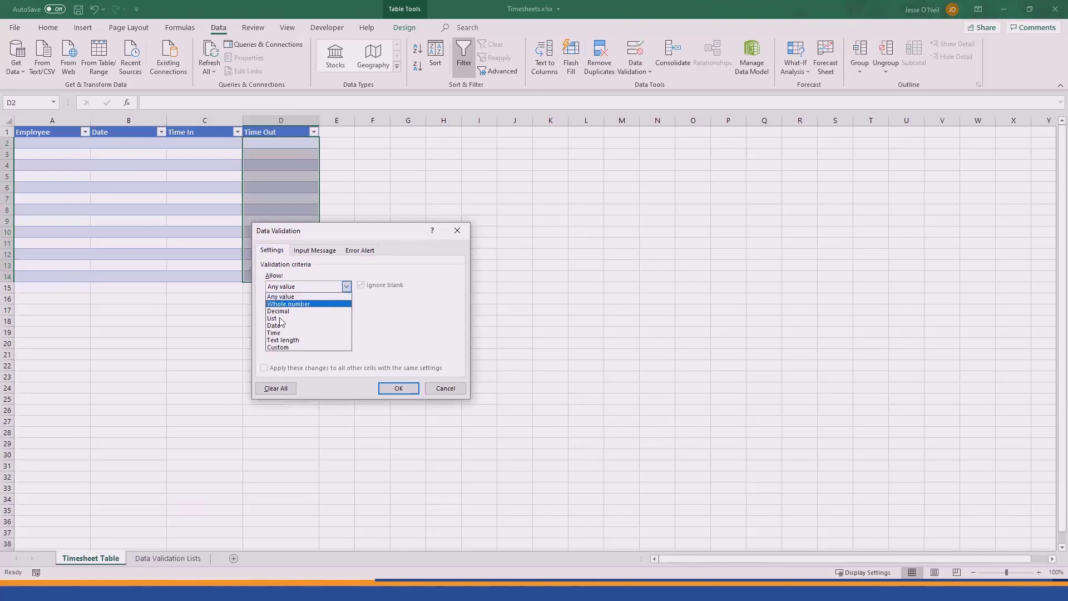
left_click(304, 325)
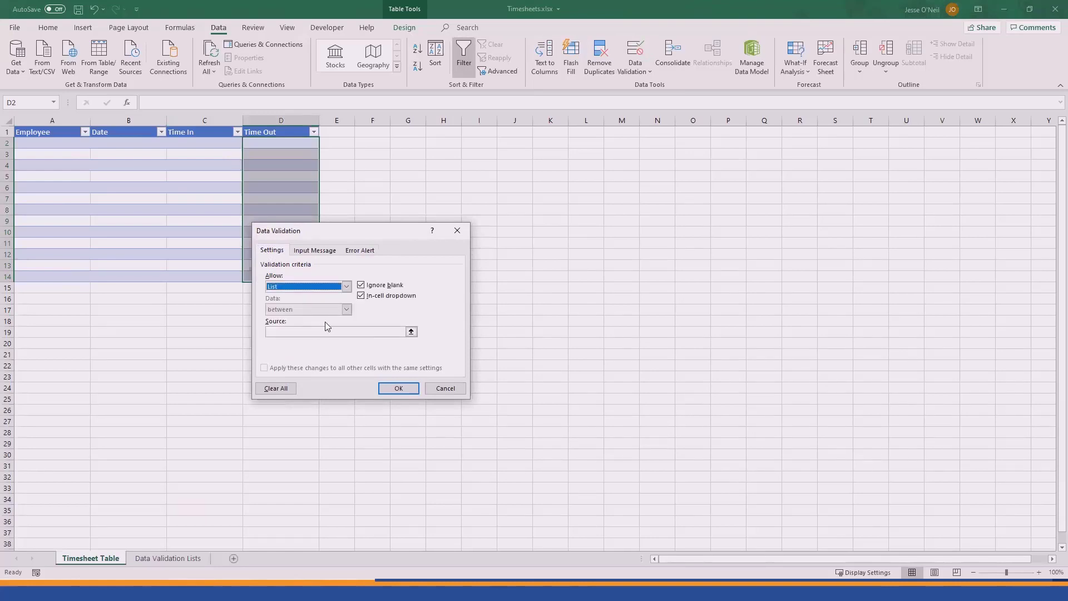
left_click(413, 333)
left_click(168, 558)
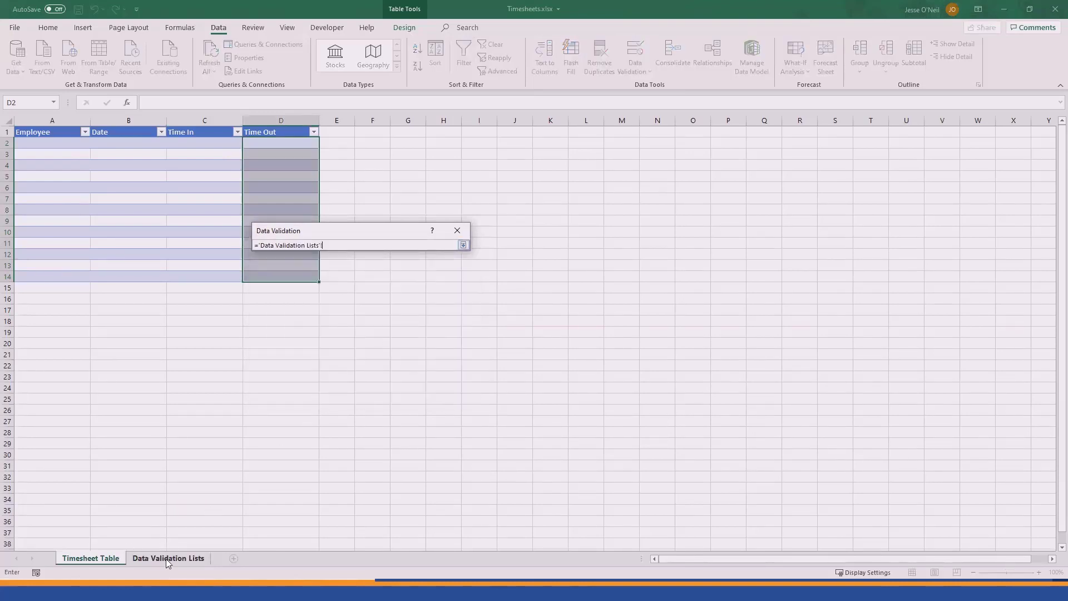
scroll(221, 273, "up", 15)
scroll(247, 219, "up", 9)
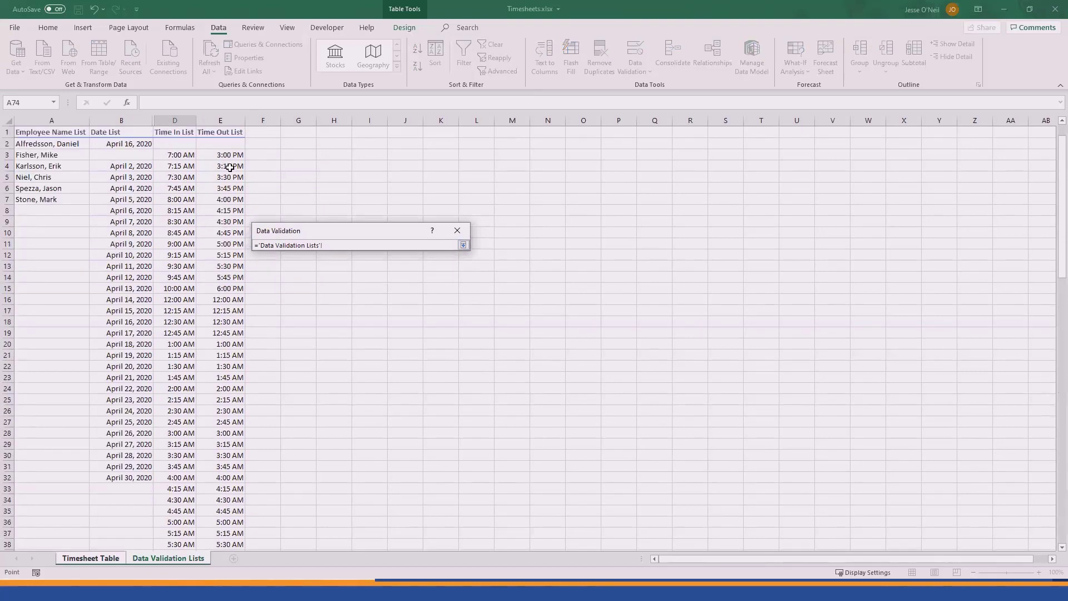
left_click(232, 143)
key("ctrl+shift+Down")
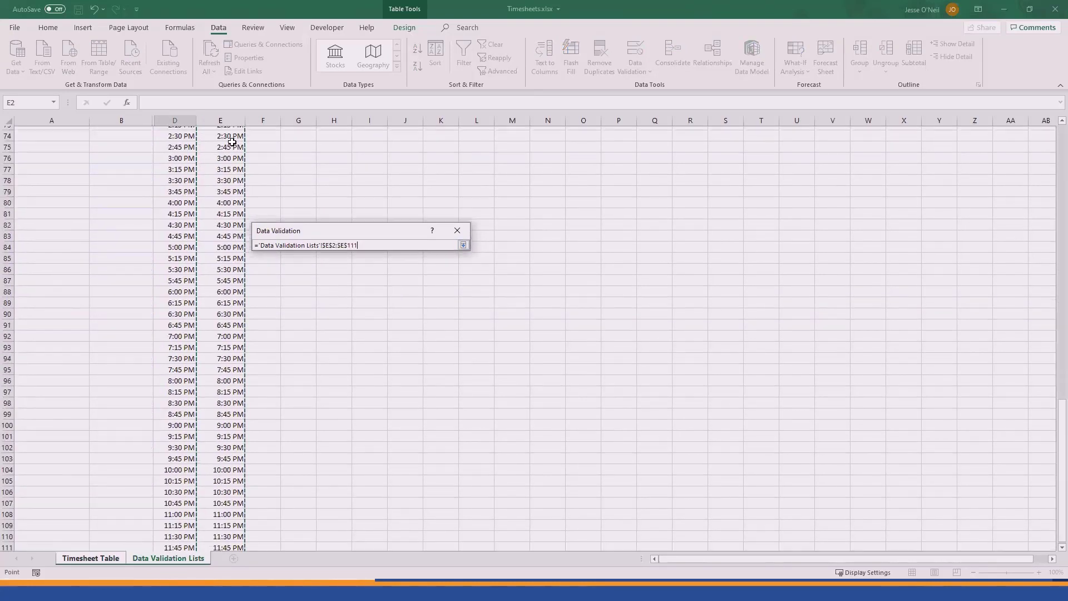
left_click(464, 246)
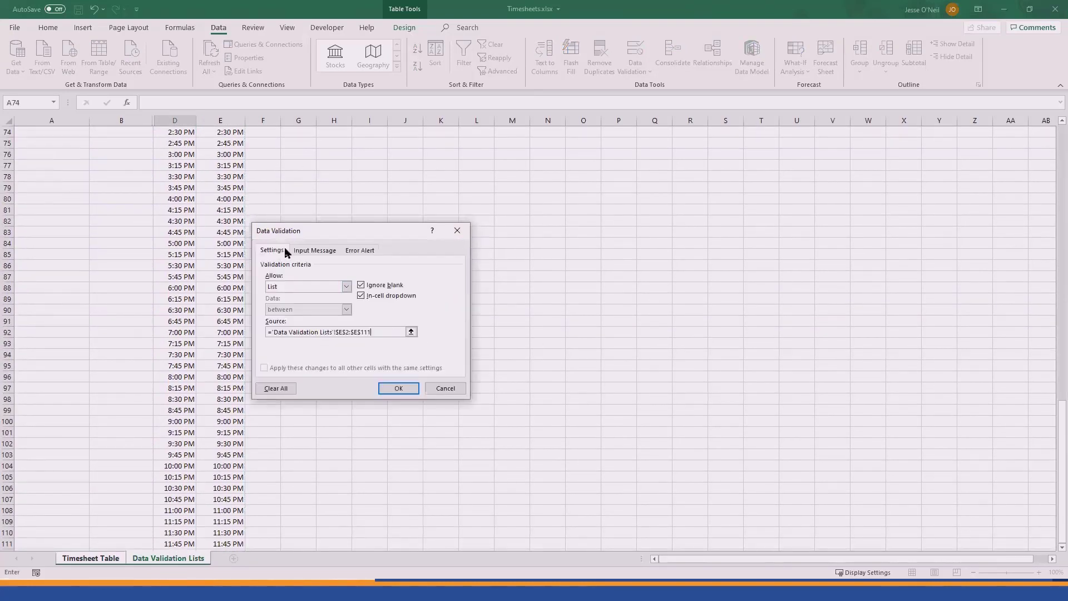
Step: Turn off the input message and error alert for the Time Out validation and confirm it
left_click(303, 251)
left_click(281, 265)
left_click(354, 251)
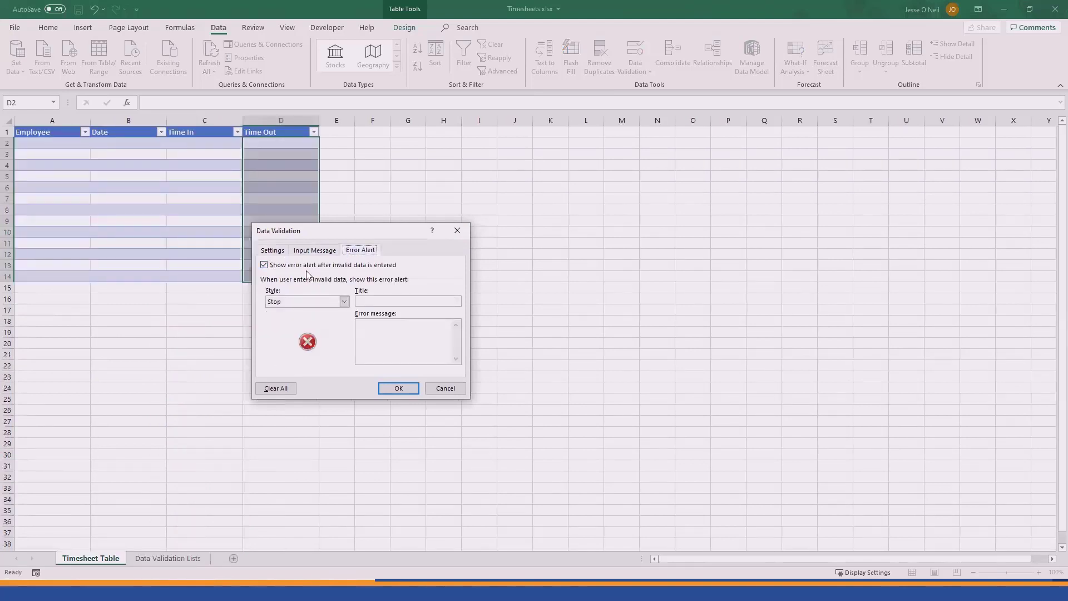
left_click(264, 265)
left_click(273, 250)
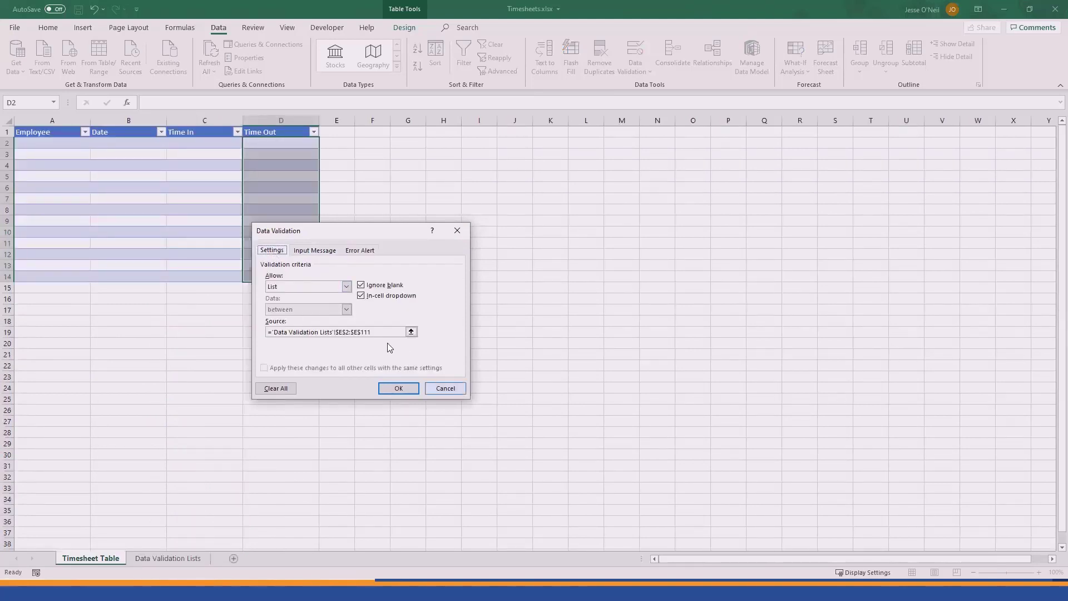
left_click(396, 389)
left_click(259, 351)
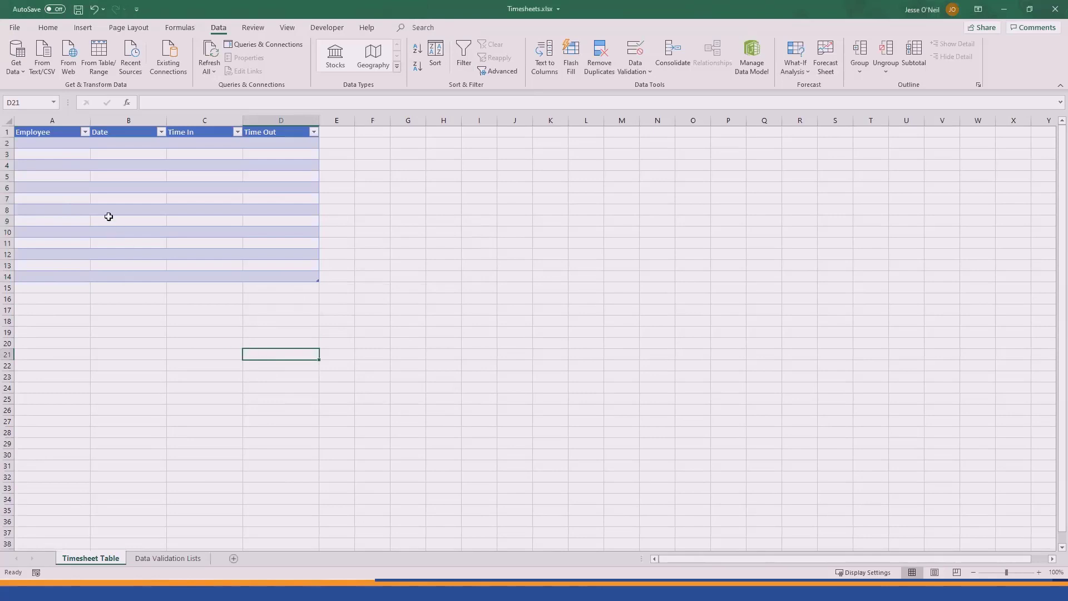
Step: Pick an employee in A2 and April 4, 2020 in B2 from their drop-downs, then select B2:B14
left_click(81, 143)
left_click(96, 143)
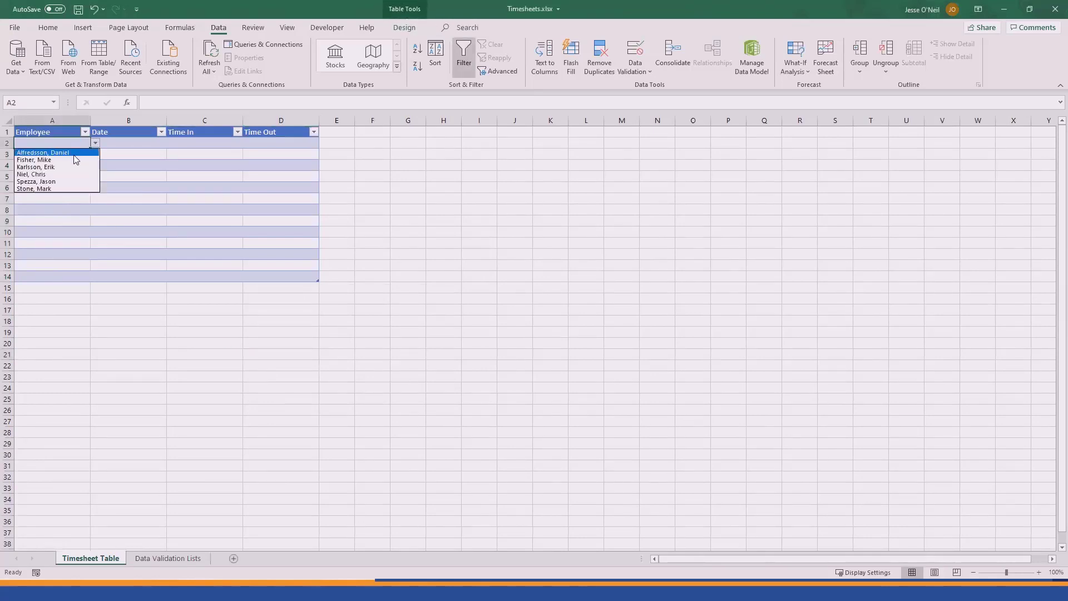
left_click(34, 160)
left_click(119, 143)
left_click(172, 143)
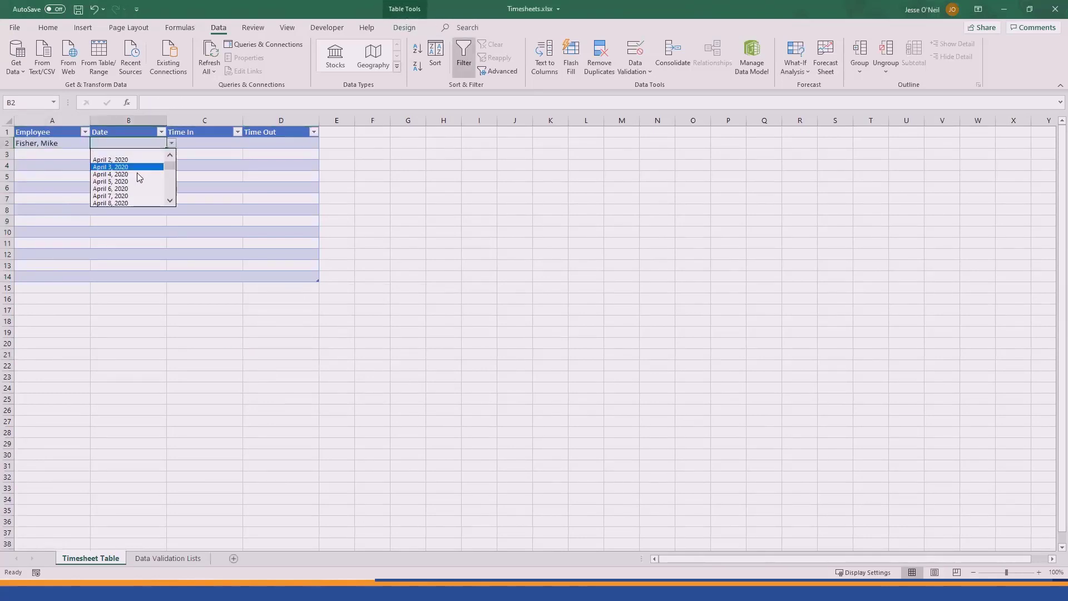
left_click(140, 168)
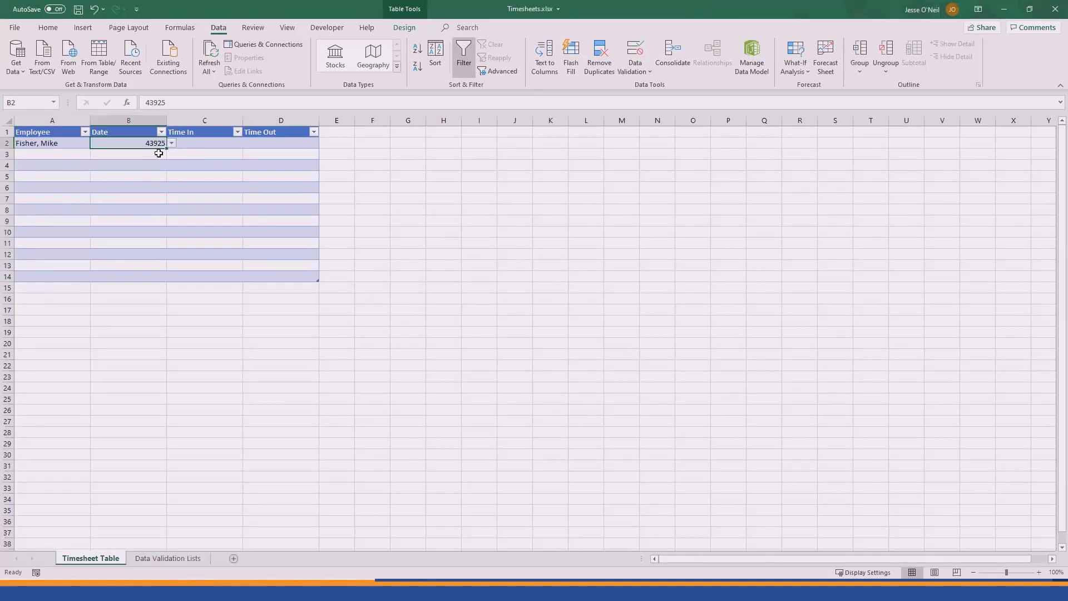
left_click(146, 276)
left_click(141, 143)
left_click(141, 275, "shift")
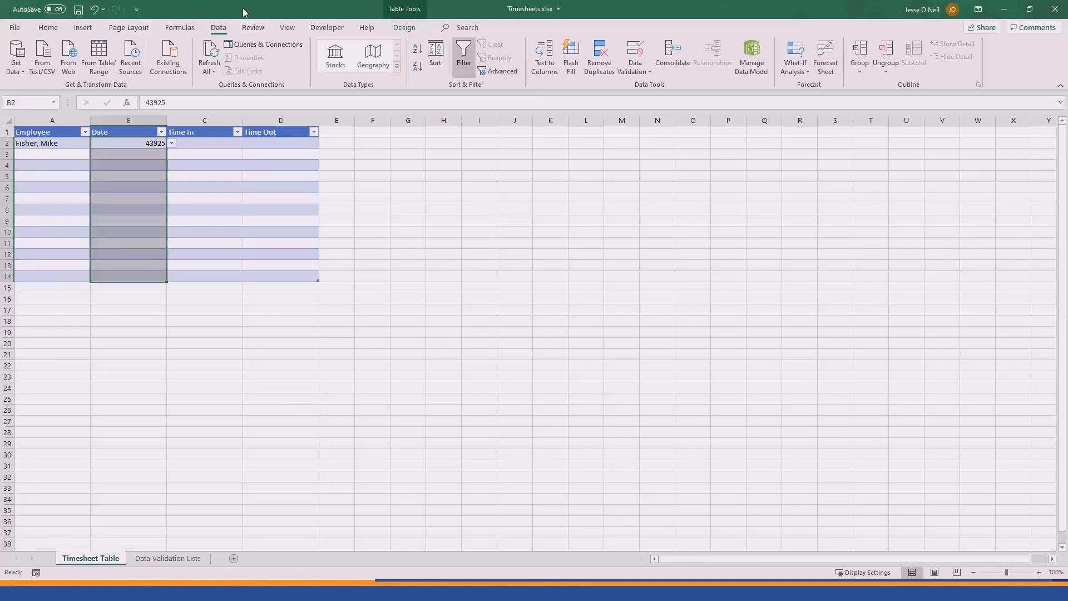
Step: Apply the Long Date number format to B2:B14 so B2 reads April 4, 2020
left_click(48, 27)
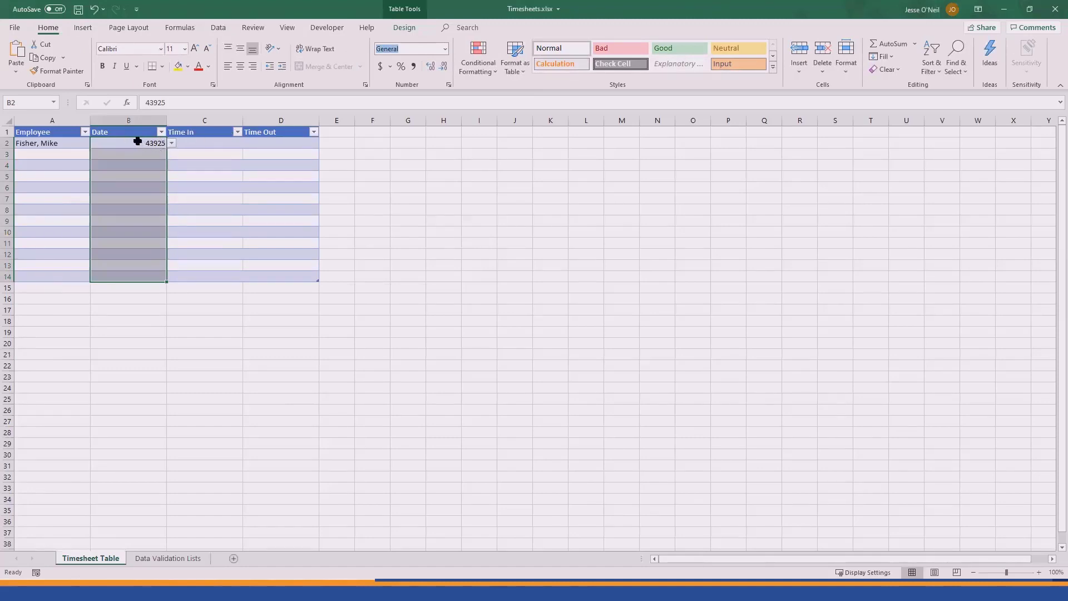
left_click(445, 51)
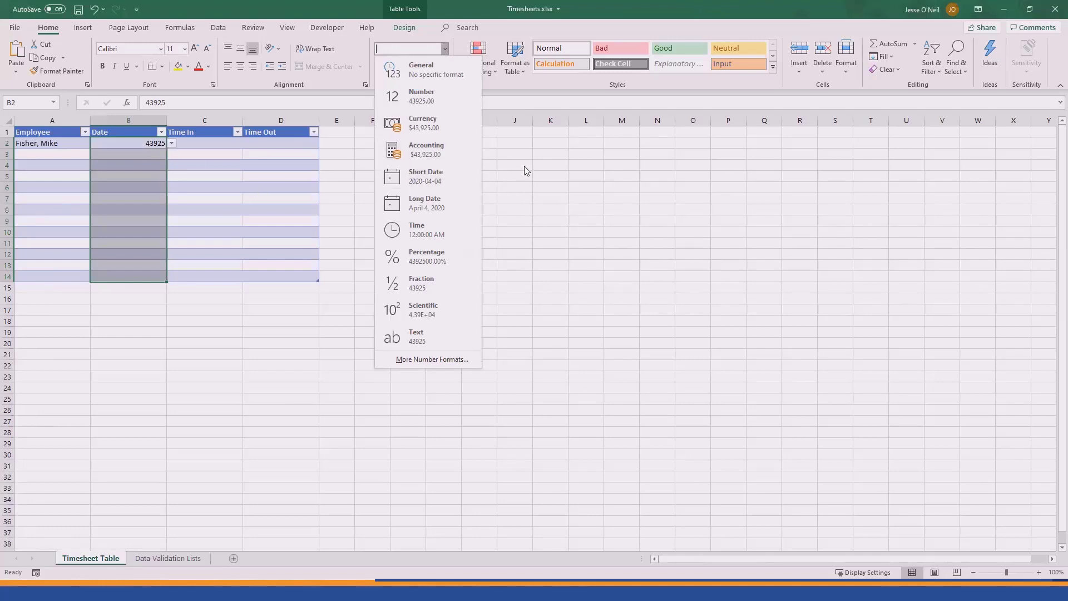
left_click(444, 207)
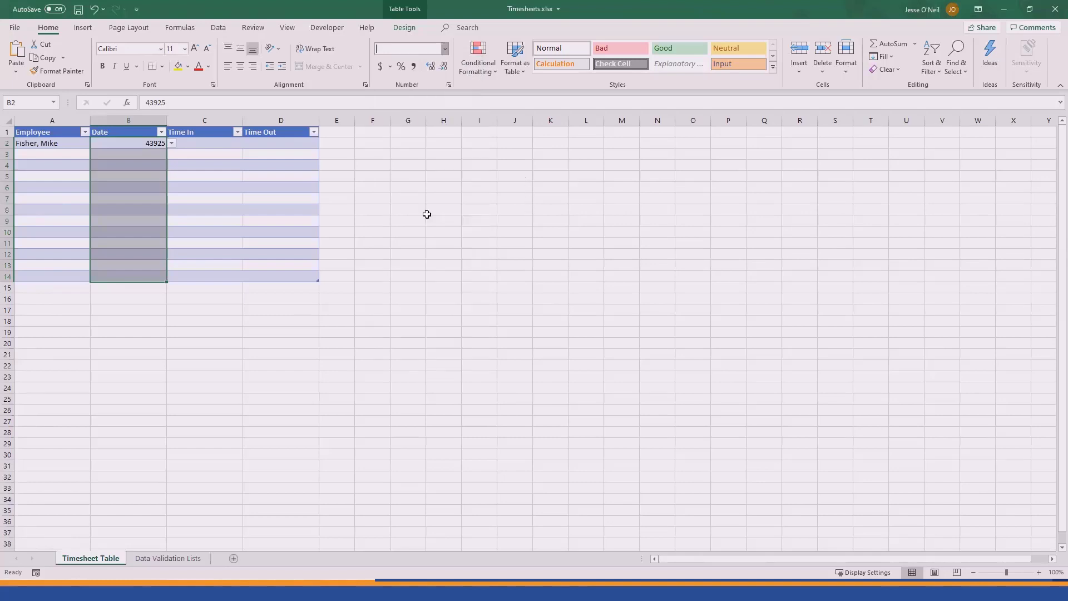
left_click(214, 146)
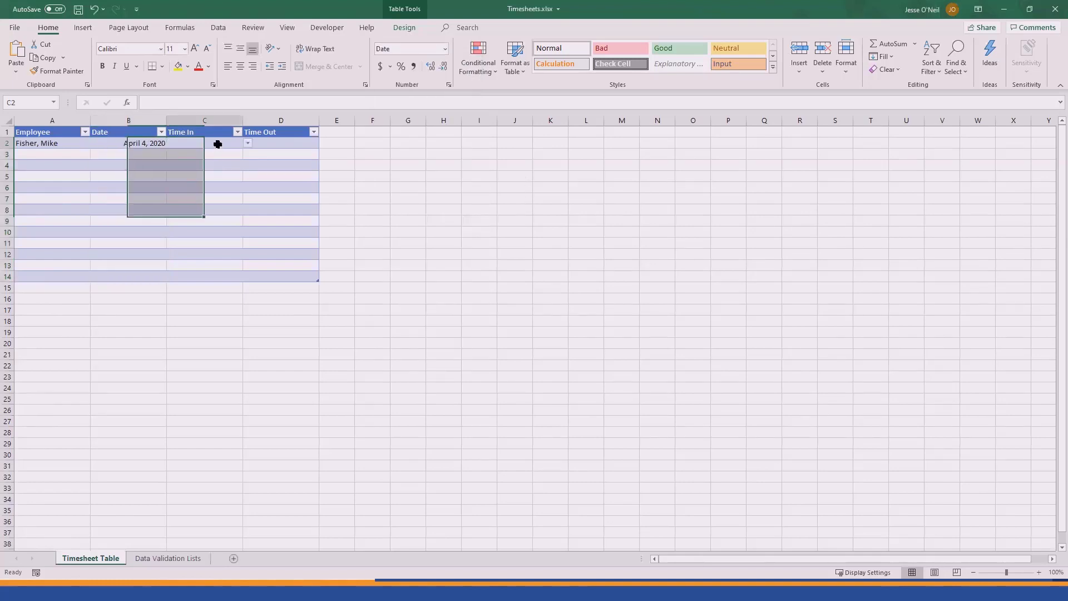
Step: Apply the Time number format to the Time In and Time Out cells C2:D14
left_click(216, 276, "shift")
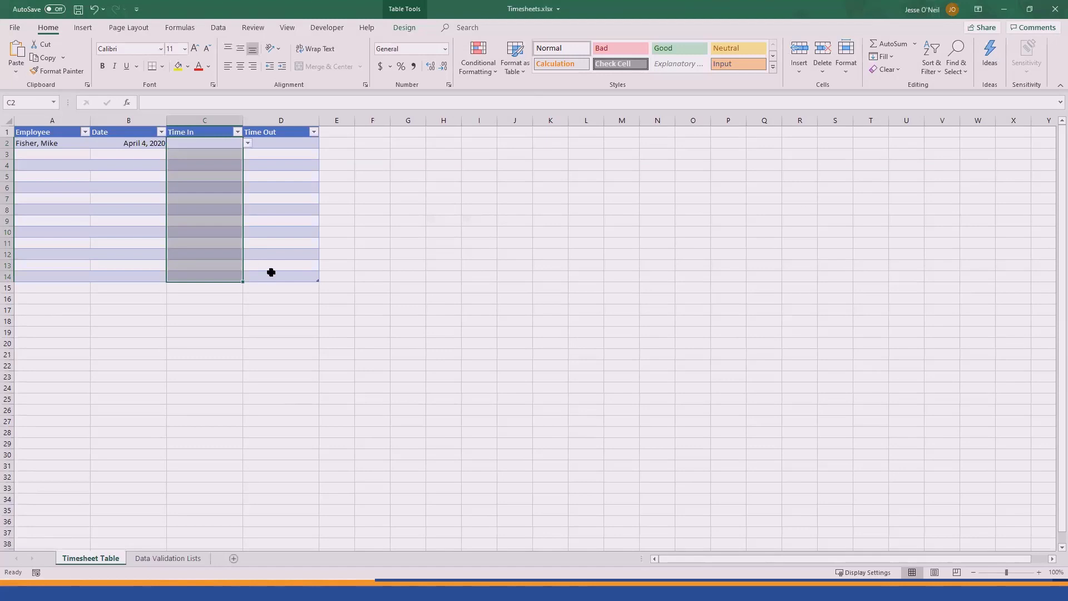
left_click(272, 274, "shift")
left_click(446, 49)
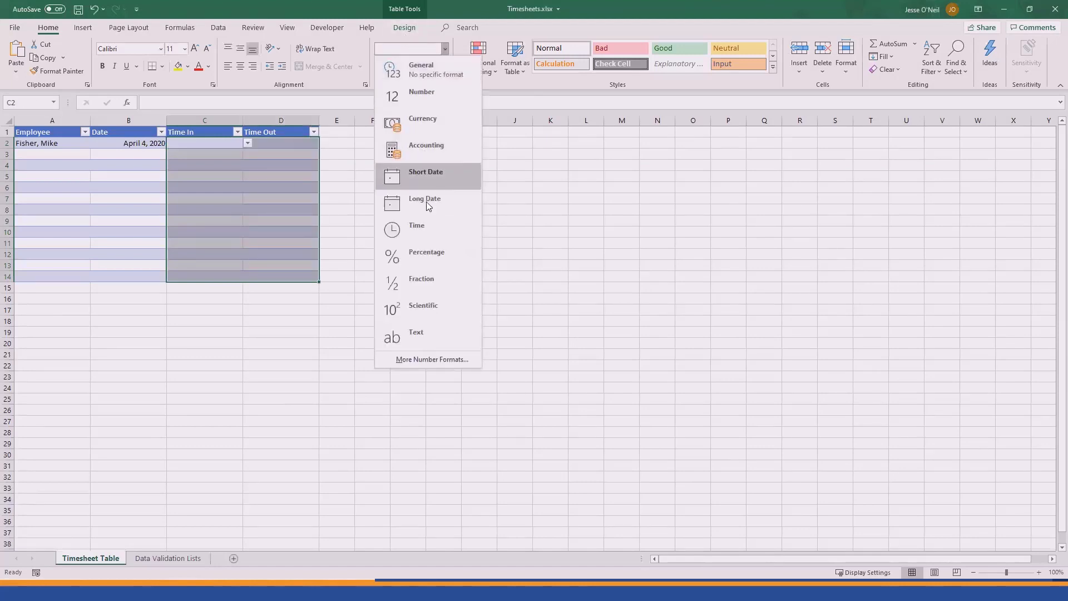
left_click(419, 227)
left_click(364, 211)
Step: Choose 7:00 AM in C2 and 3:00 PM in D2 from their drop-downs
left_click(237, 144)
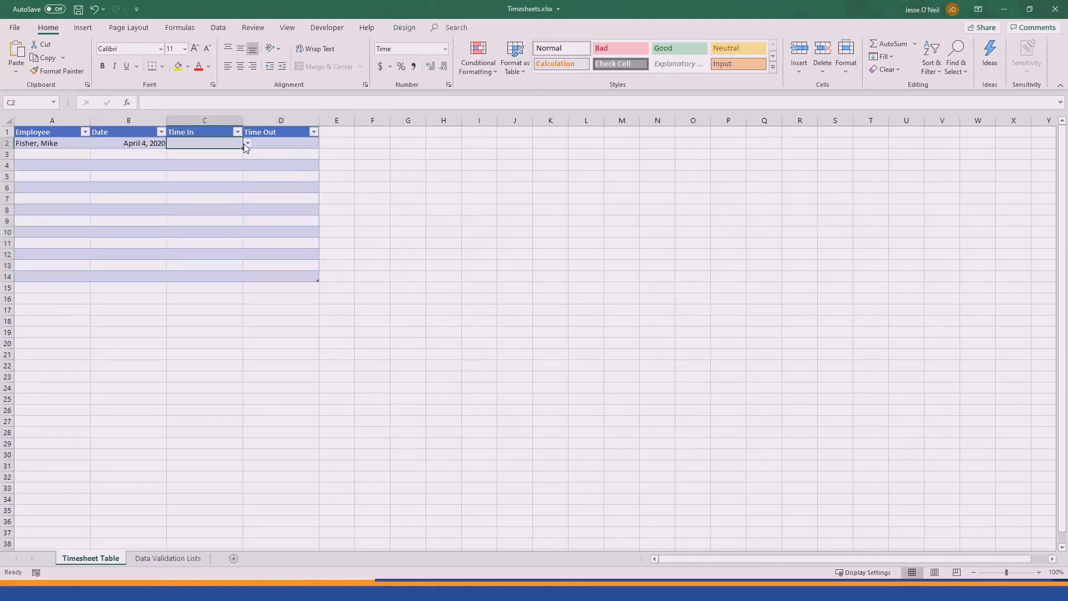
left_click(247, 143)
left_click(215, 159)
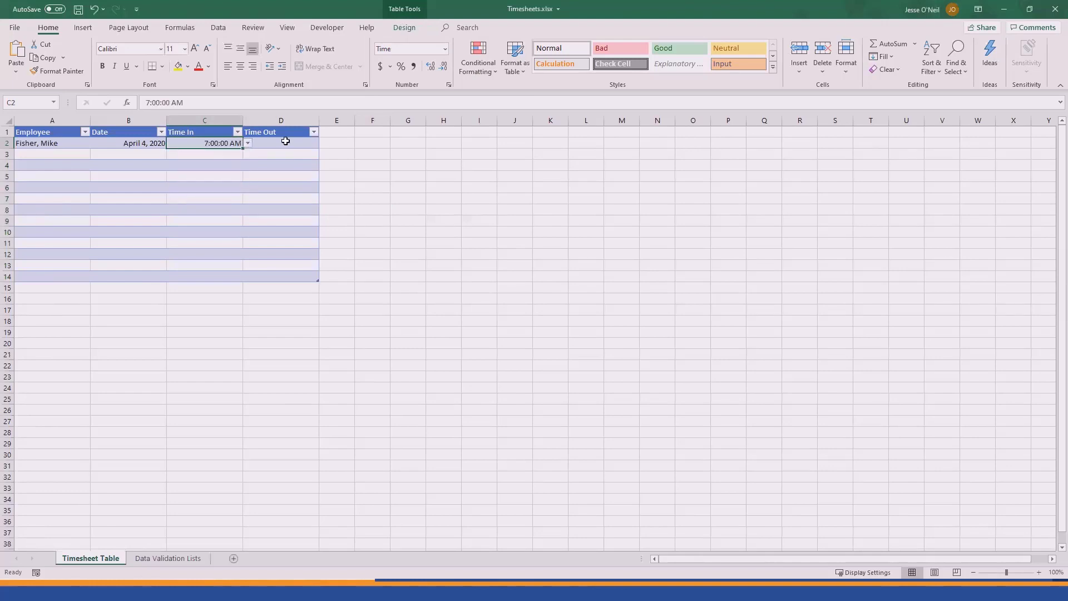
left_click(287, 143)
left_click(324, 143)
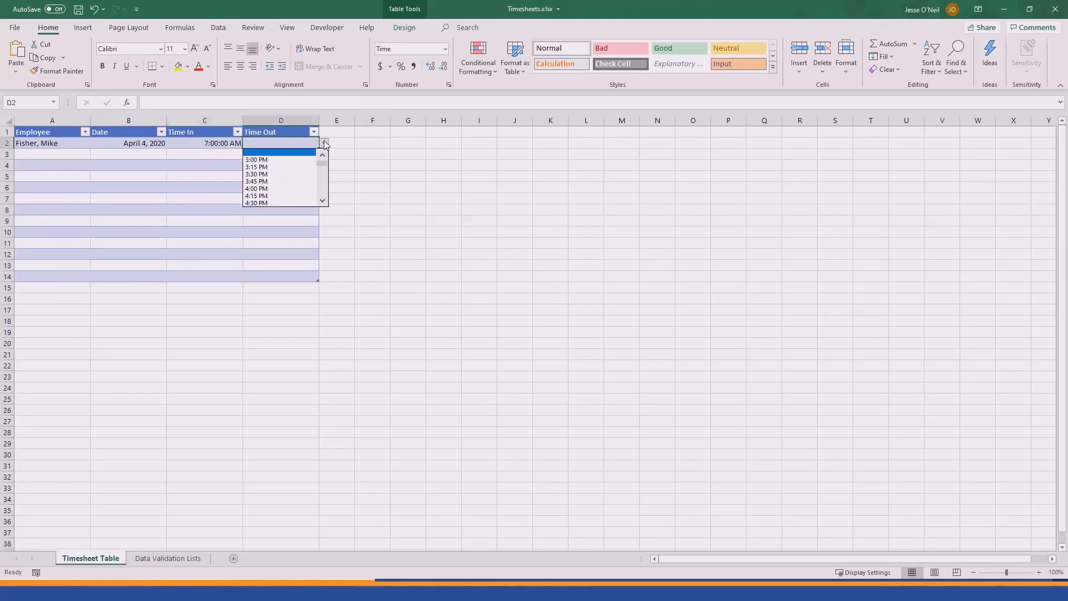
left_click(270, 159)
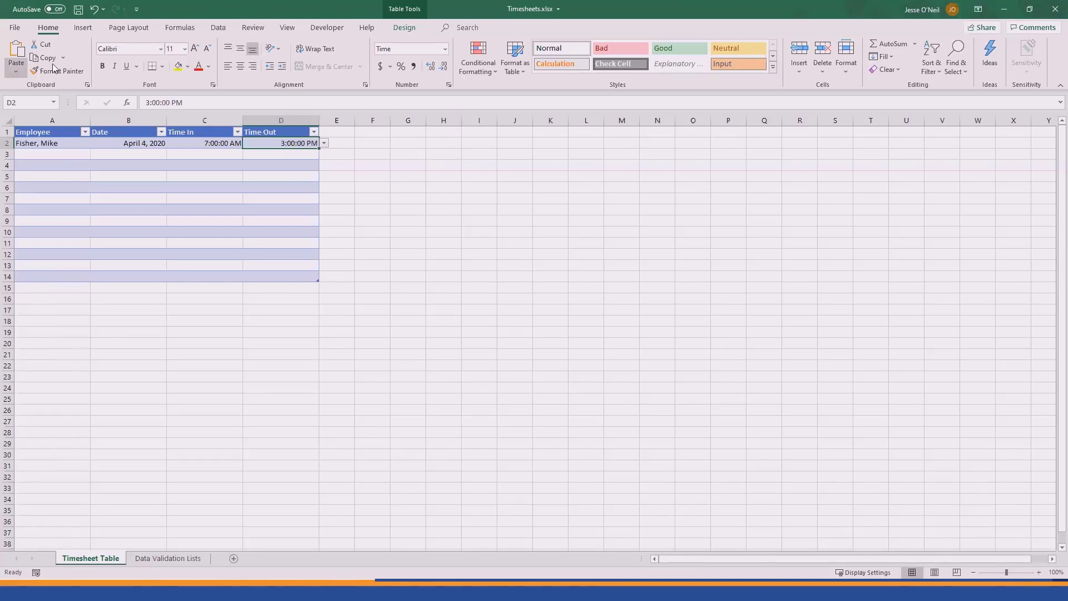
Step: Save As to OneDrive - Compuease with ' - New' appended to the name, then dismiss the version history tip
left_click(17, 30)
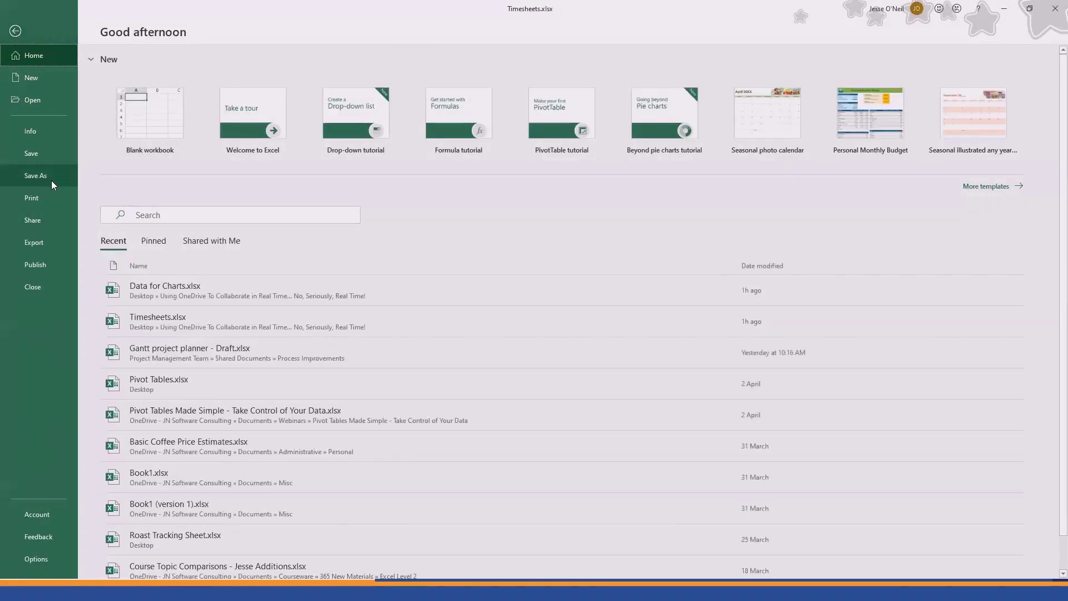
left_click(35, 176)
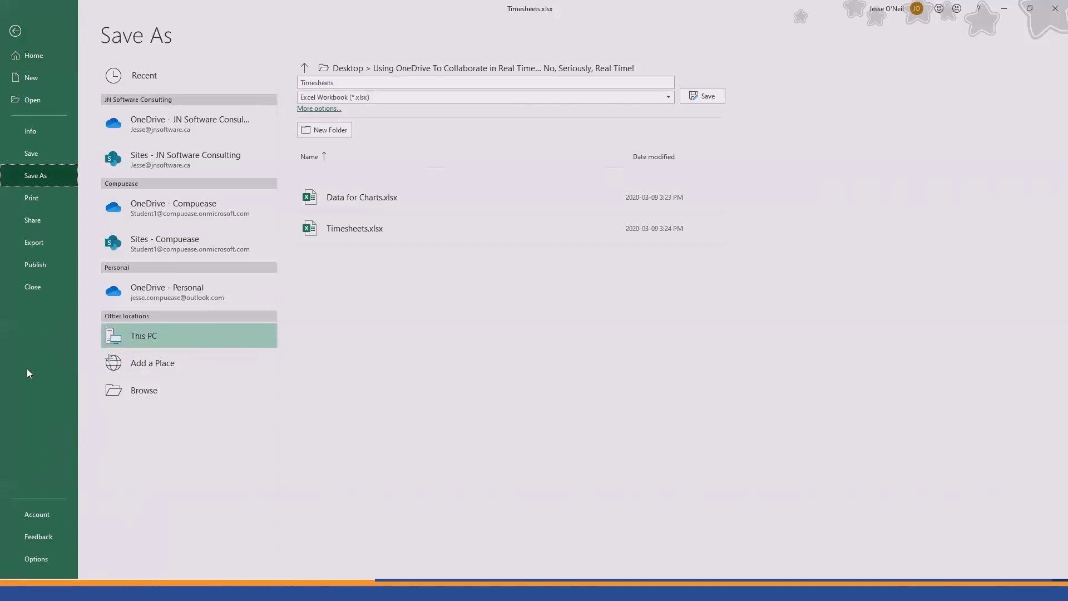
left_click(34, 515)
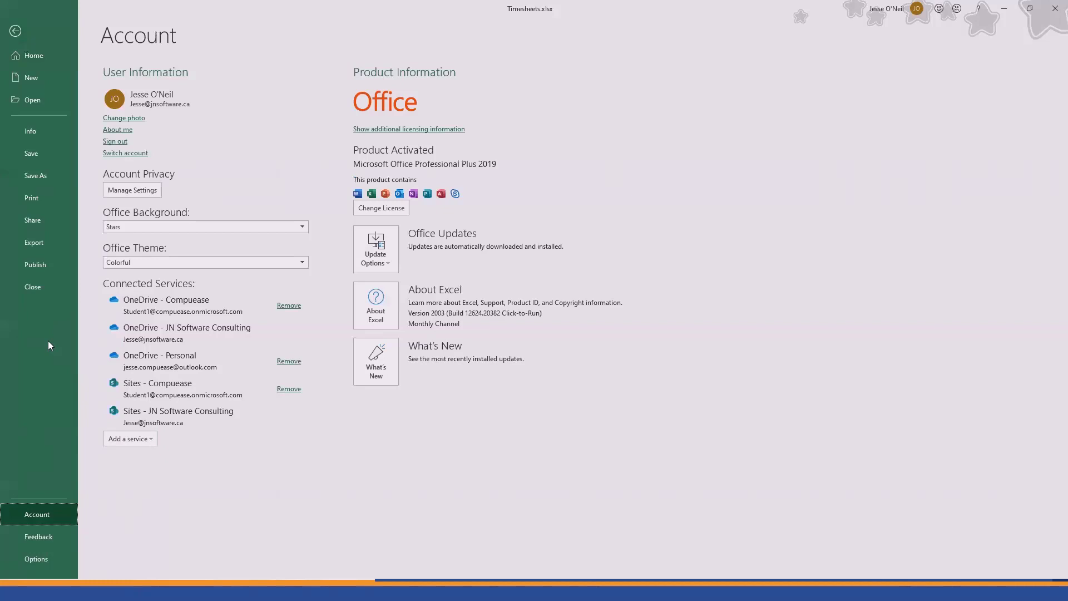
left_click(40, 175)
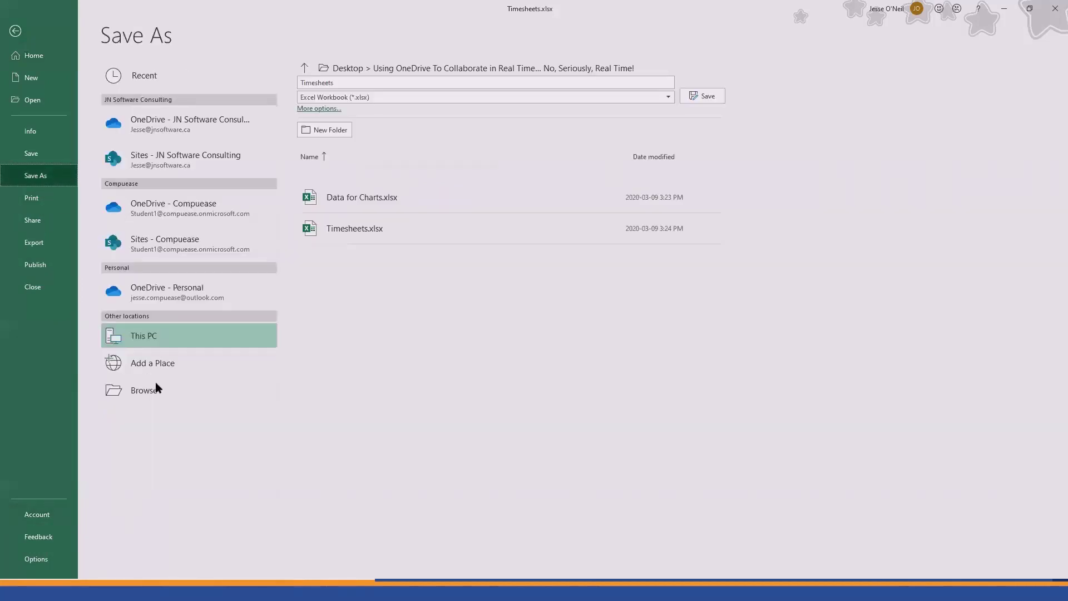
left_click(191, 207)
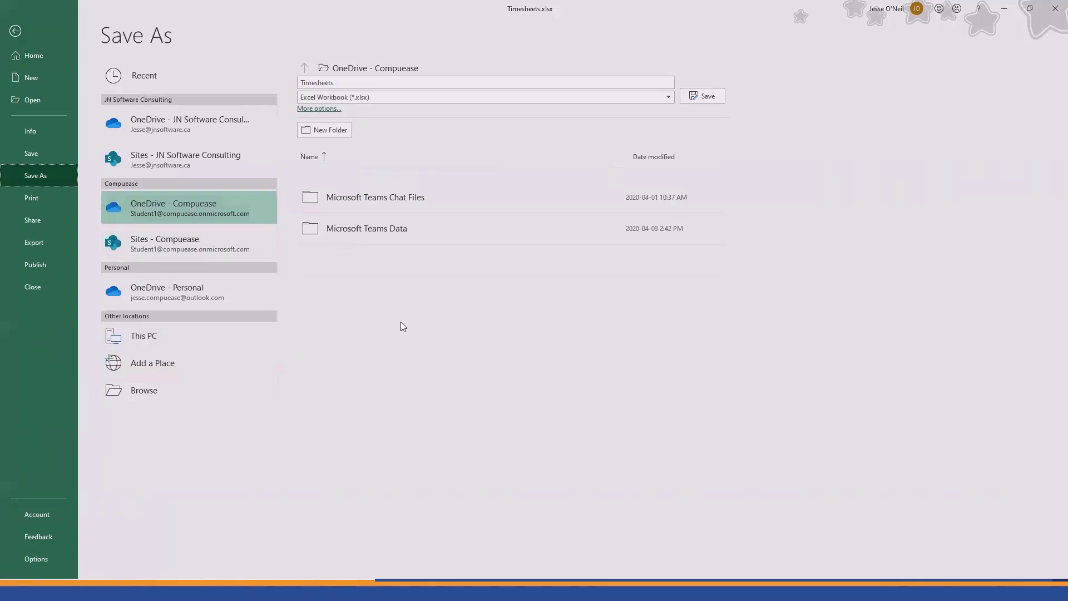
left_click(337, 82)
left_click(345, 82)
type("- New")
left_click(704, 98)
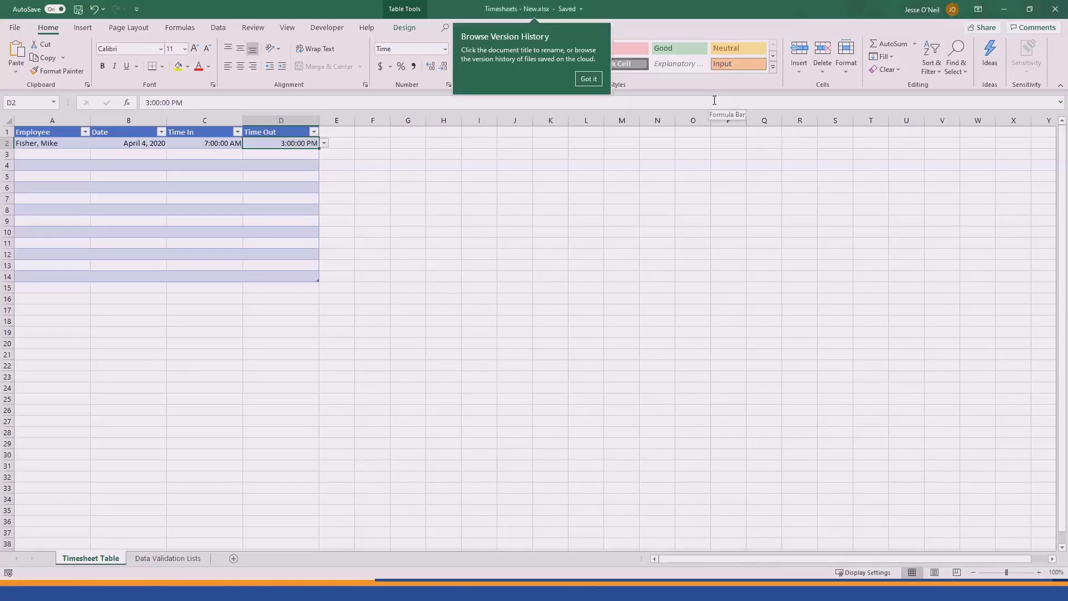
left_click(588, 79)
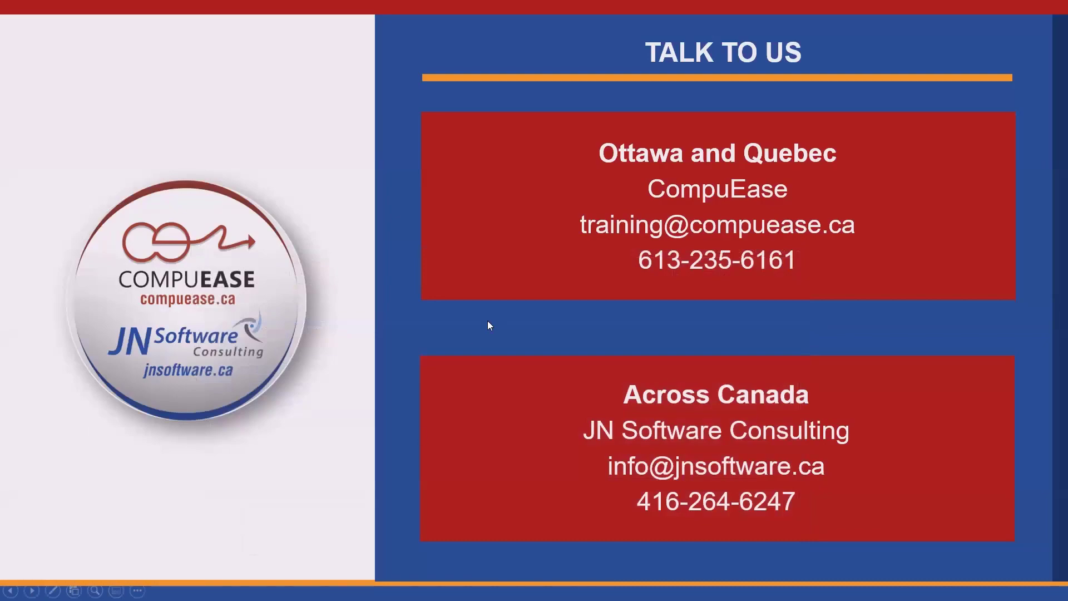
Step: End the PowerPoint slide show and exit the full-screen video in Chrome
key("Escape")
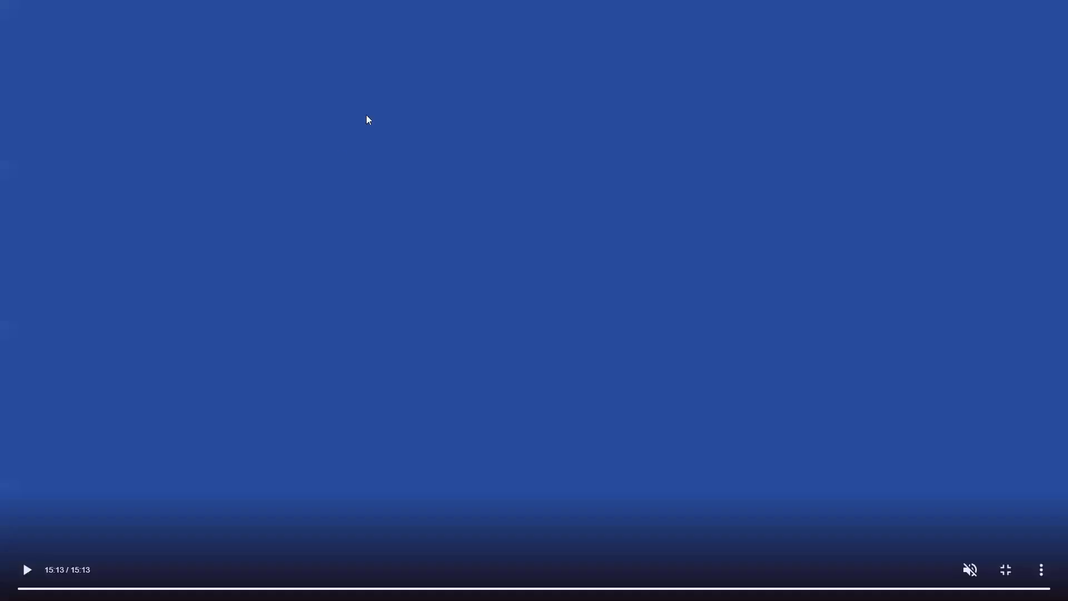
key("Escape")
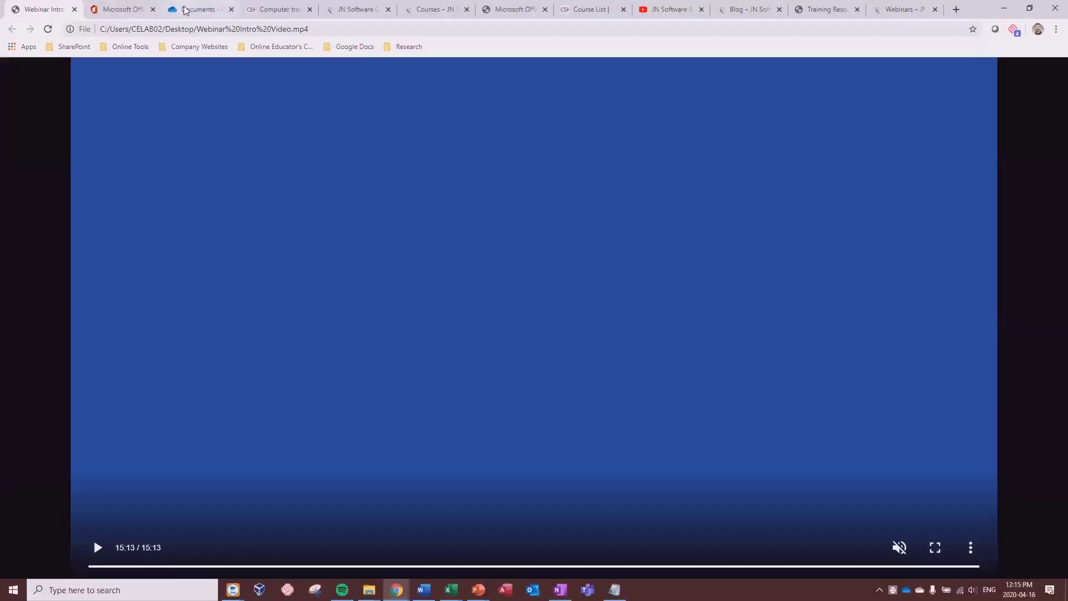
Step: Return to the OneDrive Documents tab and reload the list so Timesheets - New.xlsx appears
left_click(171, 6)
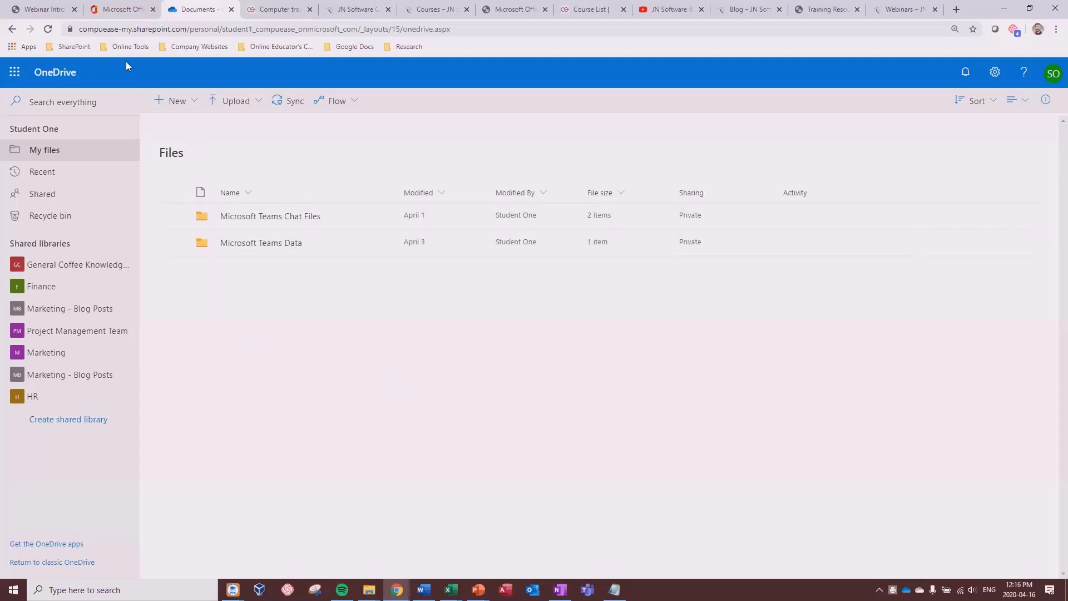
left_click(113, 10)
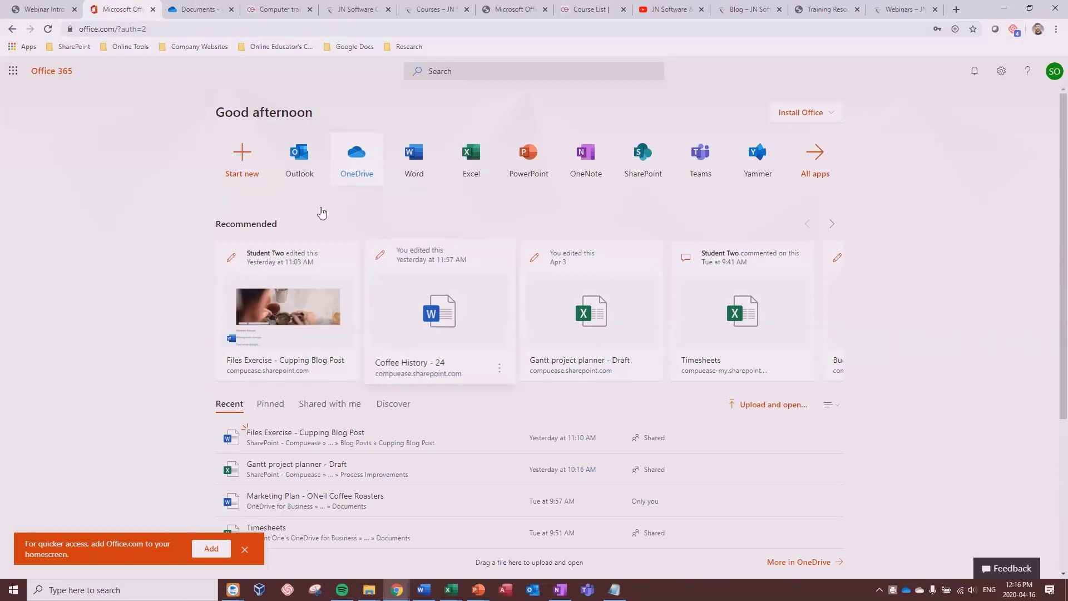
left_click(204, 9)
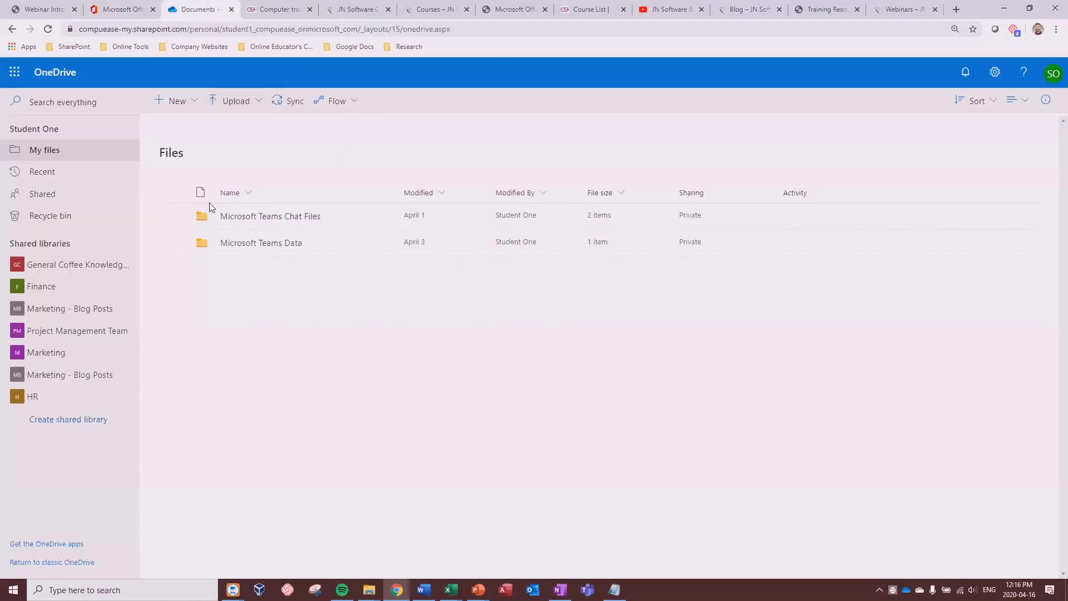
left_click(47, 29)
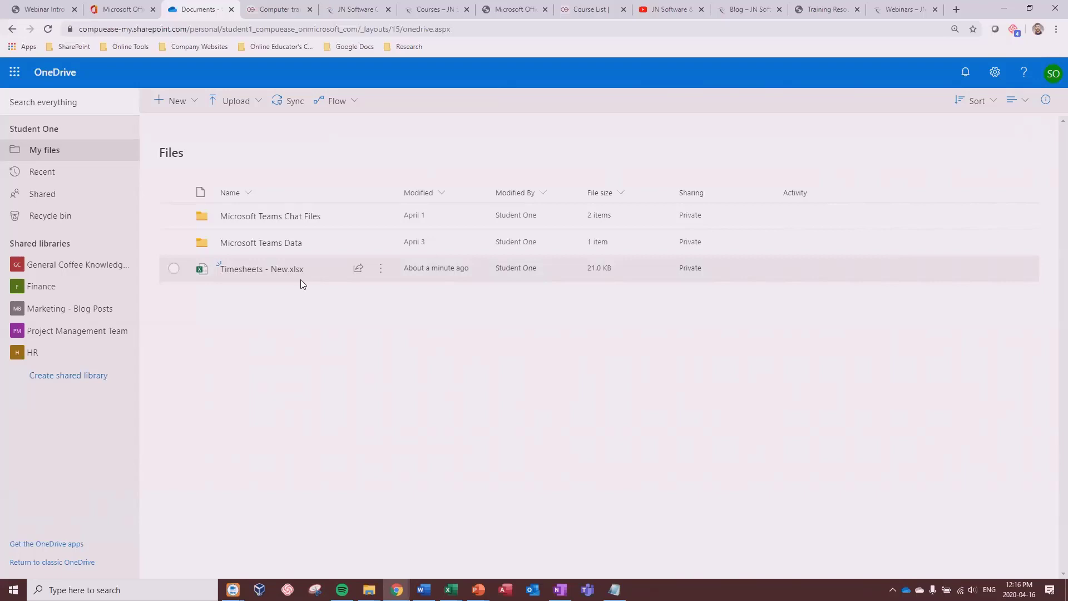
Step: Open the Share dialog for Timesheets - New.xlsx and look at its link settings without changing them
left_click(381, 272)
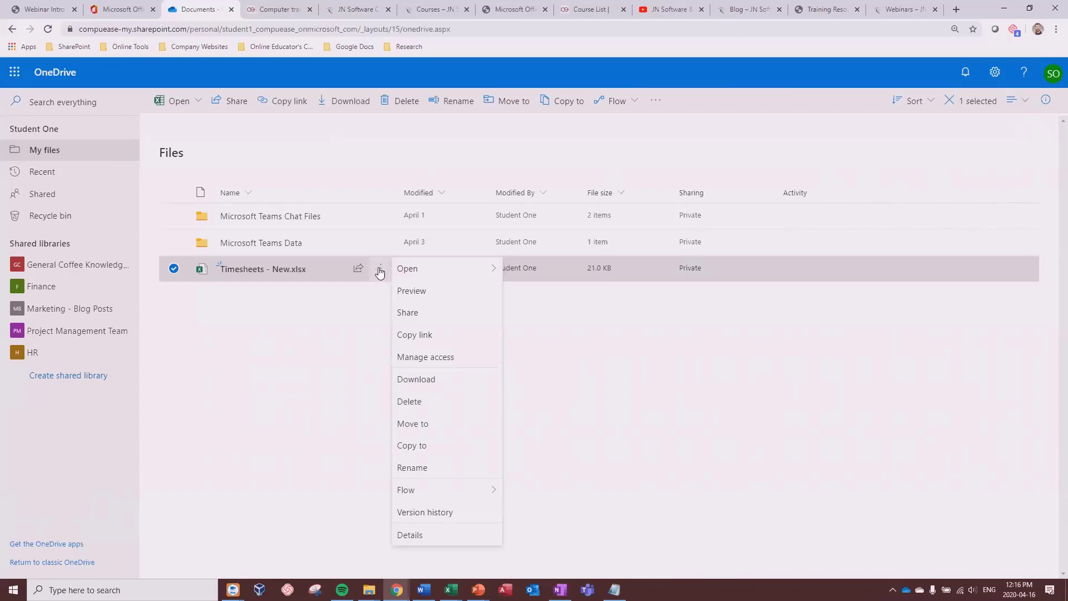
left_click(424, 320)
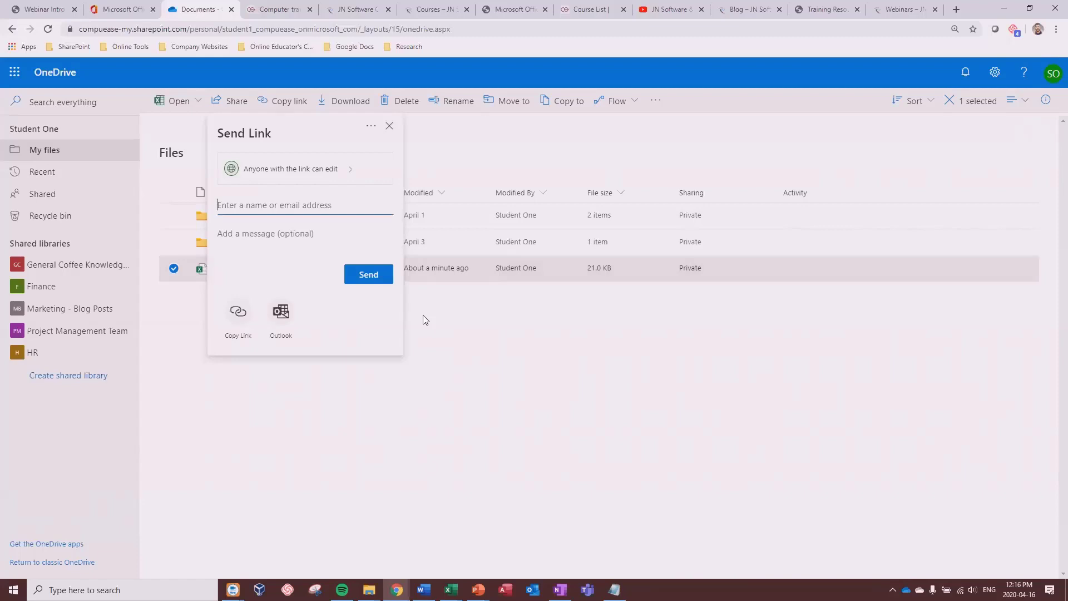
left_click(365, 170)
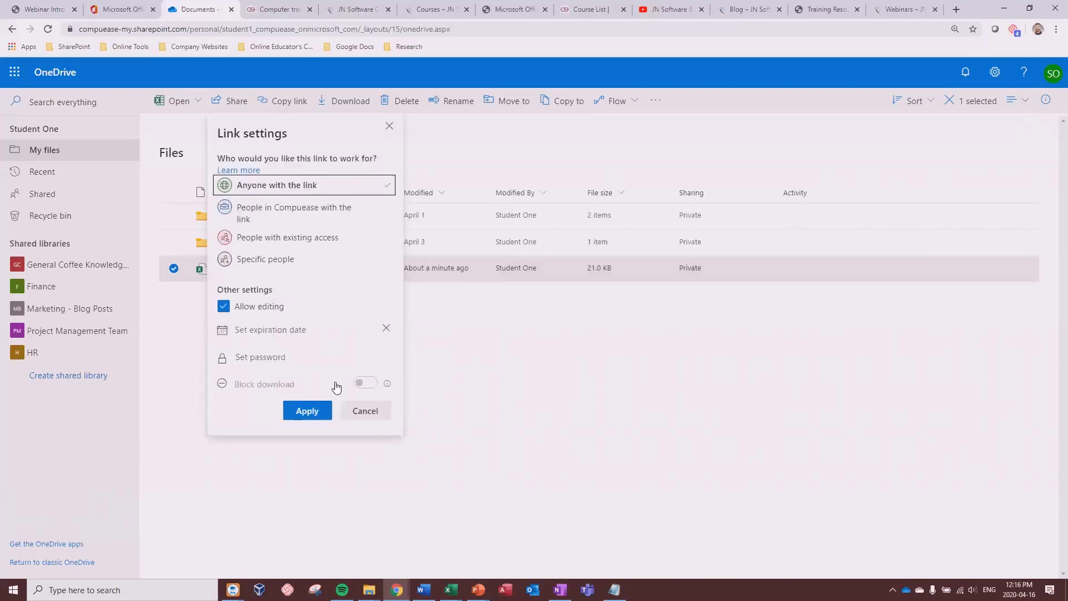
left_click(358, 416)
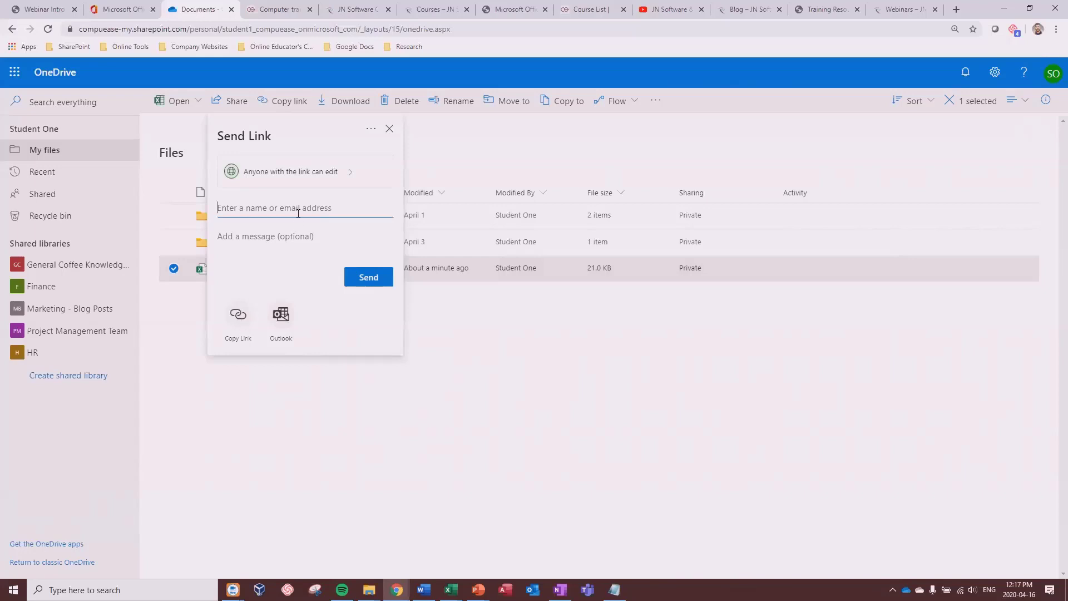
Step: Restrict the link to specific people, add the second student, and send the edit link
left_click(352, 177)
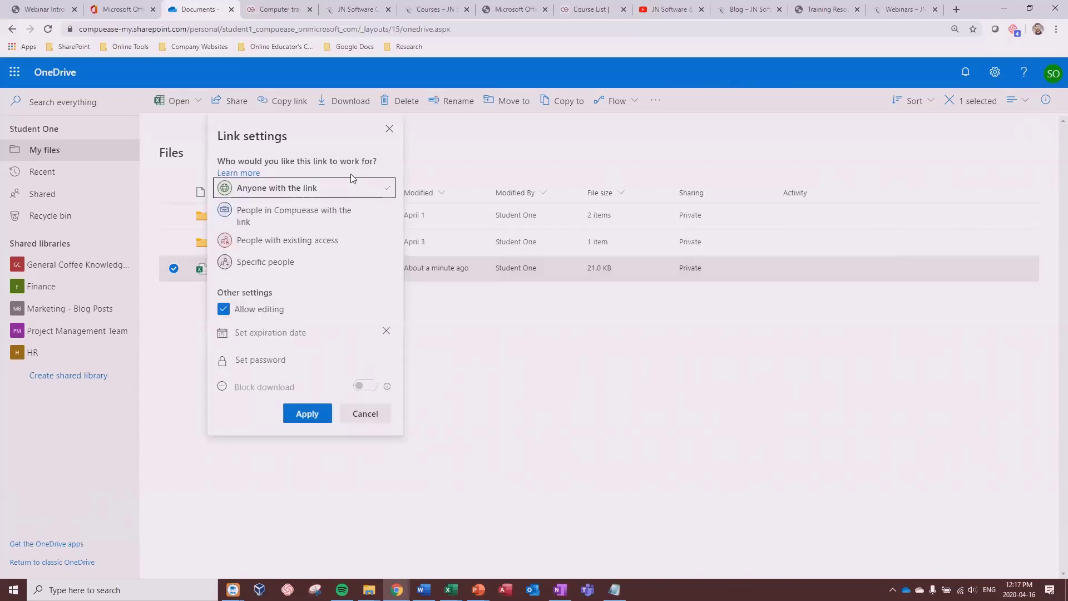
left_click(279, 265)
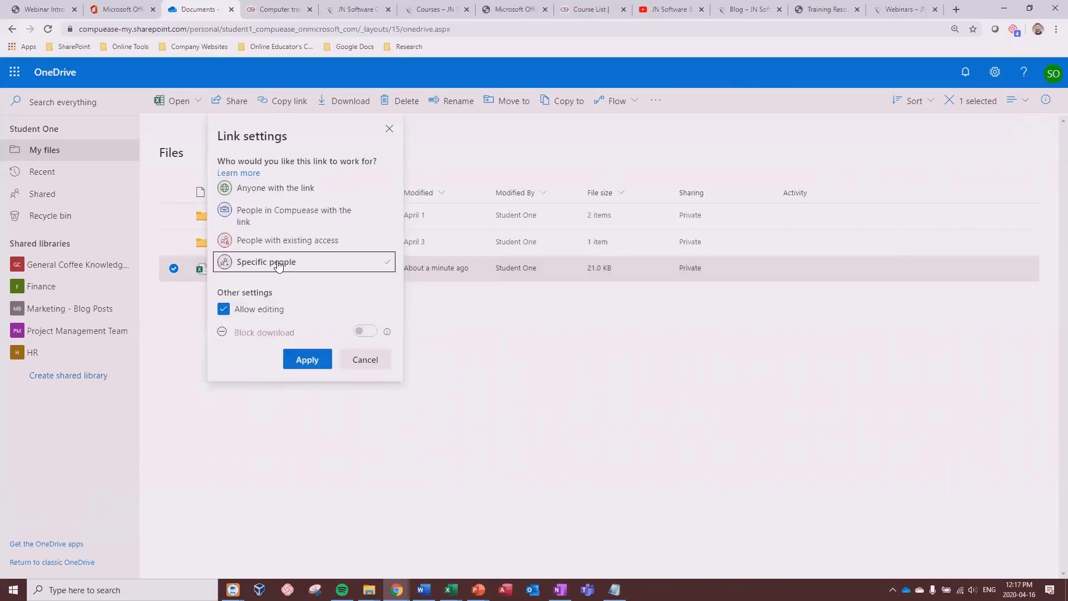
left_click(306, 359)
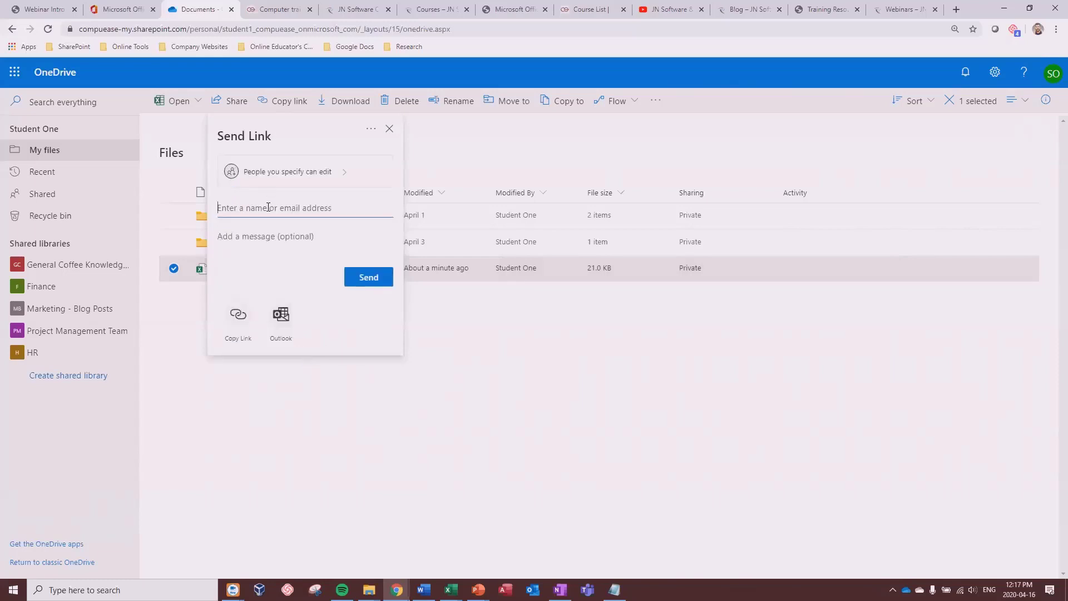
type("st")
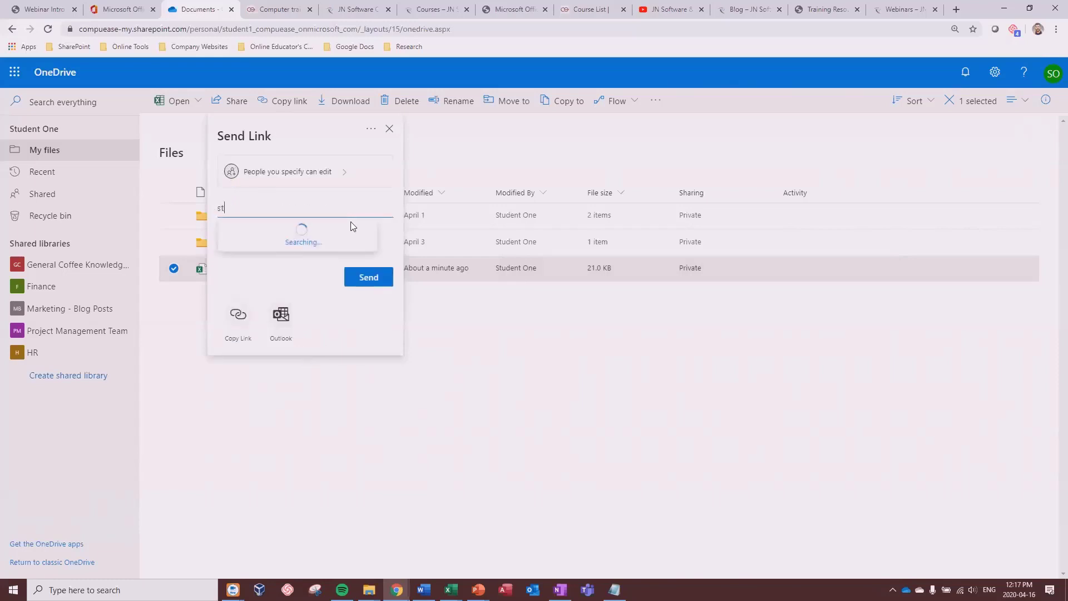
type("udent two")
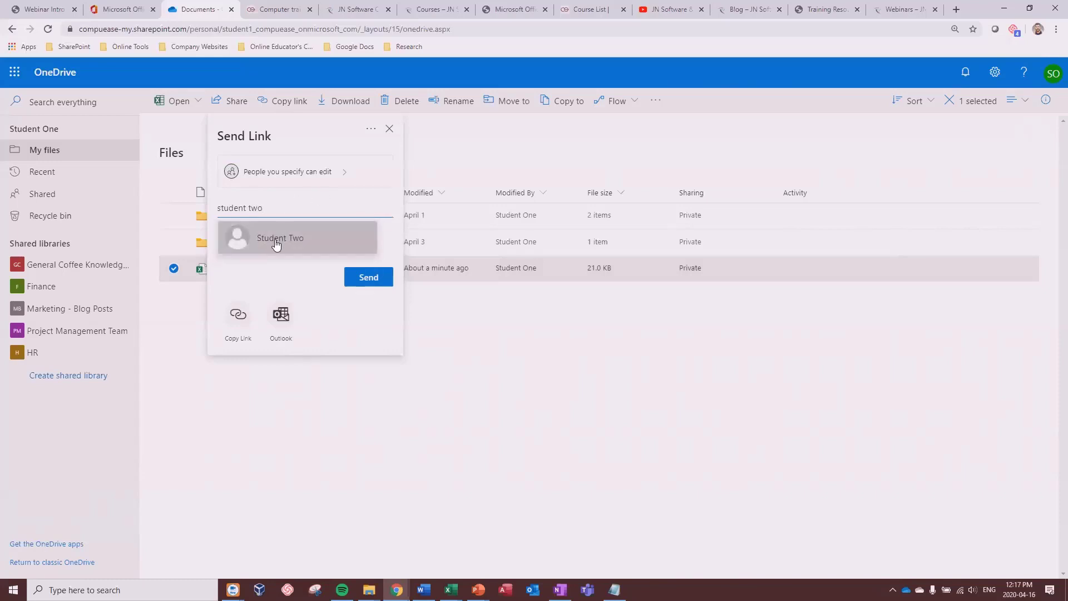
left_click(275, 241)
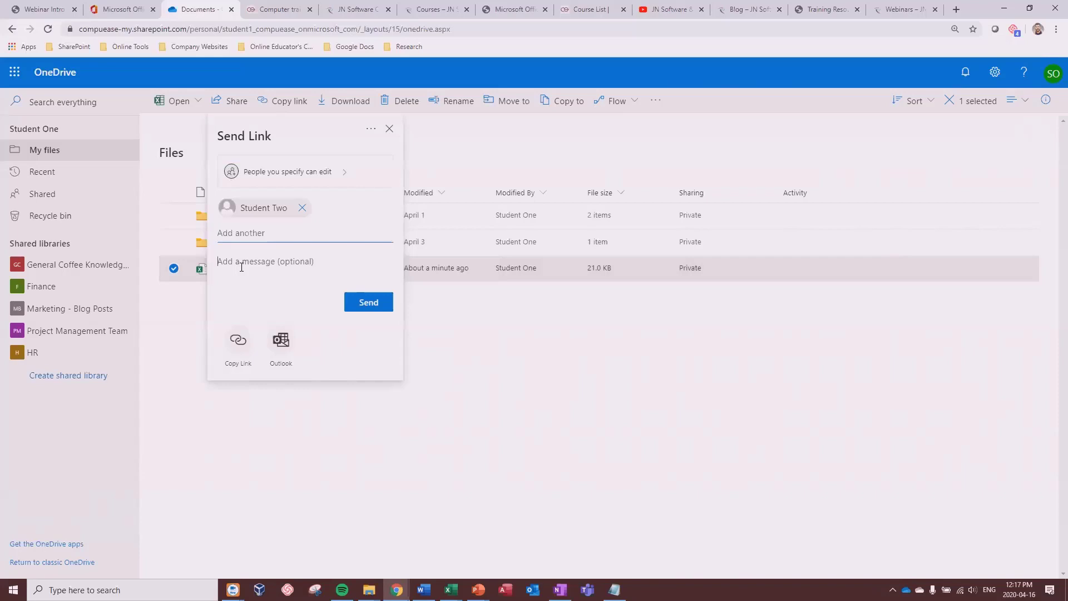
left_click(367, 305)
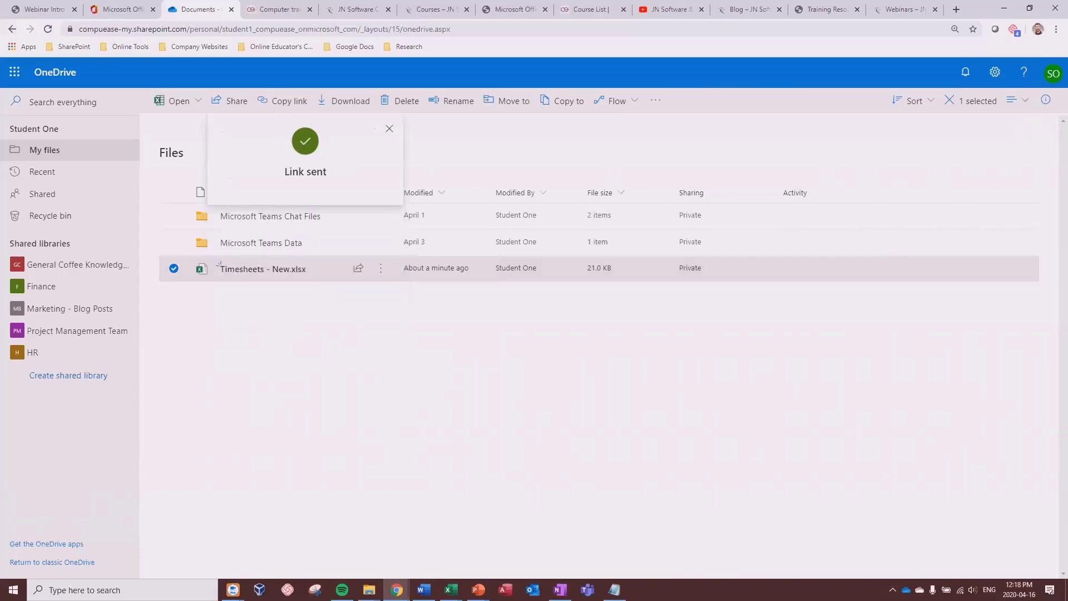
key("alt+Tab")
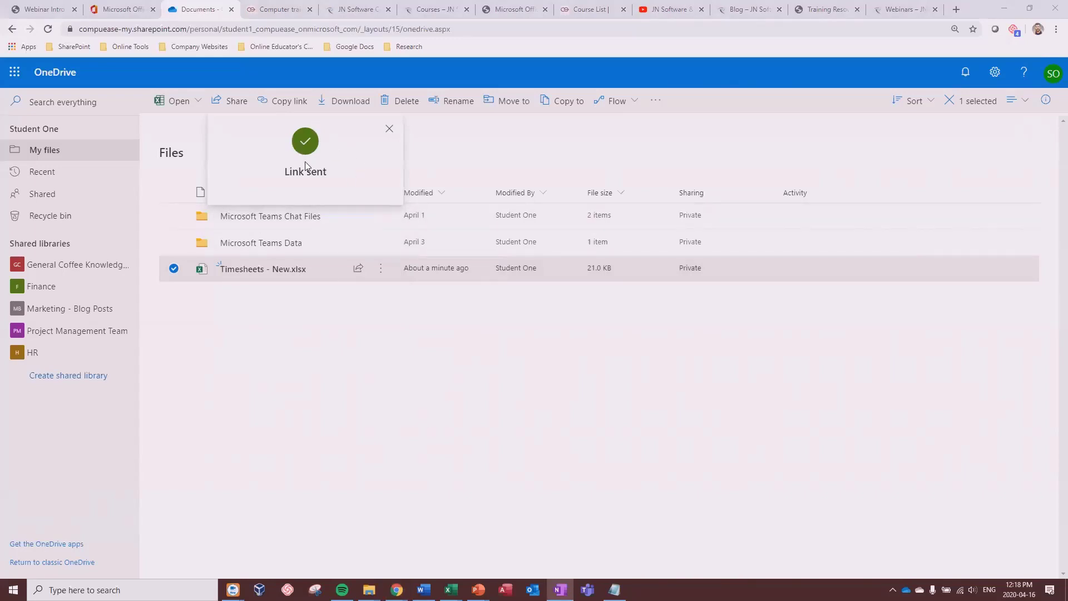
Step: Dismiss the Link sent callout, check Shared, then open Timesheets - New.xlsx's actions in My files
left_click(305, 373)
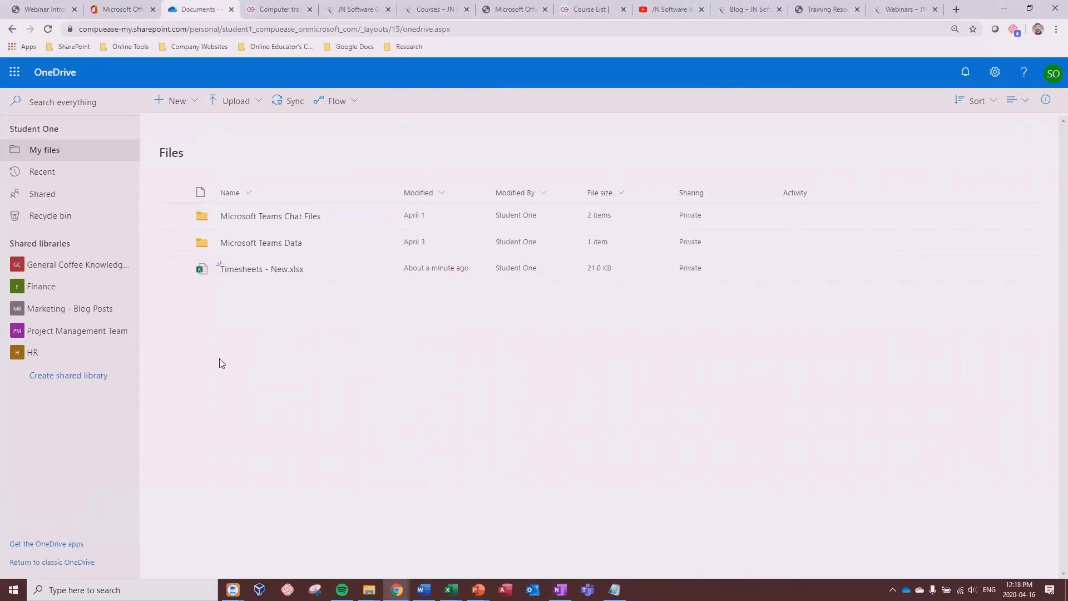
left_click(43, 195)
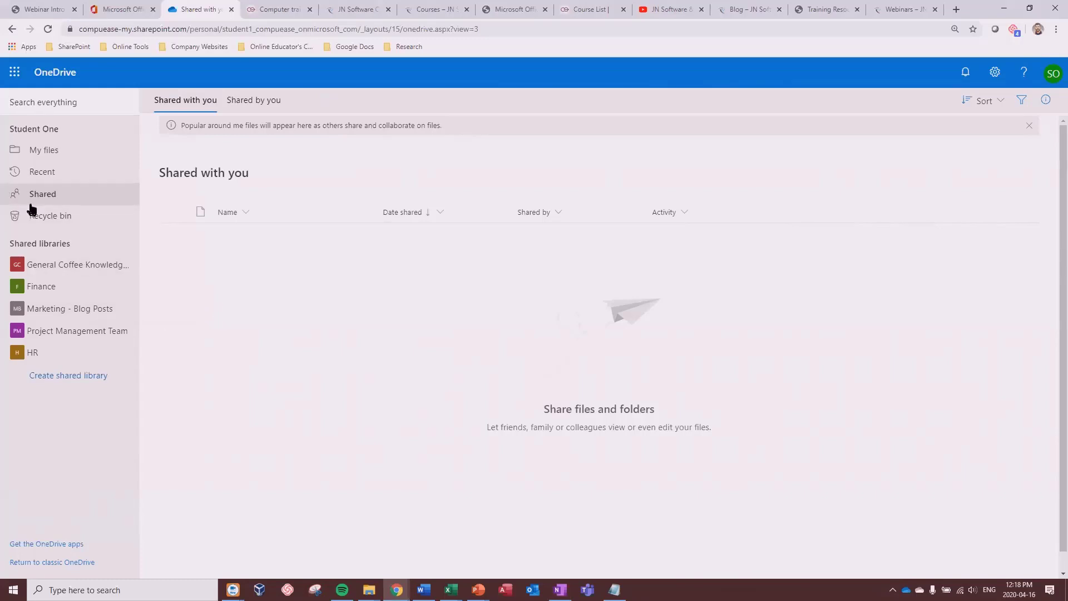
left_click(54, 155)
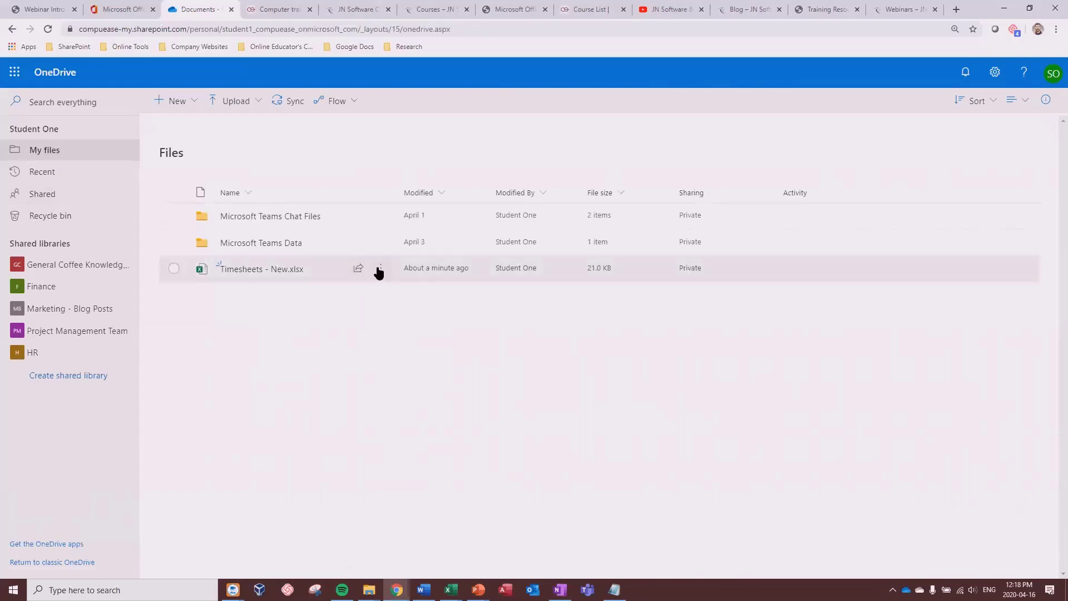
left_click(380, 269)
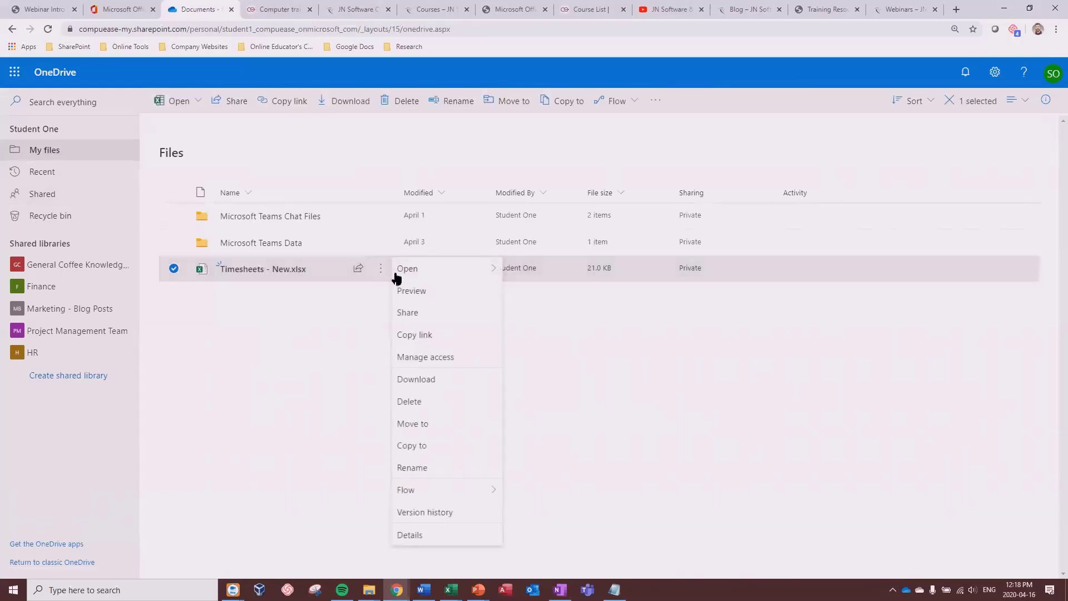
Step: Grant the second student direct edit access to Timesheets - New.xlsx through Details > Manage access
left_click(410, 536)
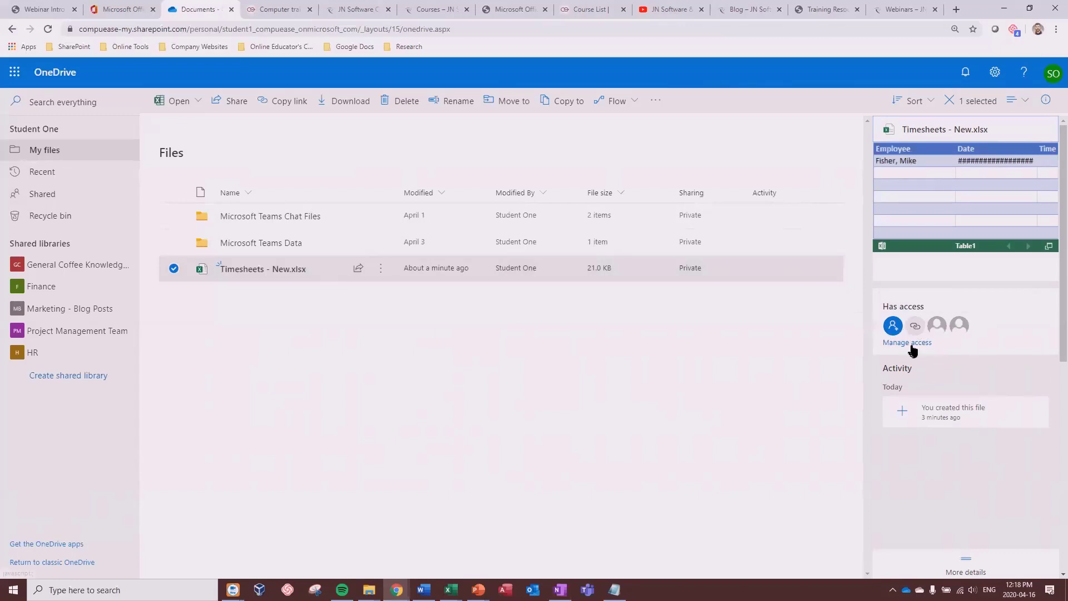
left_click(909, 343)
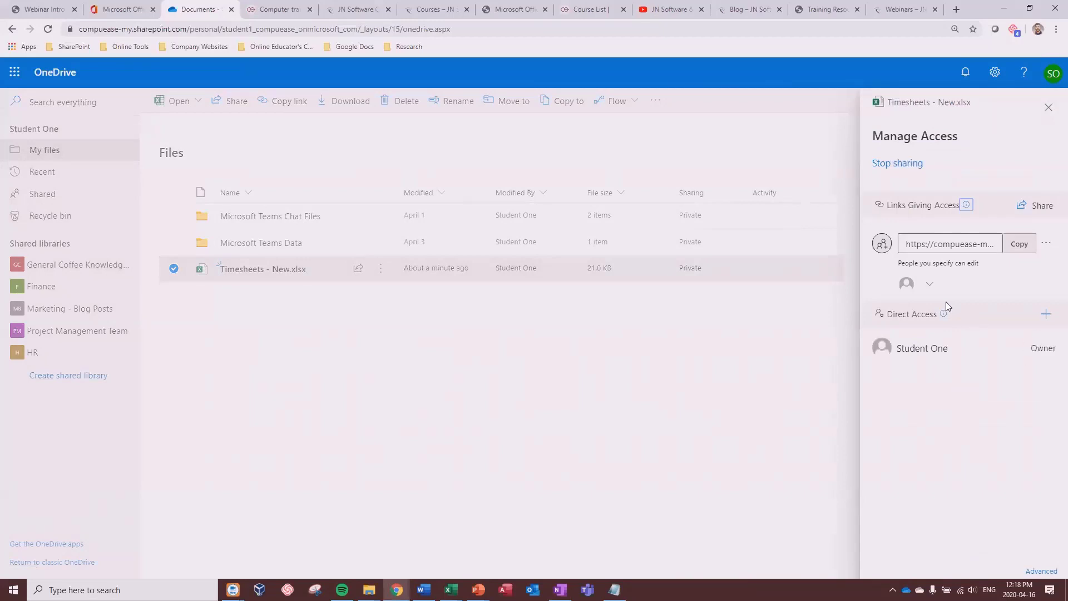
left_click(1045, 314)
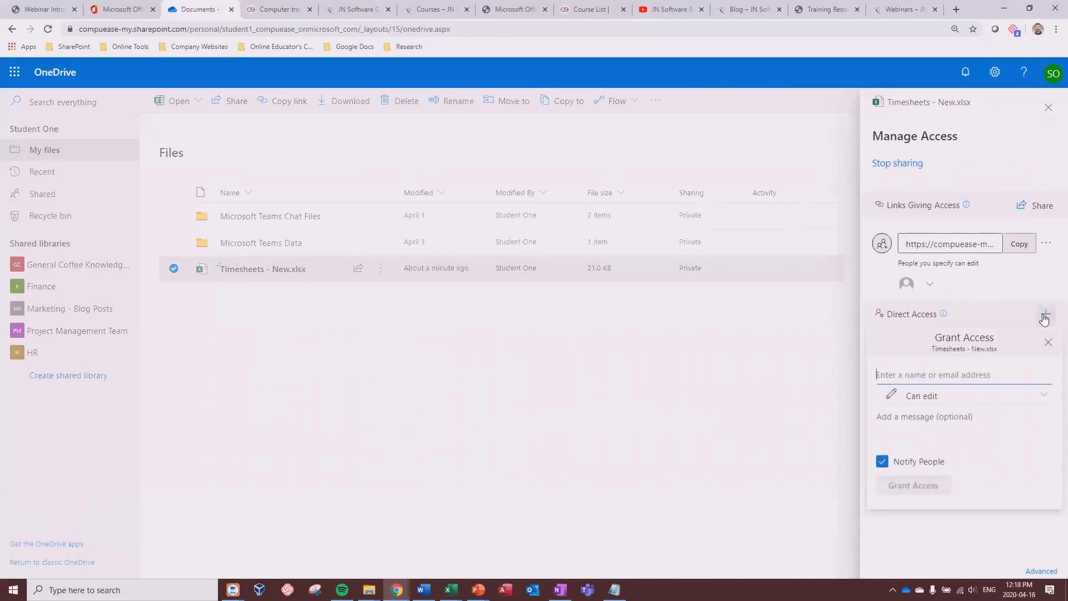
type("st")
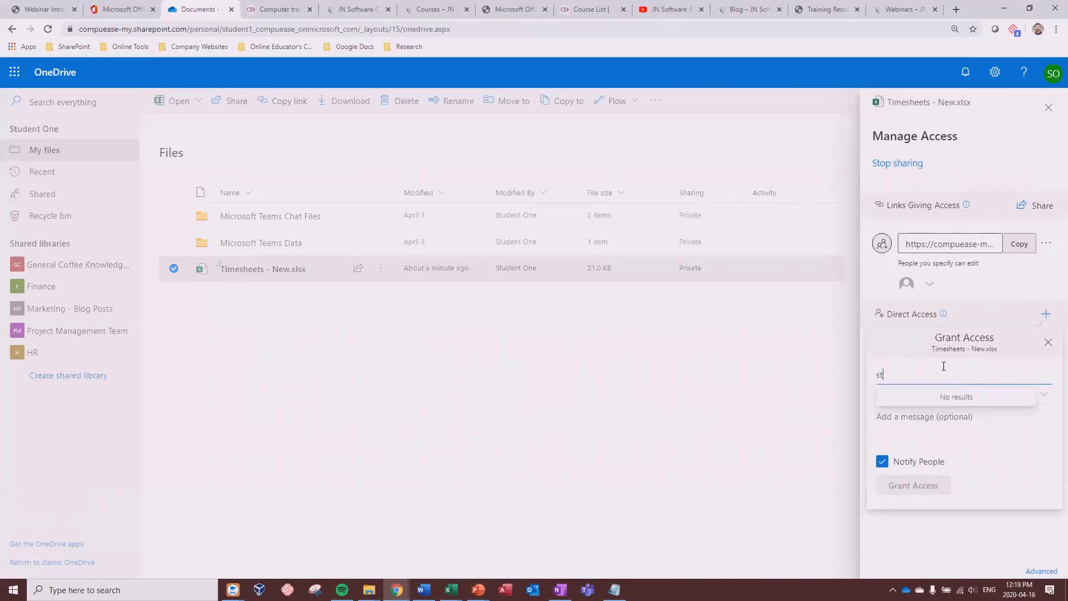
type("udent two")
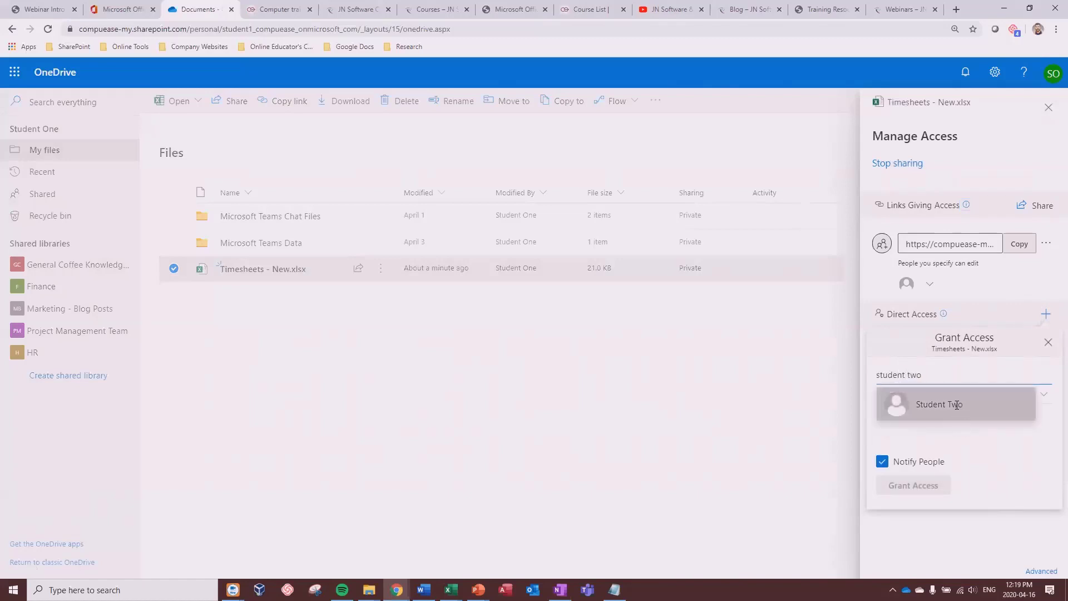
left_click(957, 405)
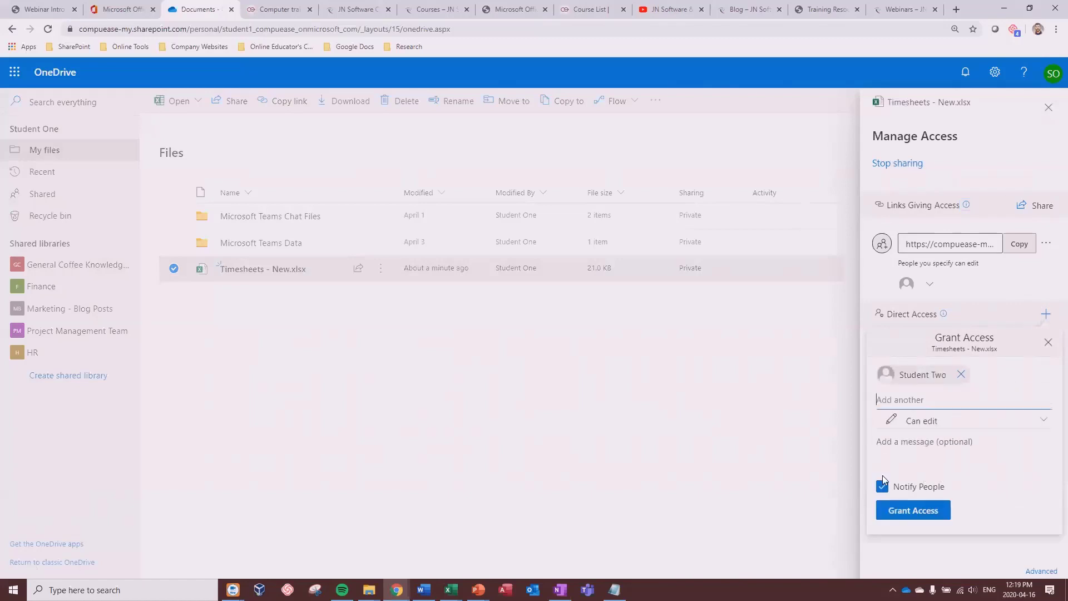
left_click(904, 516)
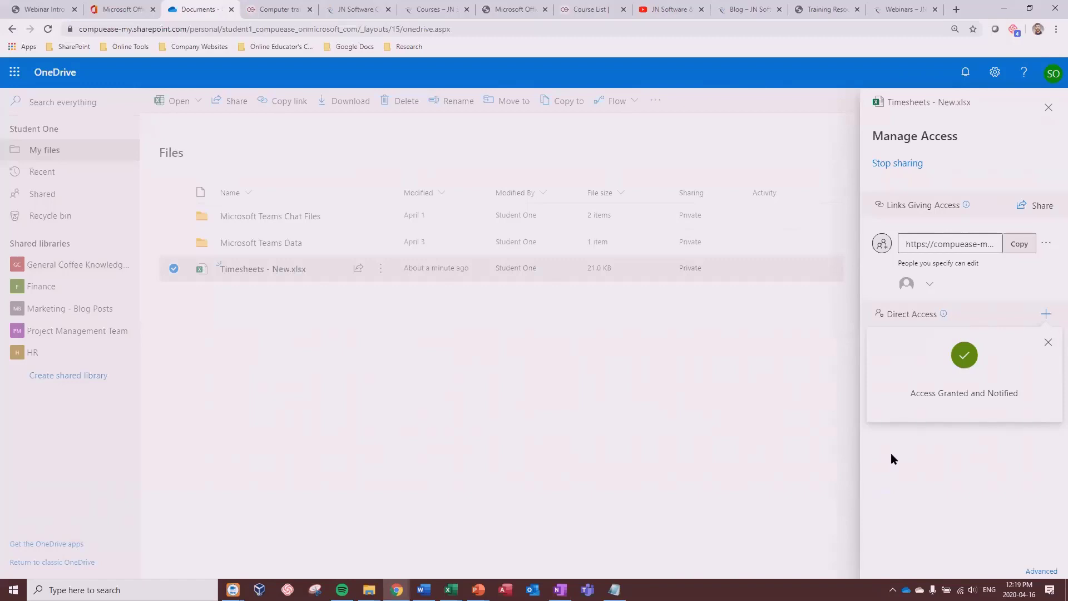
left_click(1048, 342)
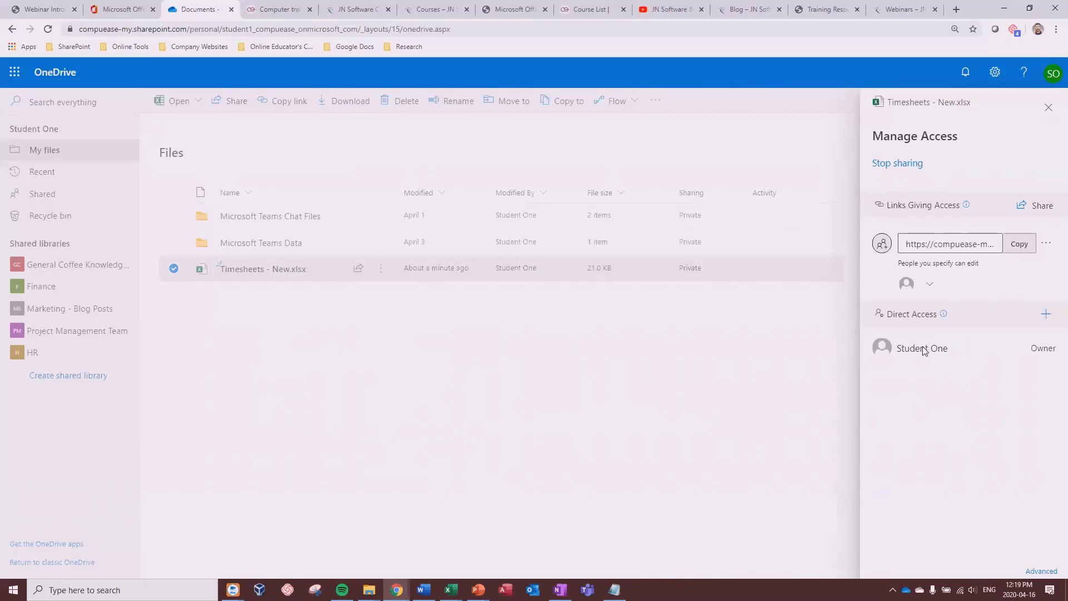
left_click(1046, 314)
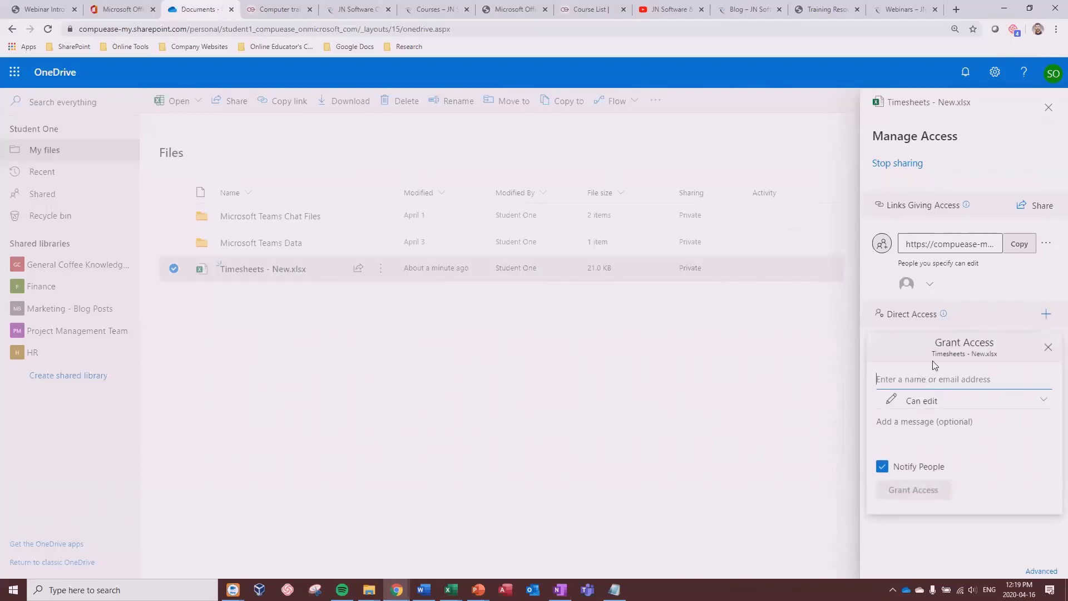
key("Escape")
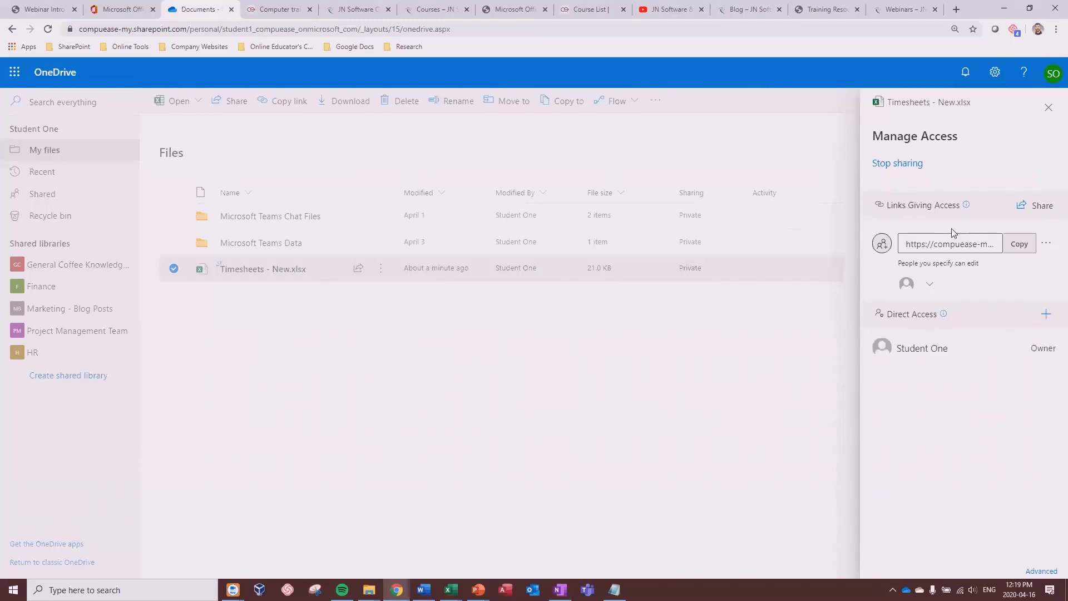
Step: Email the second student a new edit link restricted to specific people
left_click(1032, 210)
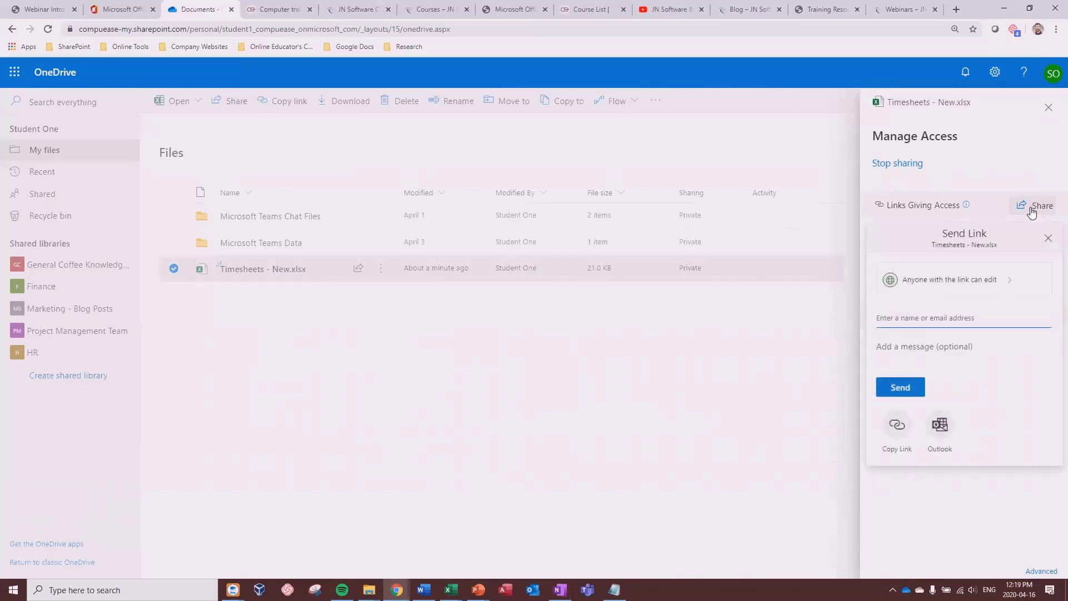
left_click(997, 279)
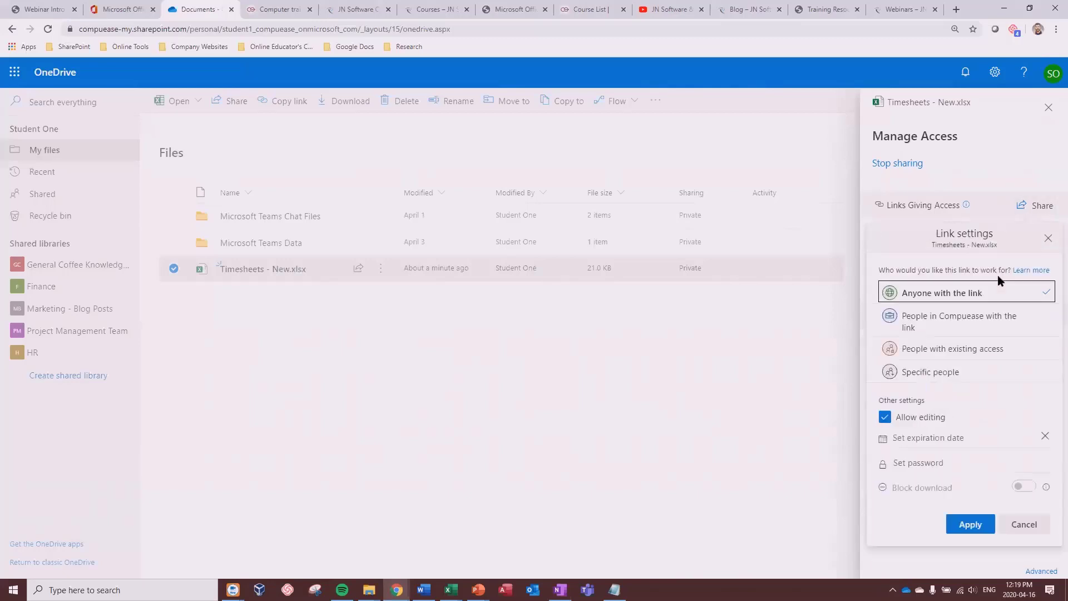
left_click(927, 376)
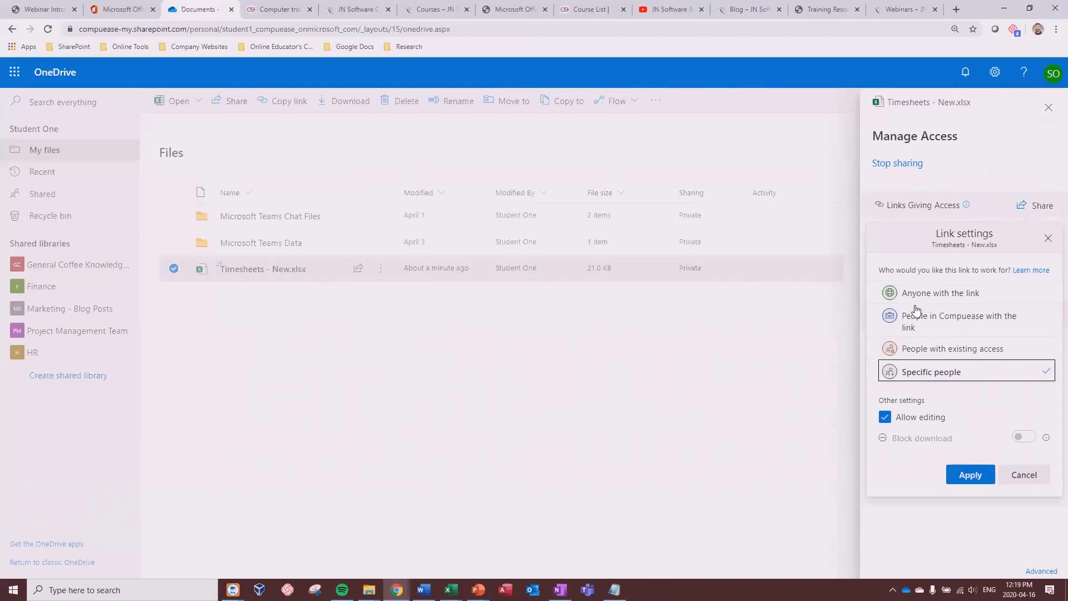
left_click(968, 478)
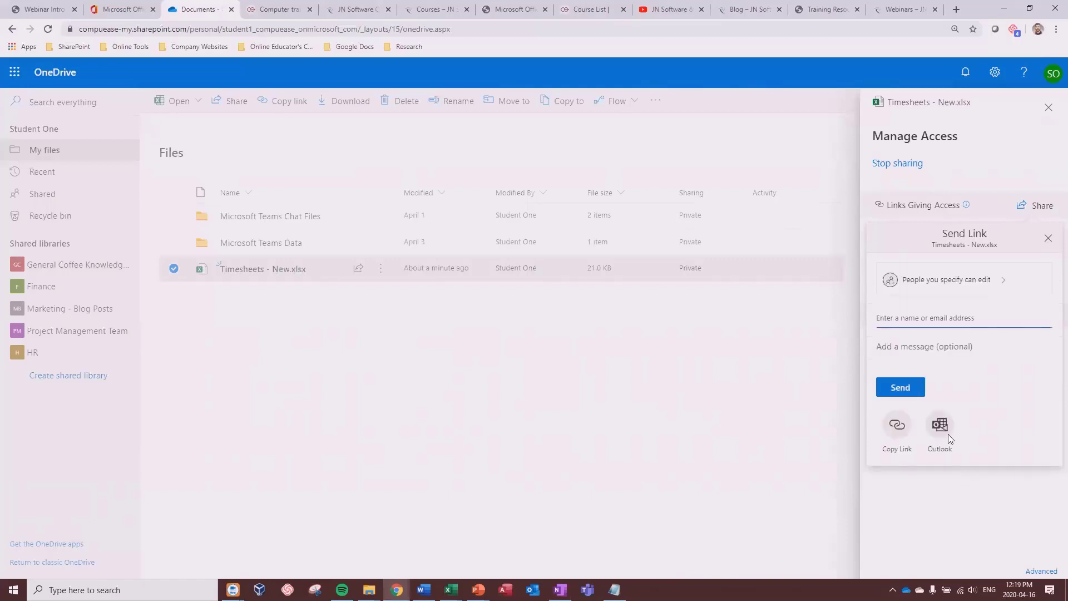
type("student two")
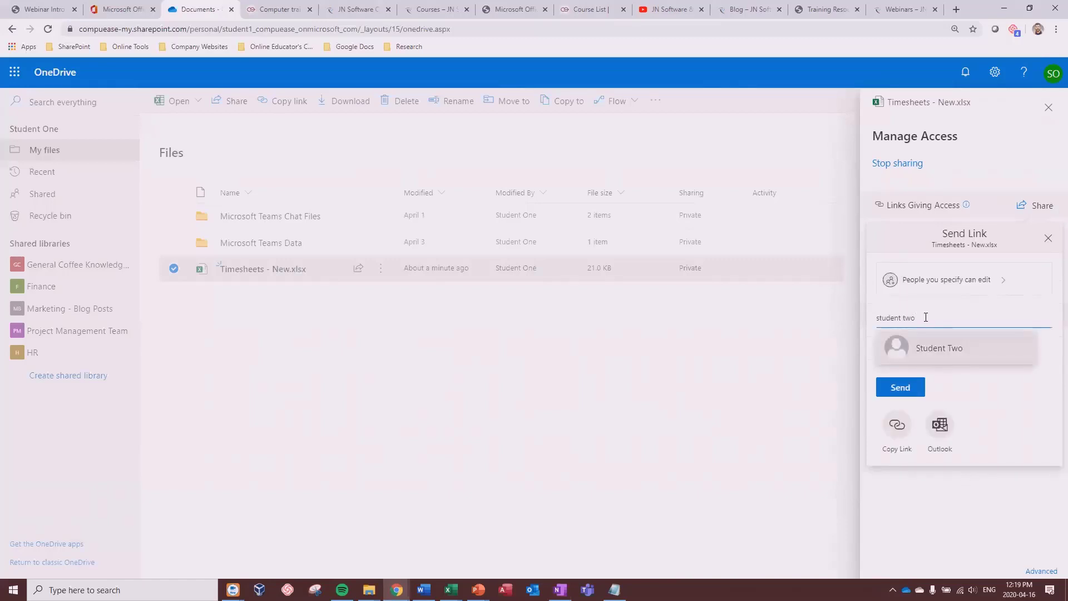
left_click(930, 360)
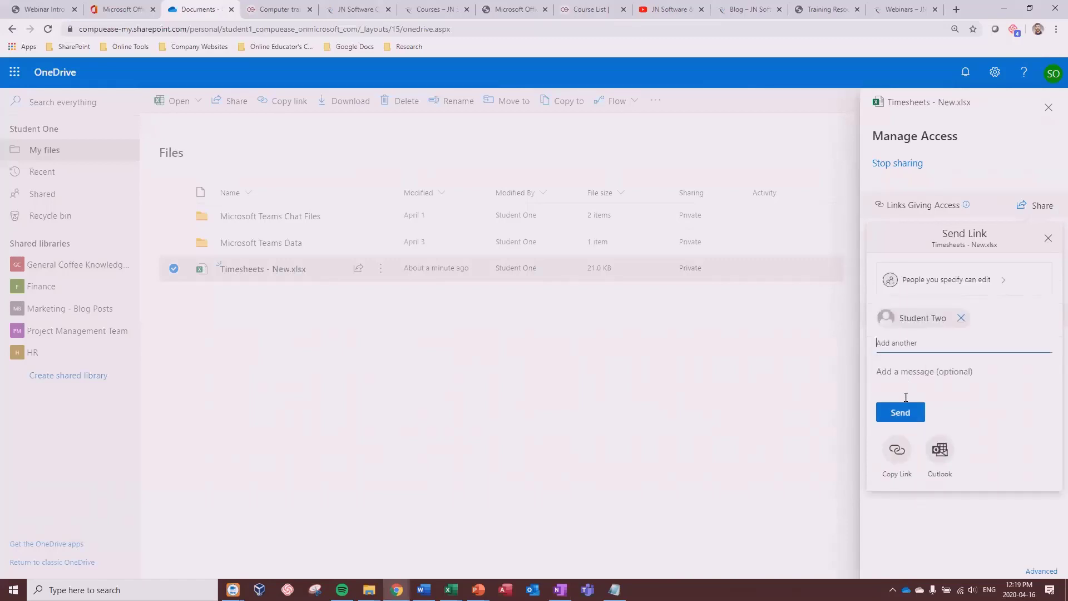
left_click(900, 412)
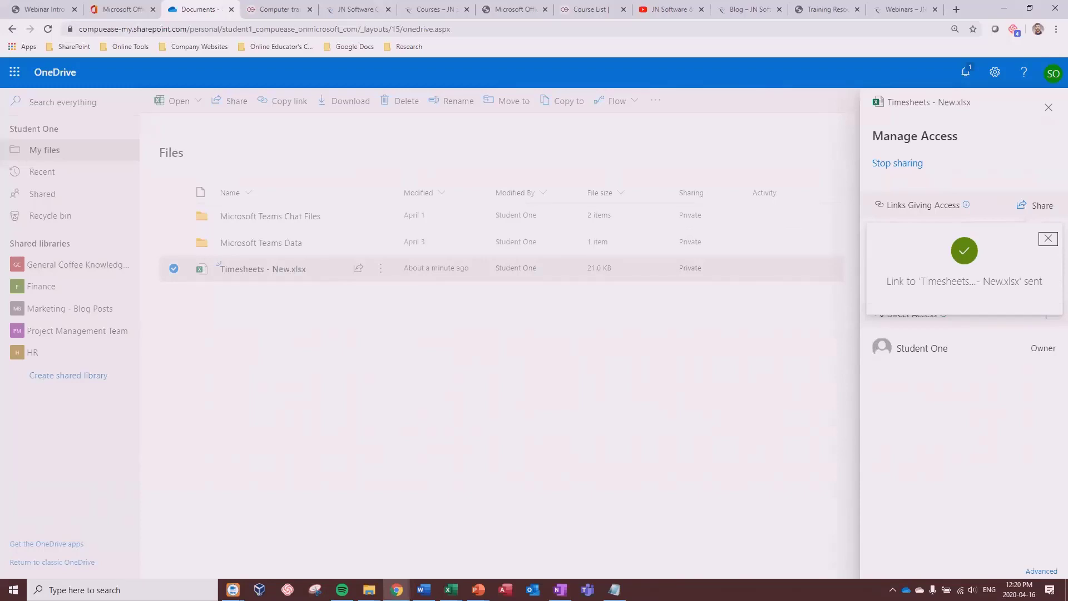
Step: Close the Link sent confirmation in the Manage Access pane
left_click(1049, 238)
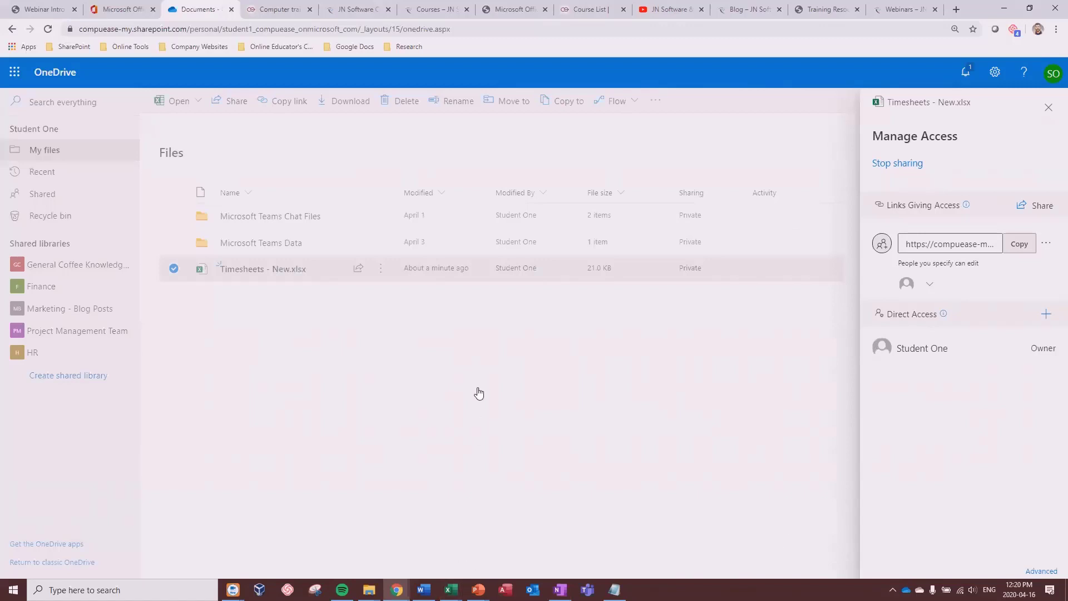
Step: Bring Timesheets - New.xlsx to the front from the Excel taskbar icon and select cells C6 and D3
mouse_move(452, 589)
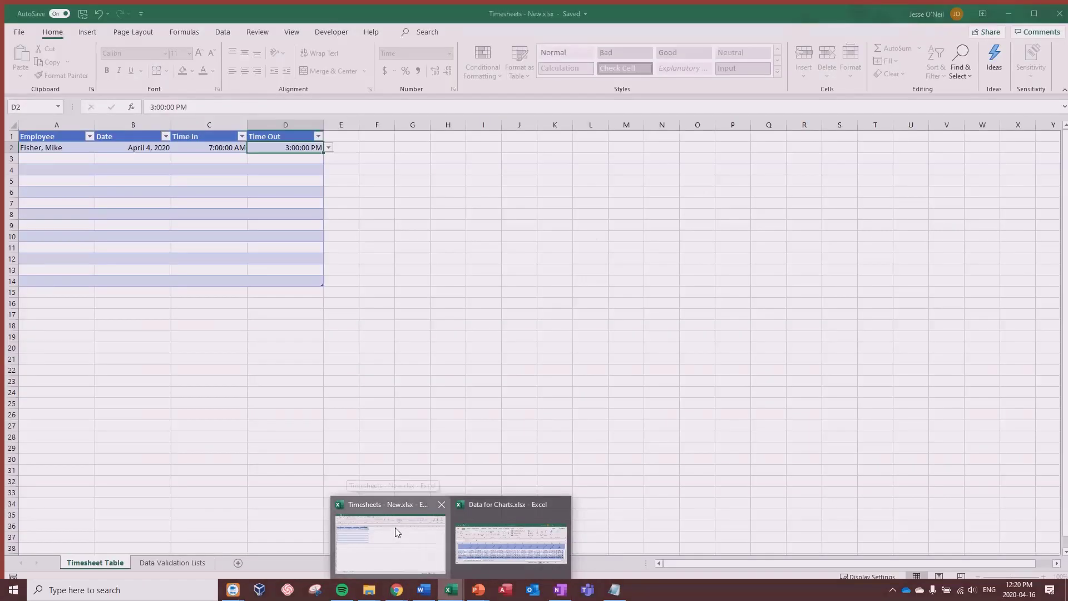
left_click(398, 536)
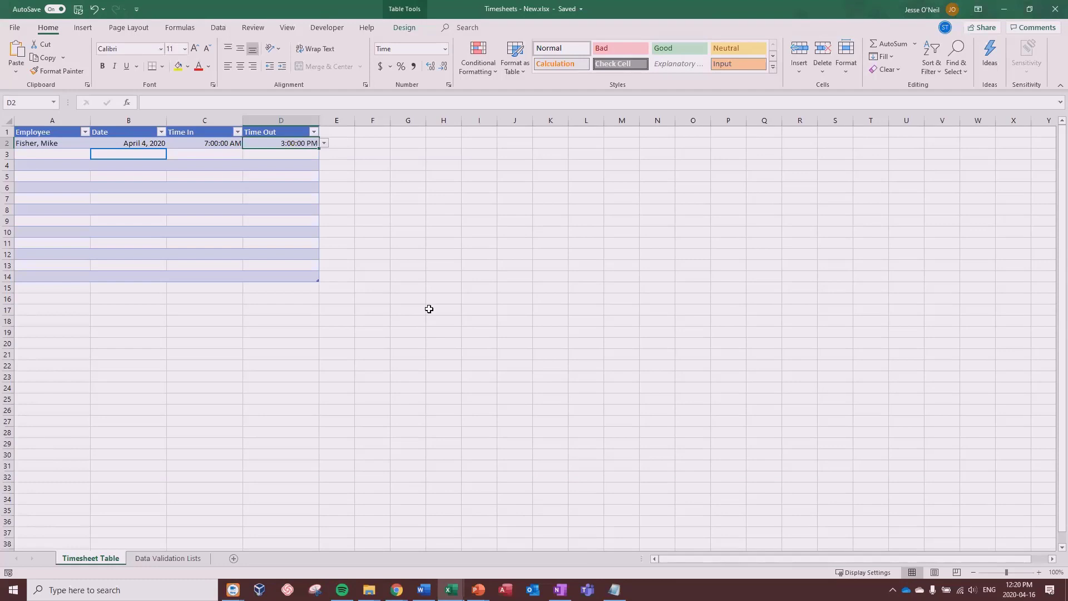
left_click(201, 186)
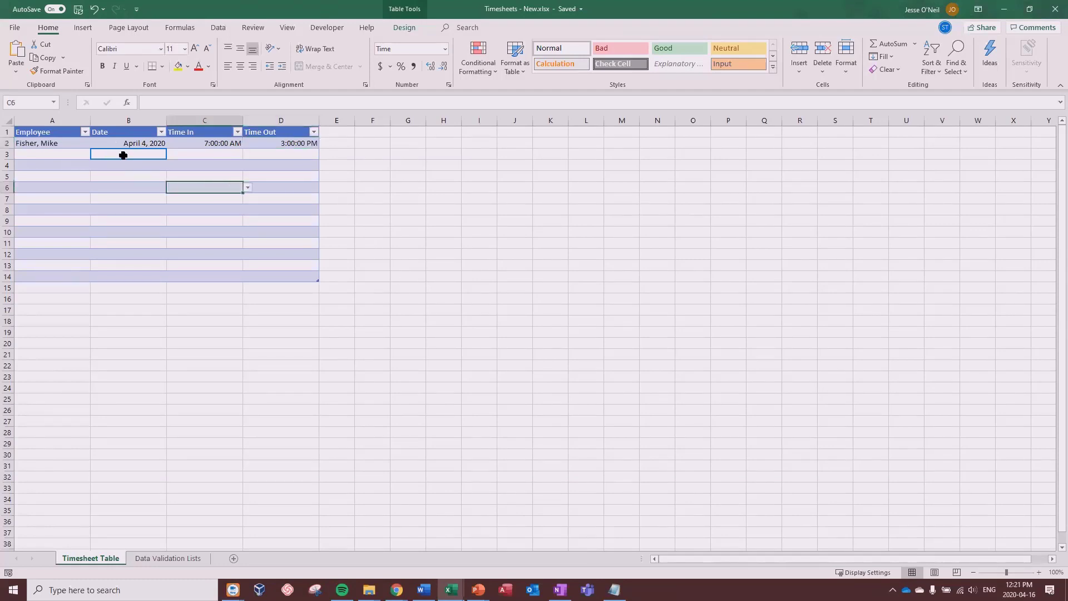
mouse_move(123, 157)
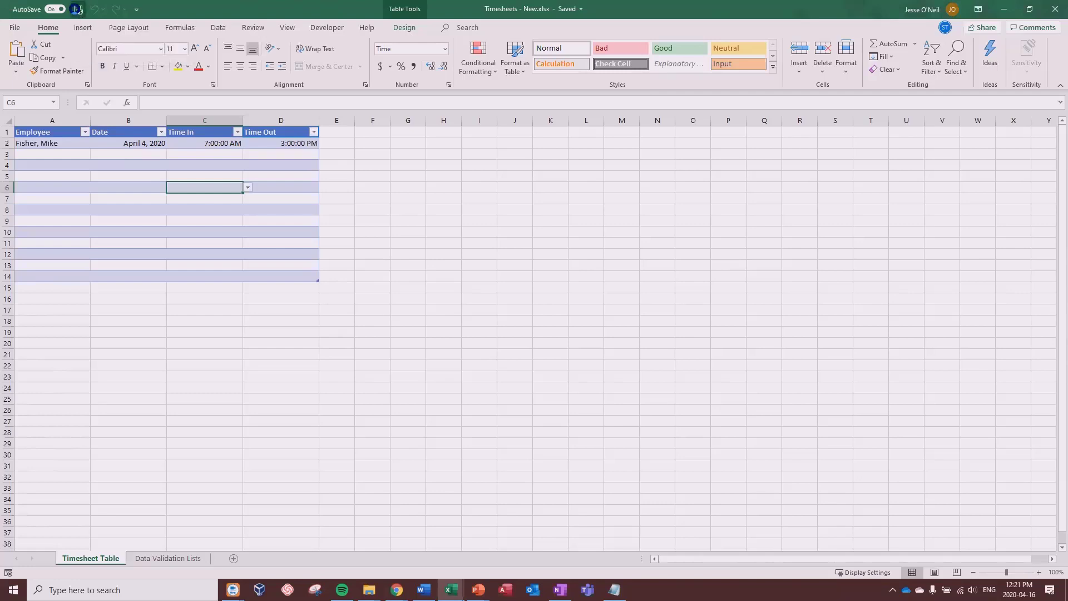
left_click(257, 156)
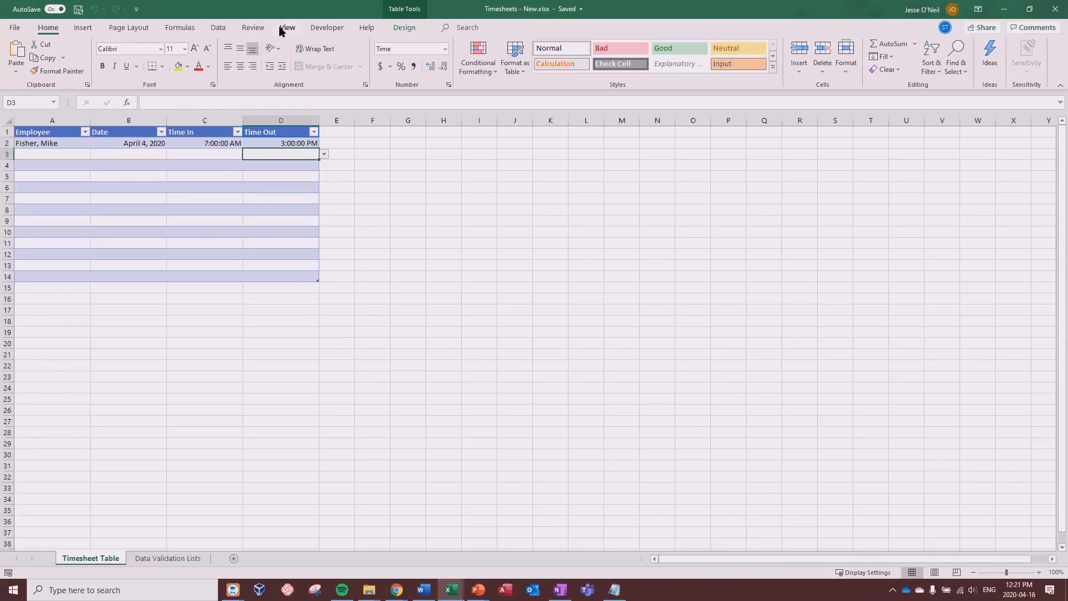
Step: Open the Comments pane via Review > Show Comments and select cells D7, B6 and A1
left_click(255, 29)
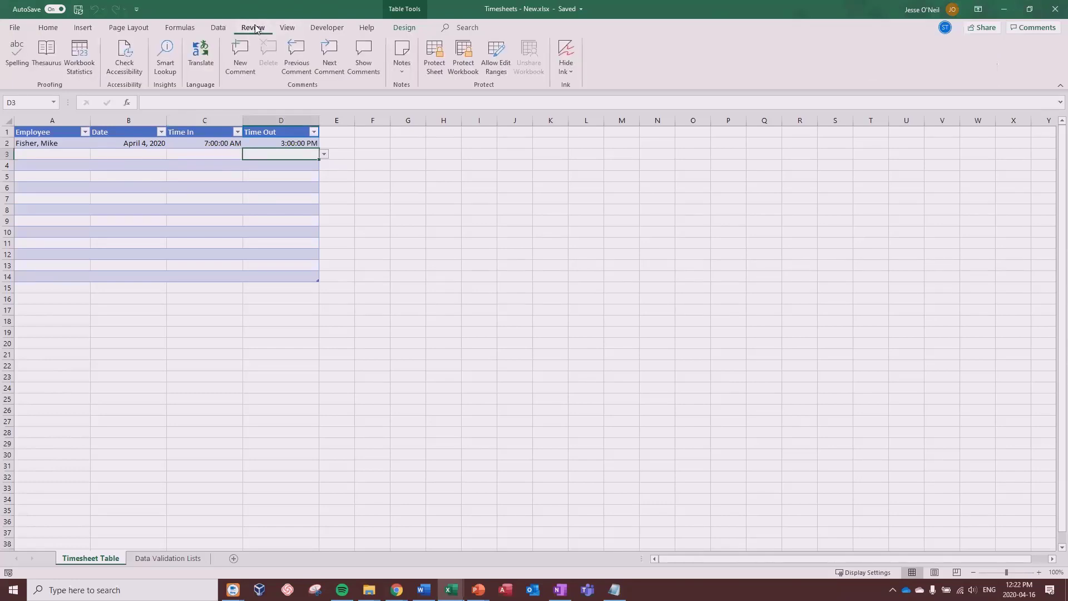
left_click(363, 55)
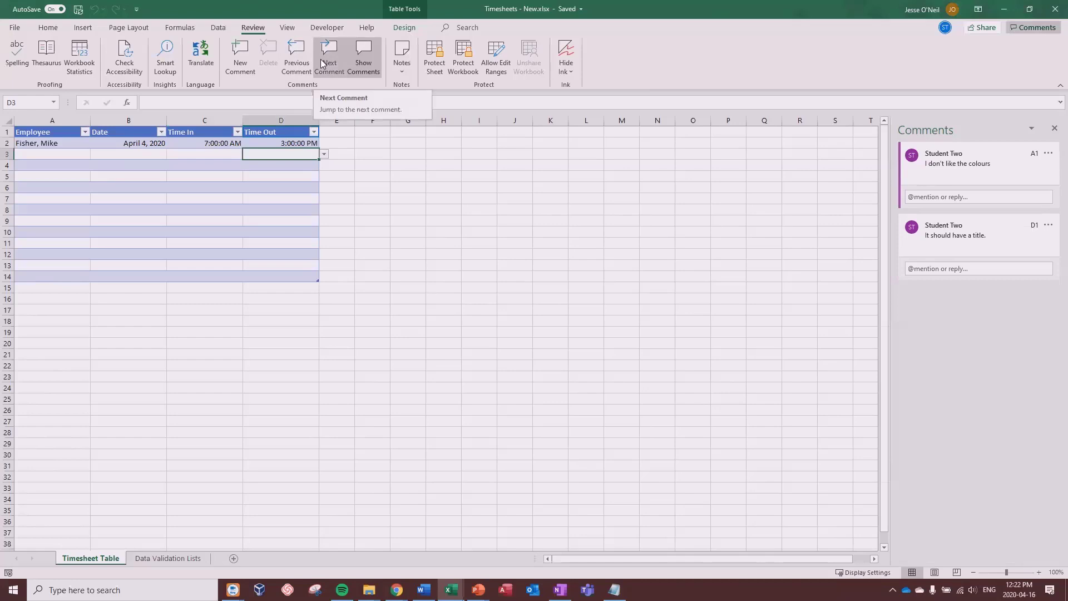
left_click(292, 196)
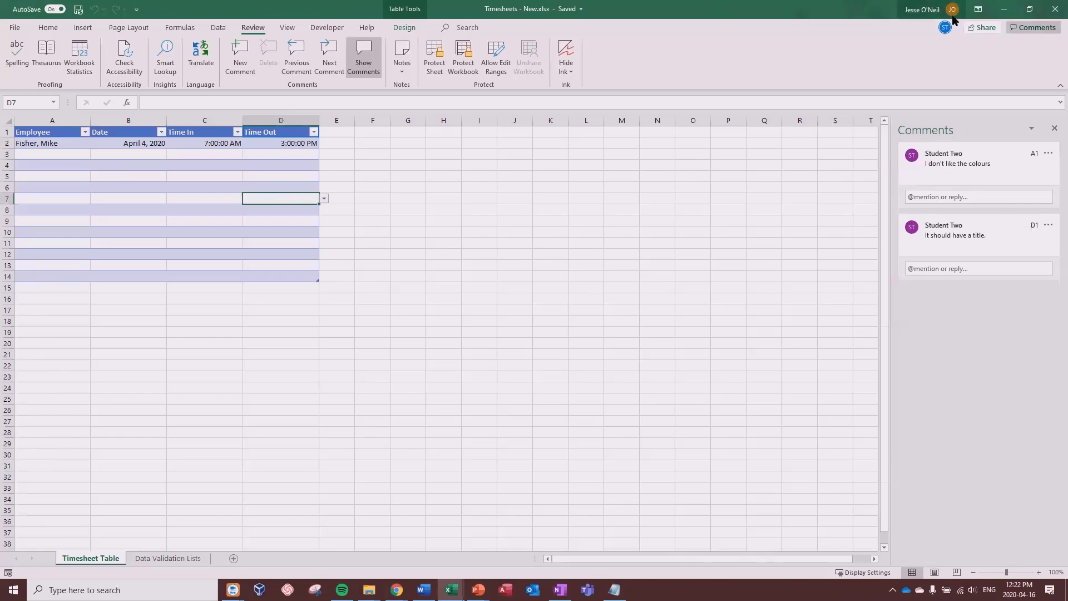
mouse_move(944, 29)
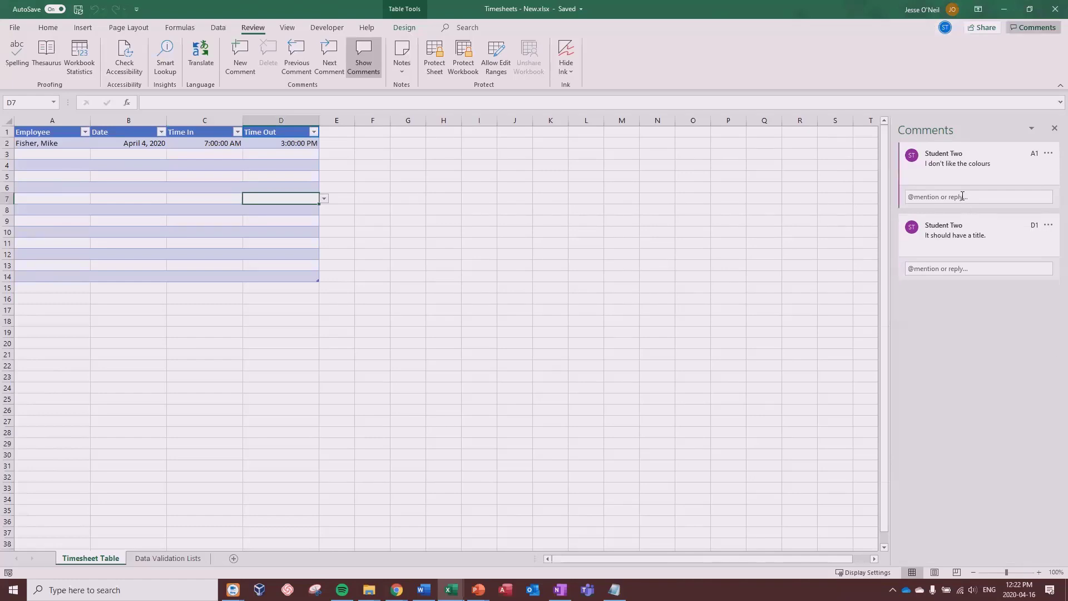
left_click(128, 187)
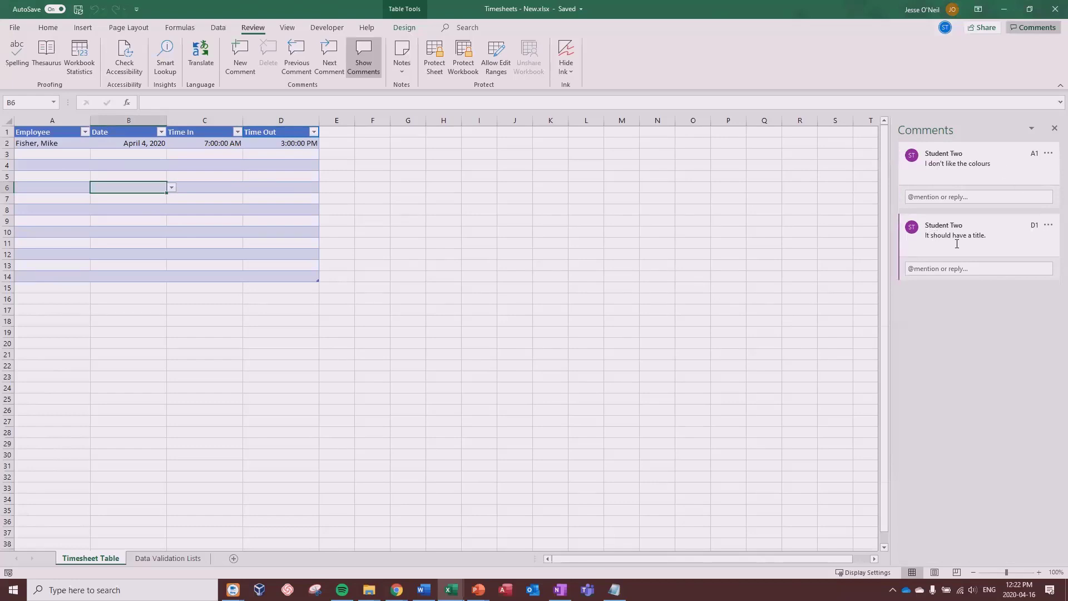
left_click(73, 139)
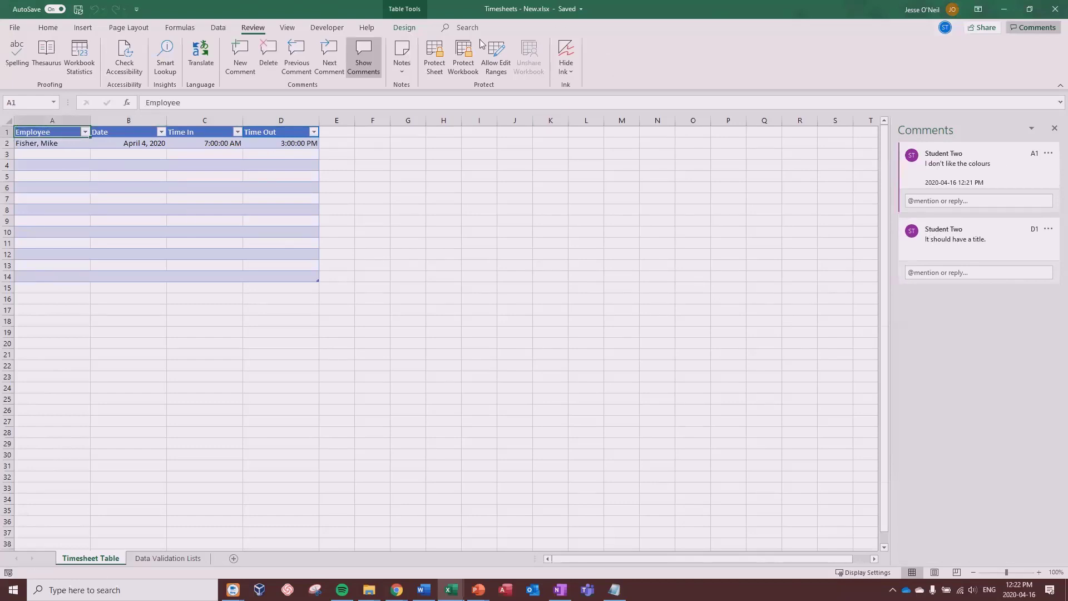
Step: Apply the orange table style and insert a blank row 1 above the table
left_click(405, 27)
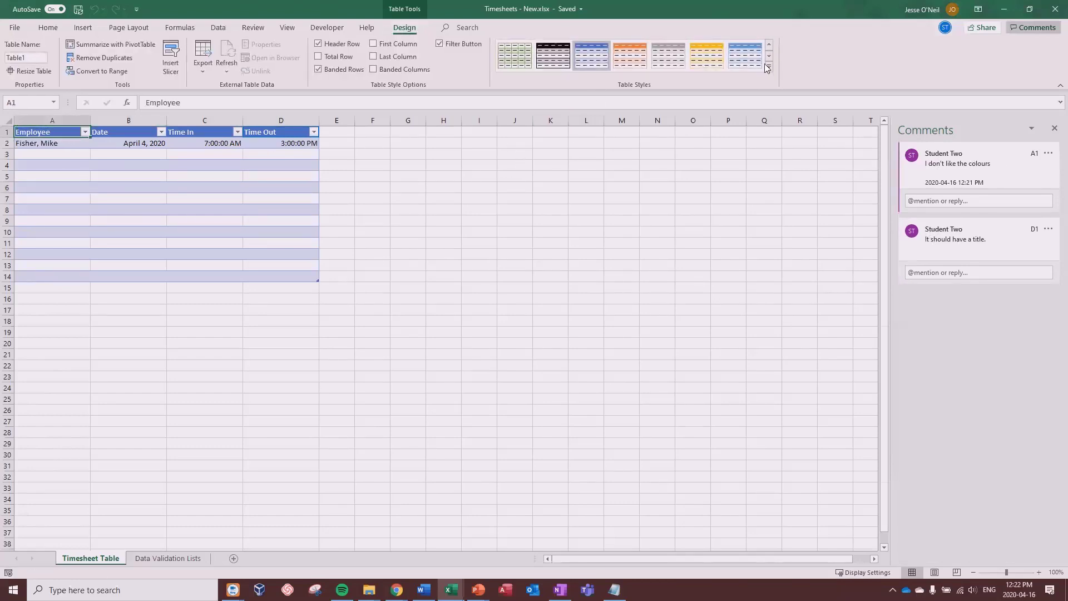
left_click(710, 54)
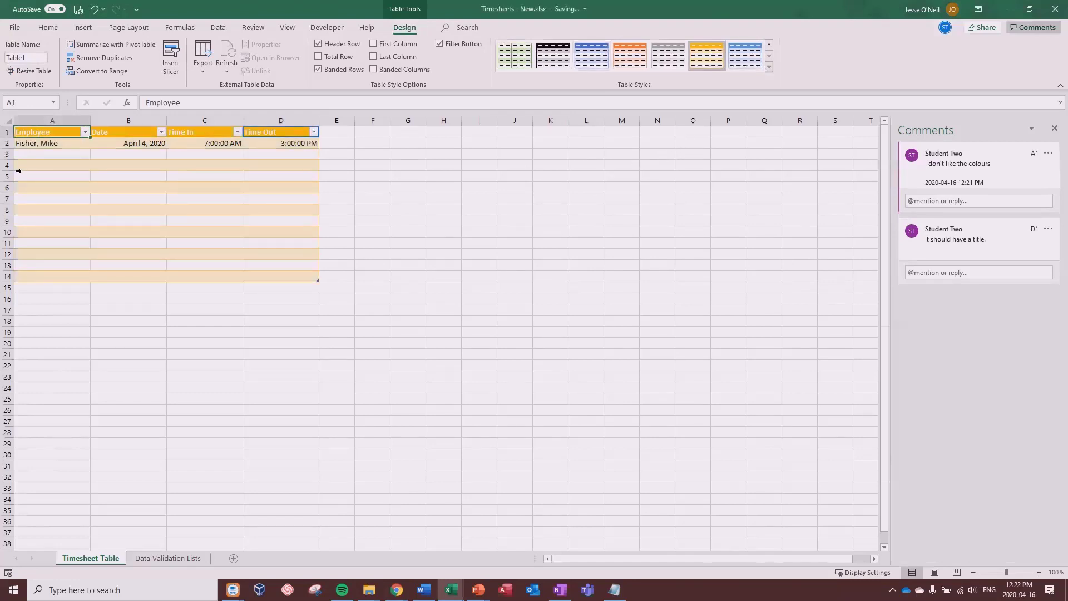
left_click(9, 131)
key("ctrl+shift+plus")
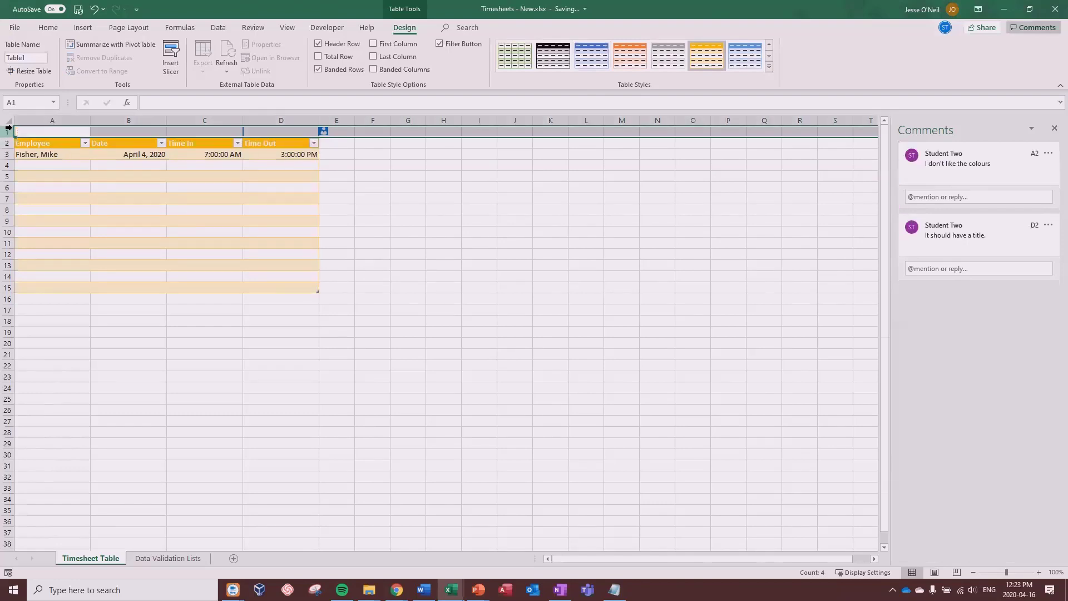
Step: Merge and centre cells A1 through D1
left_click(54, 132)
left_click(266, 129, "shift")
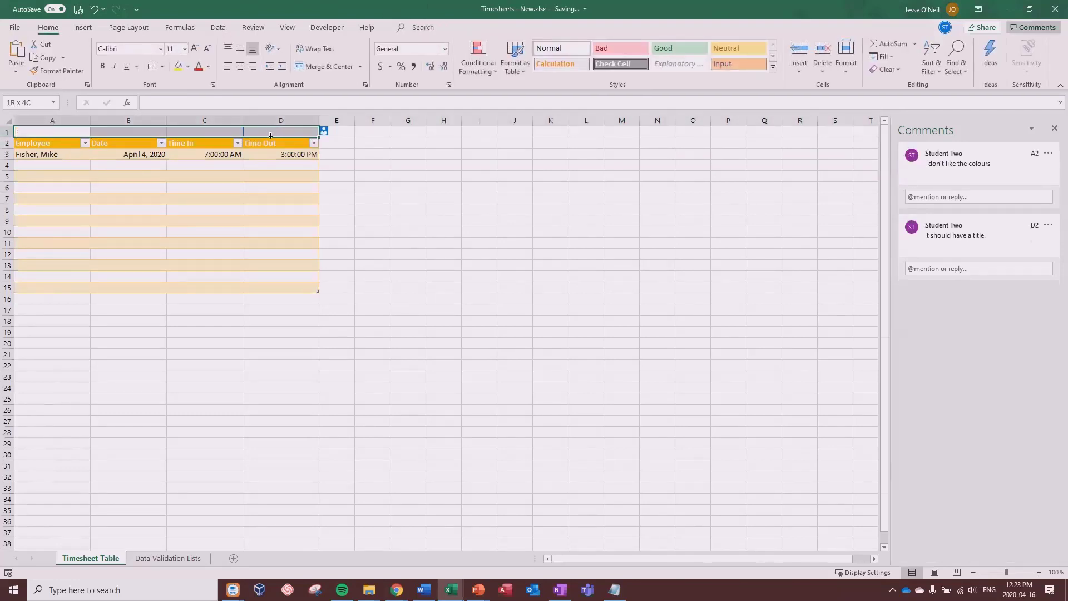
left_click(83, 28)
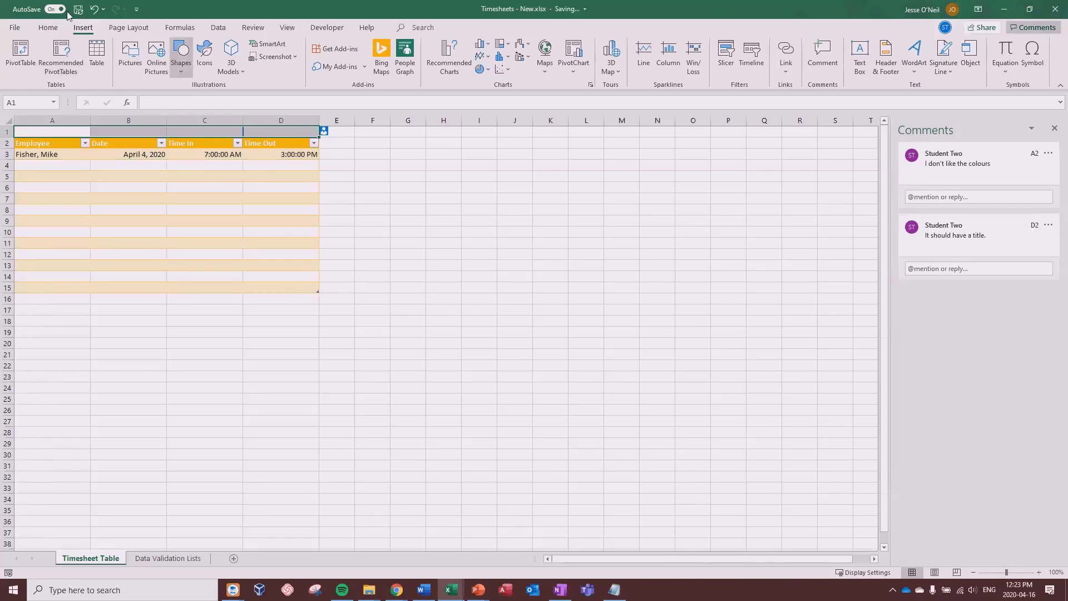
left_click(48, 27)
left_click(310, 67)
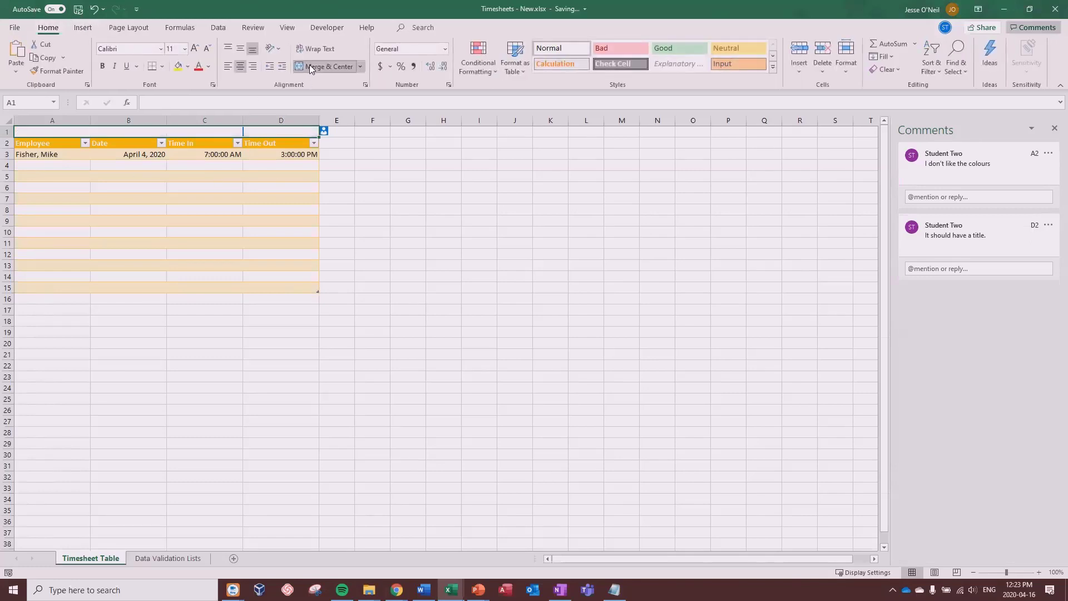
Step: Enter the title 'Timesheet - O'Neil Coffee Roasters' in A1 and make it bold
type("Time")
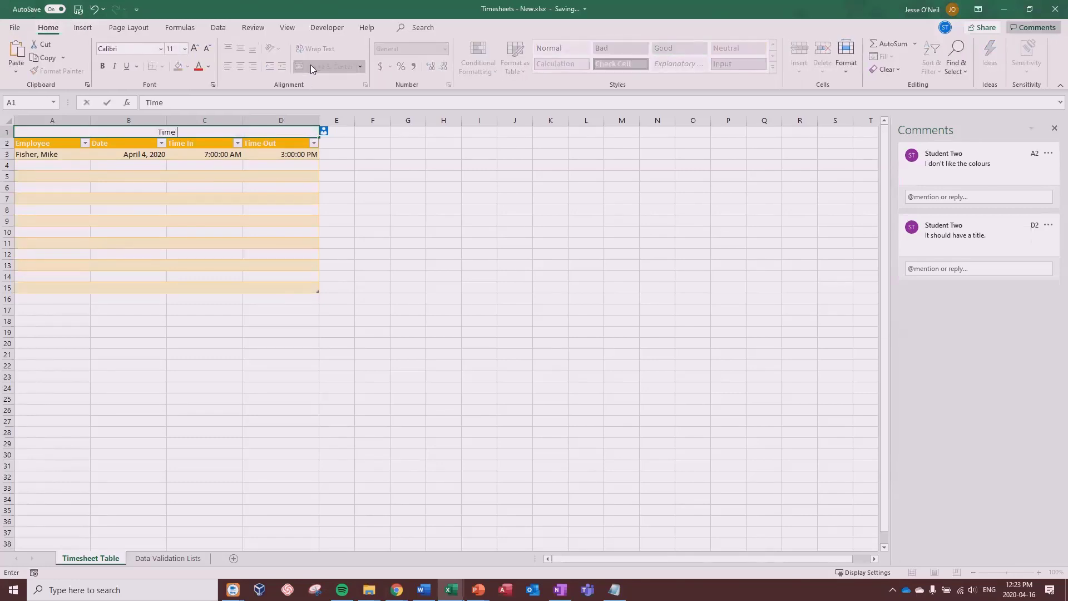
type("sheet - O'Neil Coff")
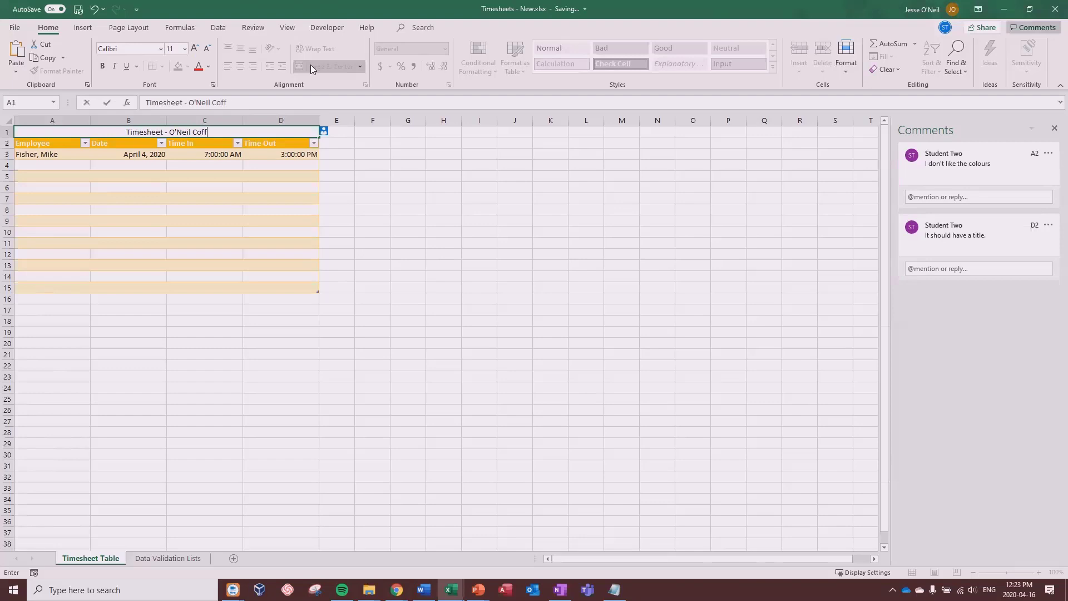
type("ee Roasters")
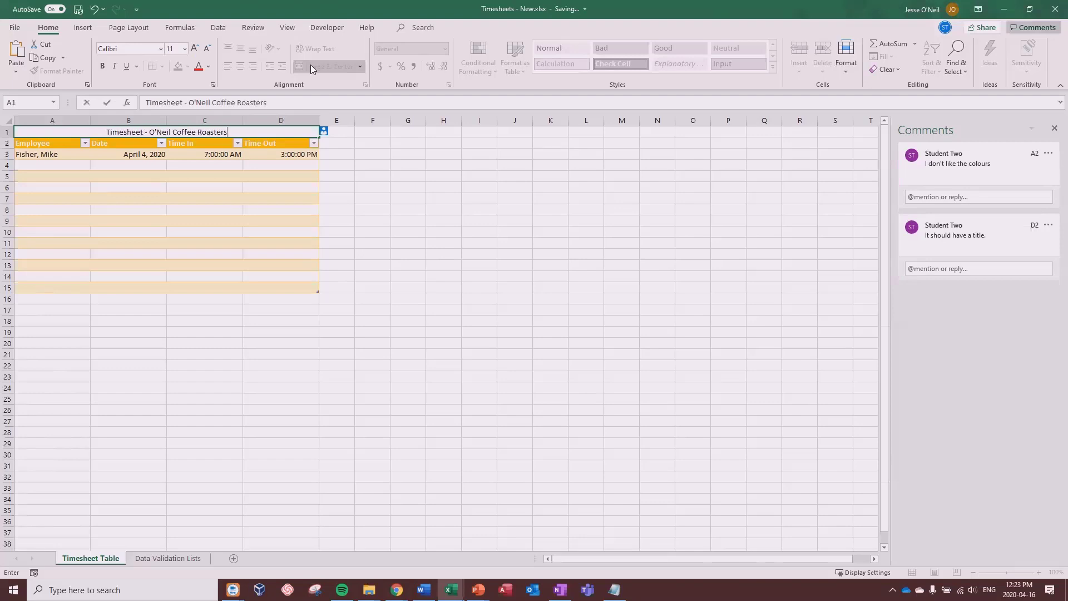
left_click(103, 67)
left_click(127, 66)
left_click(253, 132)
left_click_drag(253, 132, 106, 132)
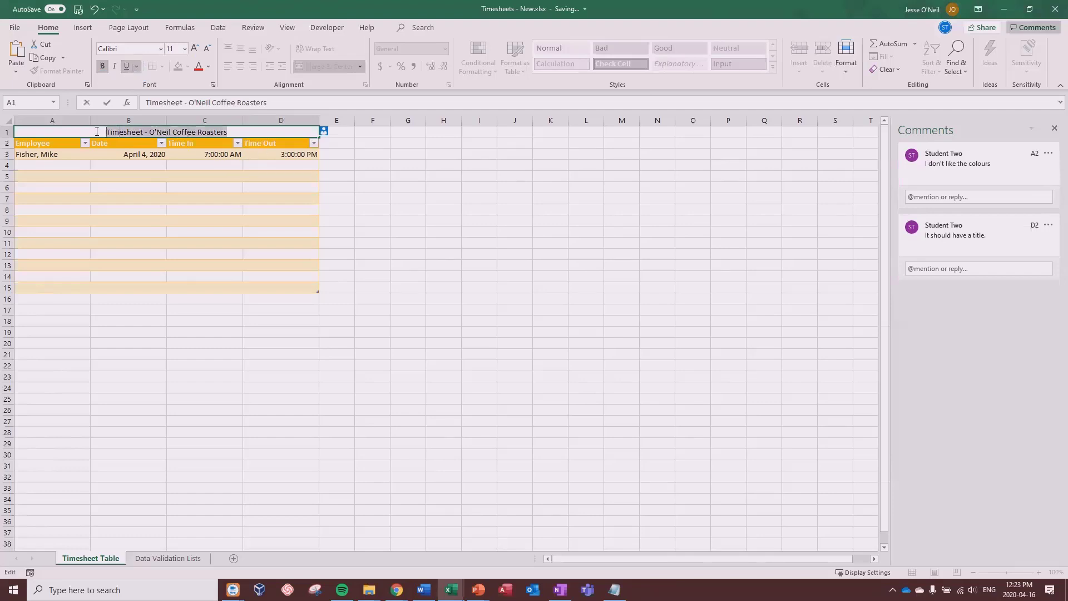
left_click(102, 66)
left_click(379, 200)
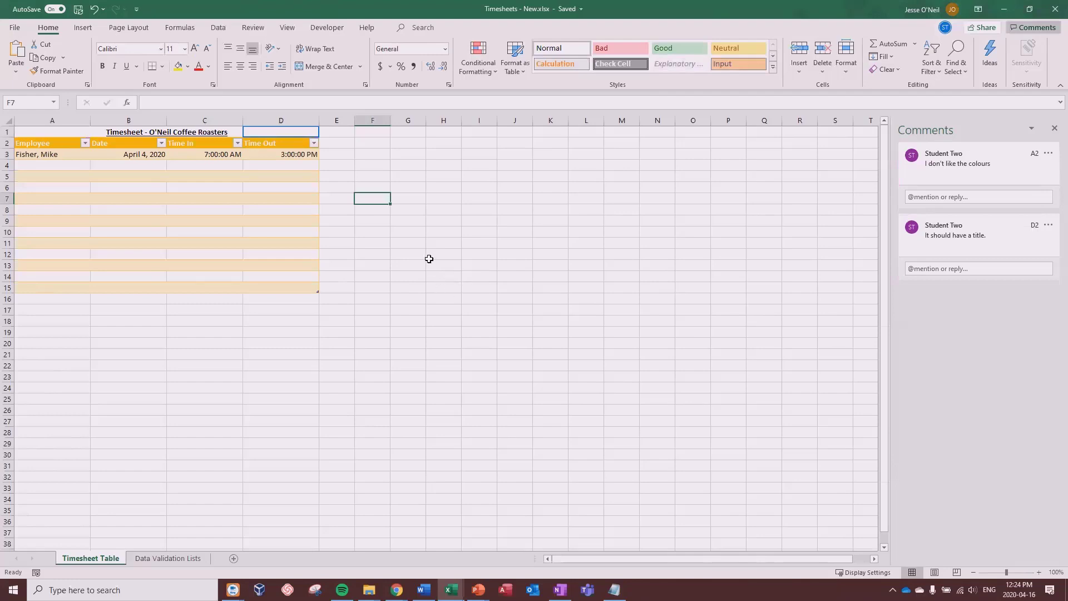
Step: Close the Timesheets workbook and switch to the four-slide Quarterly Sales Presentation in PowerPoint
left_click(503, 220)
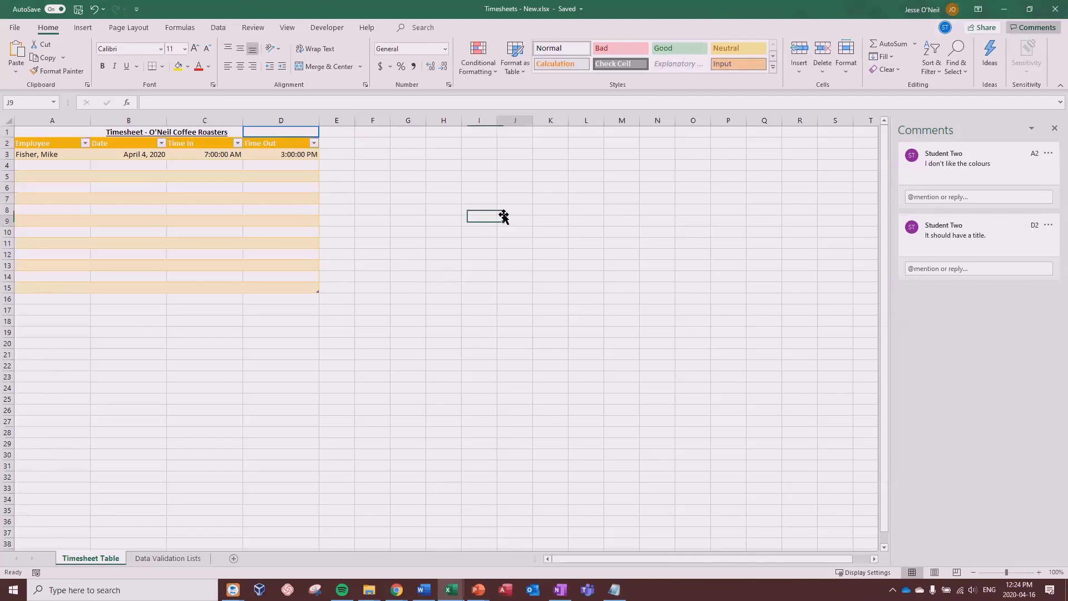
left_click(1053, 10)
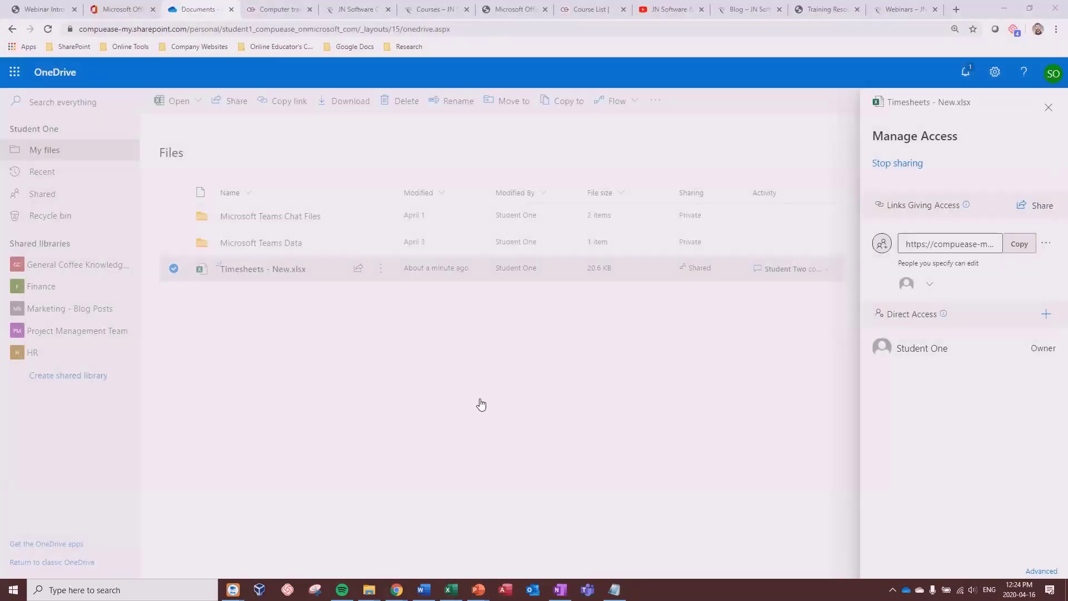
mouse_move(478, 590)
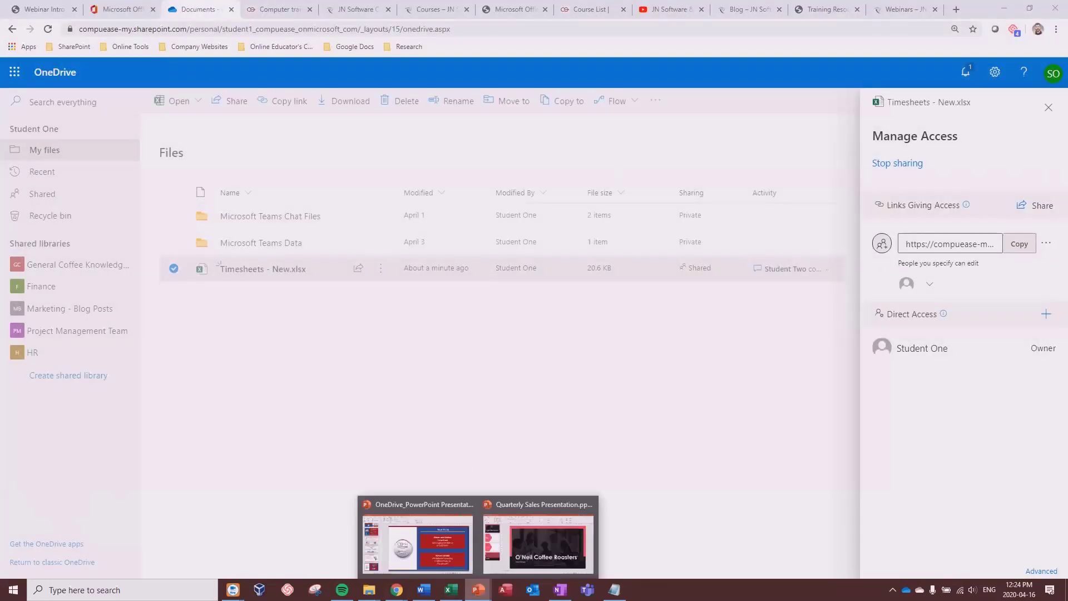
left_click(534, 537)
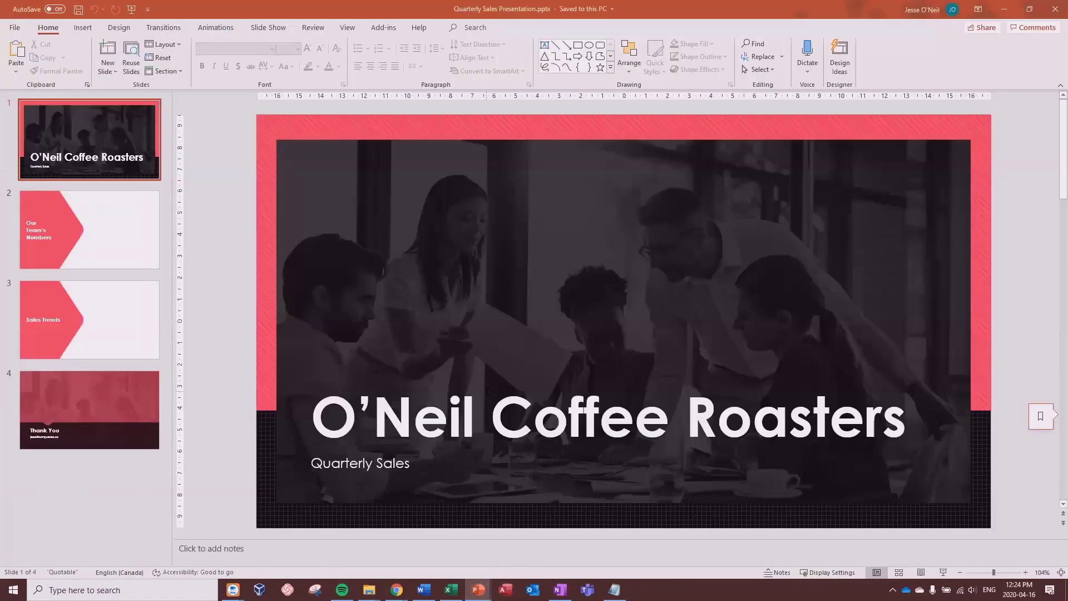
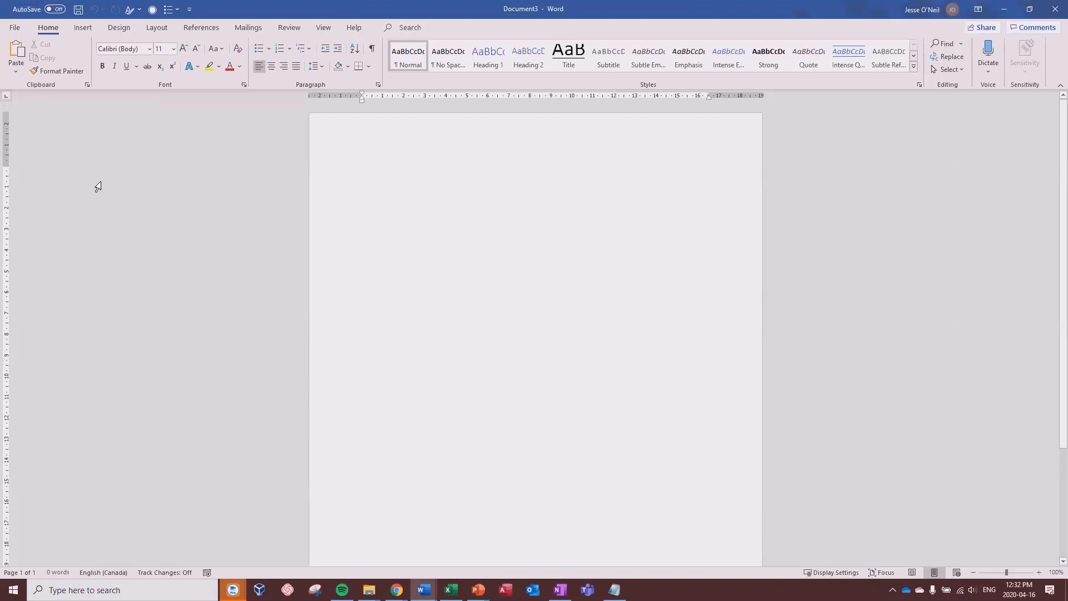
Step: Put the blank document in Outline view and paste in the marketing plan outline from the other program
left_click(323, 29)
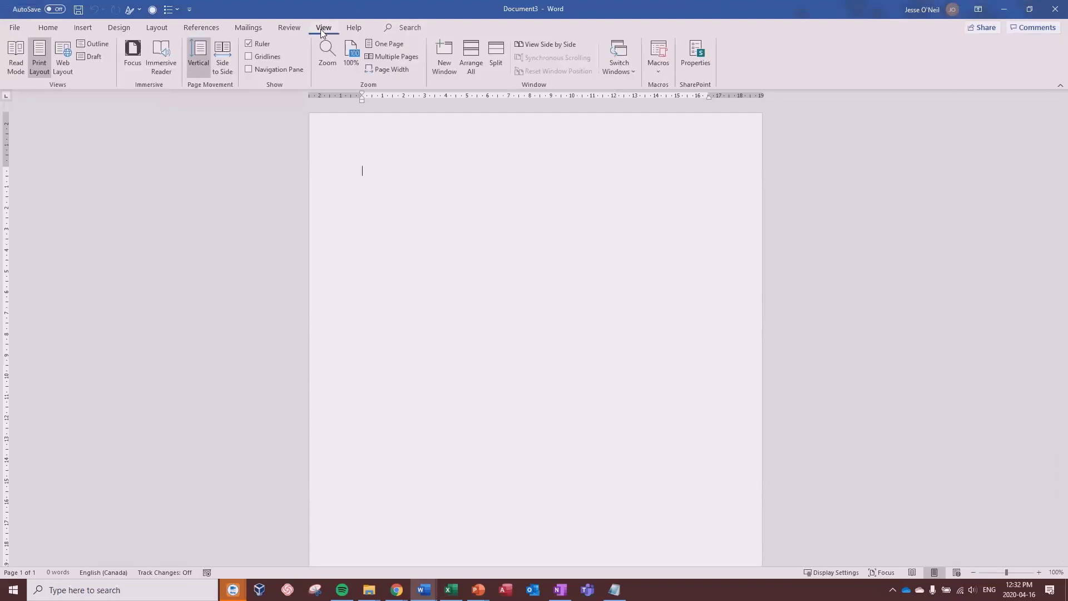
left_click(93, 43)
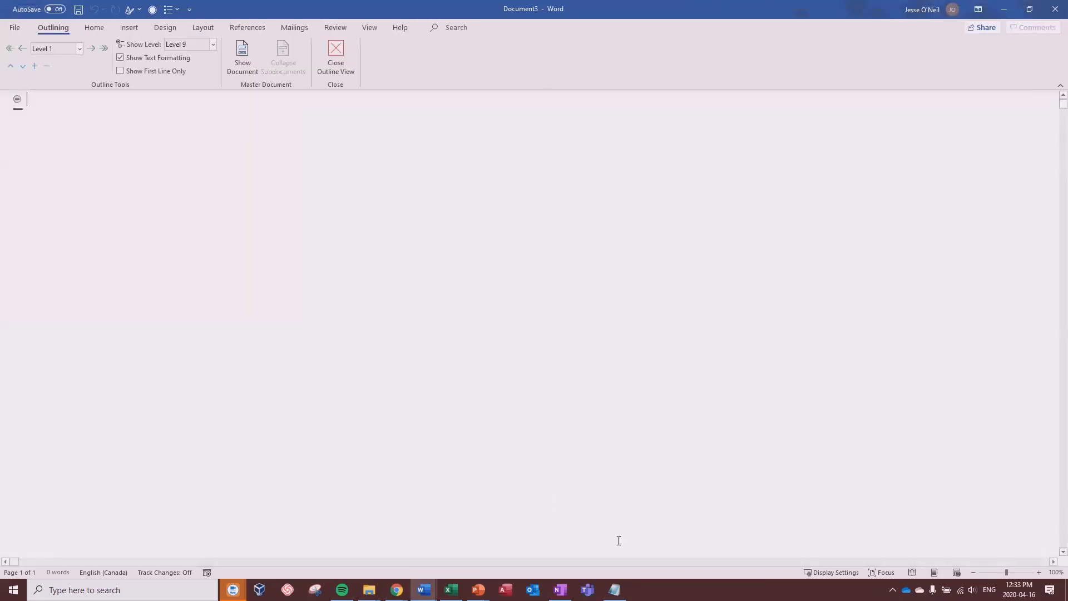
left_click(614, 590)
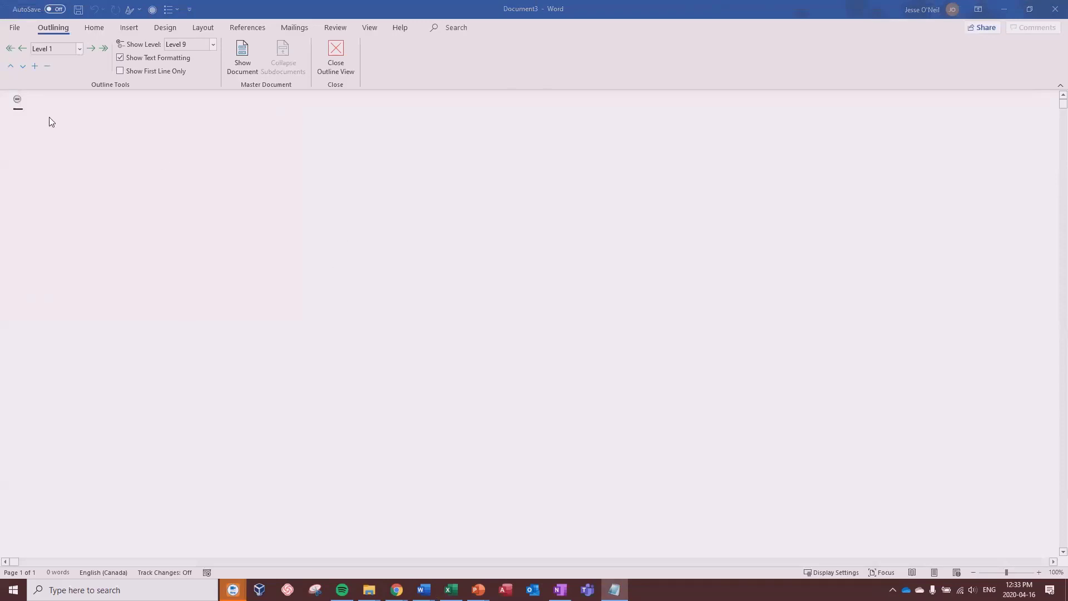
left_click(49, 102)
type("Market Analysis Introduction/Goals Competitive Analysis SWOT Analysis Target Market Buying Cycle Overview: Gender: Age: Other: Our Brand Unique Selling Proposition (USP) Brand Website Content Marketing Strategy SEO Measurement and KPIs Marketing Strategy and Tactics Marketing Strategy Sales Strategy Sales Forecast")
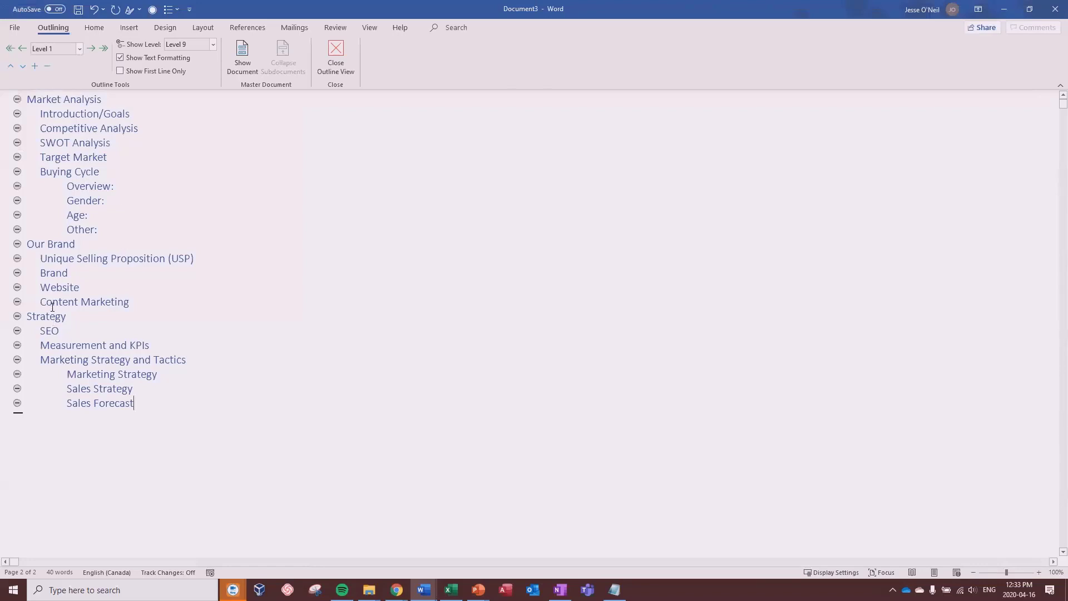
Step: Set Introduction/Goals through Buying Cycle to Level 2 under Market Analysis
double_click(34, 114)
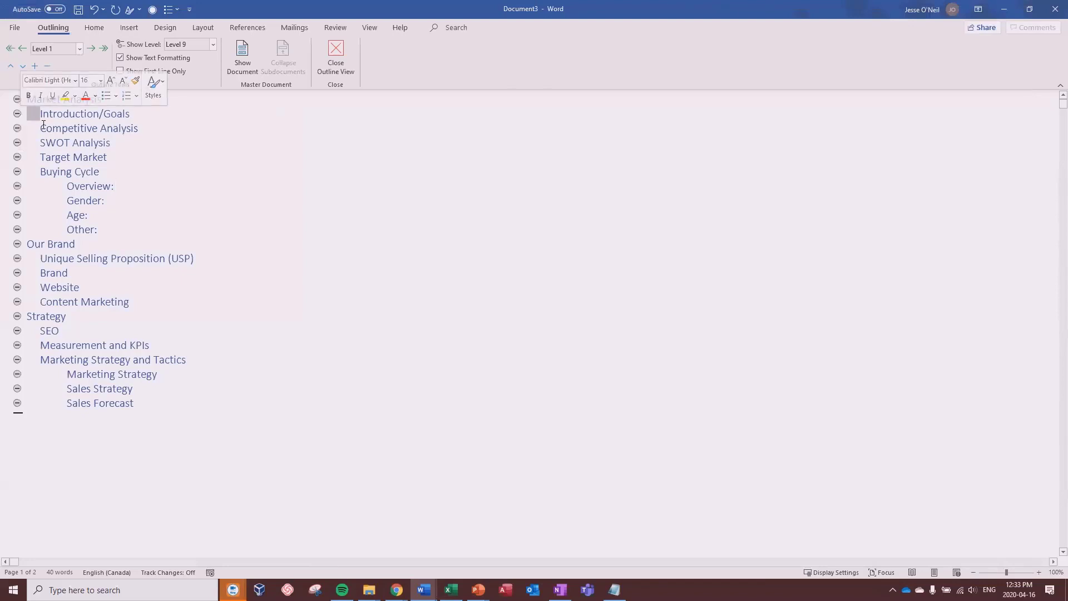
double_click(37, 128)
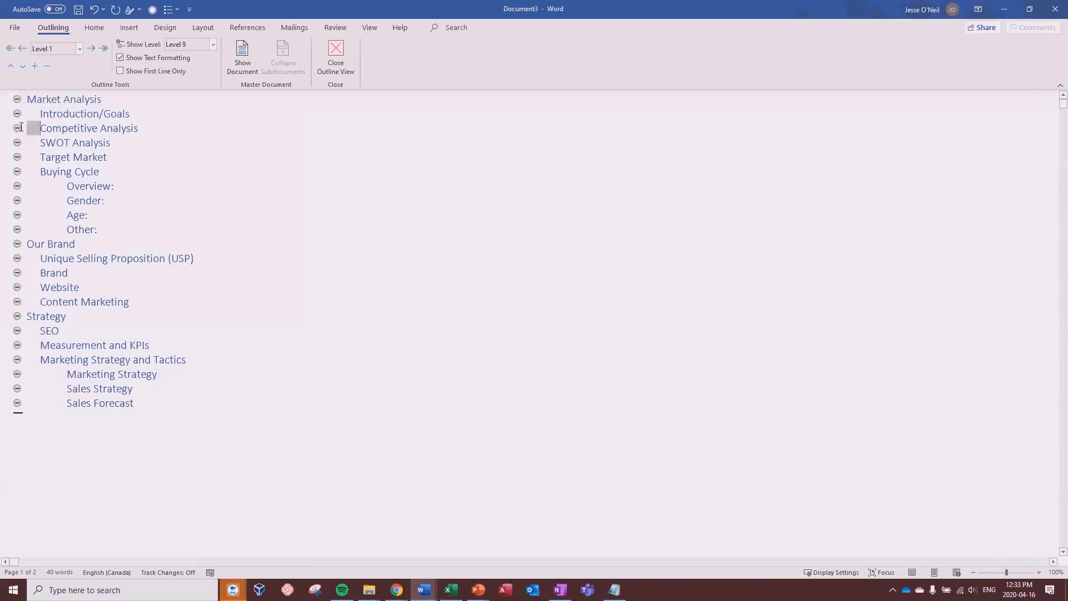
double_click(63, 186)
left_click(103, 190)
left_click(32, 114)
left_click_drag(32, 113, 107, 173)
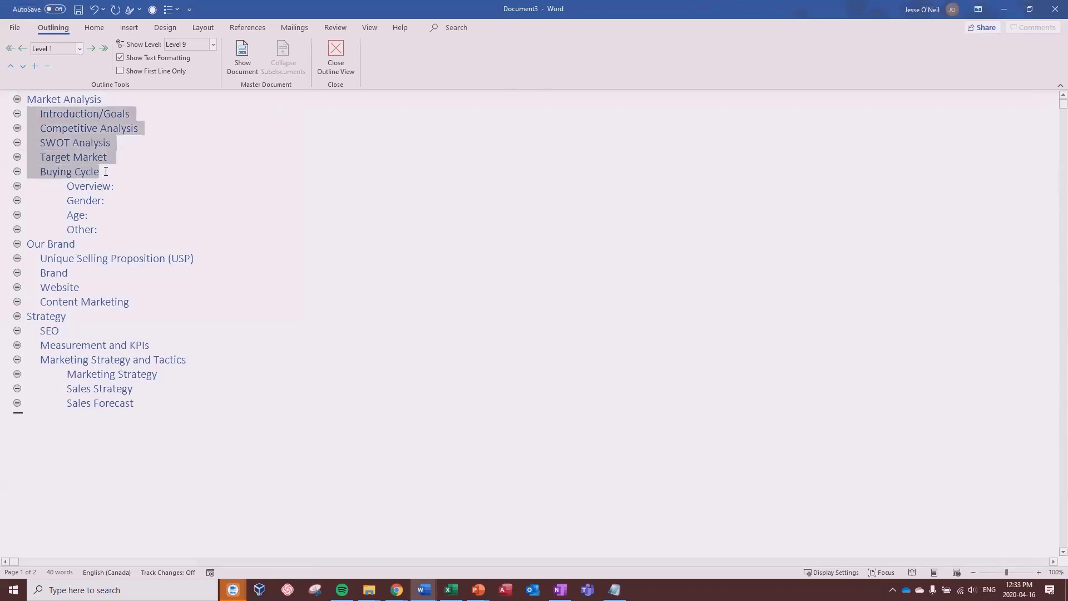
left_click(79, 49)
left_click(58, 73)
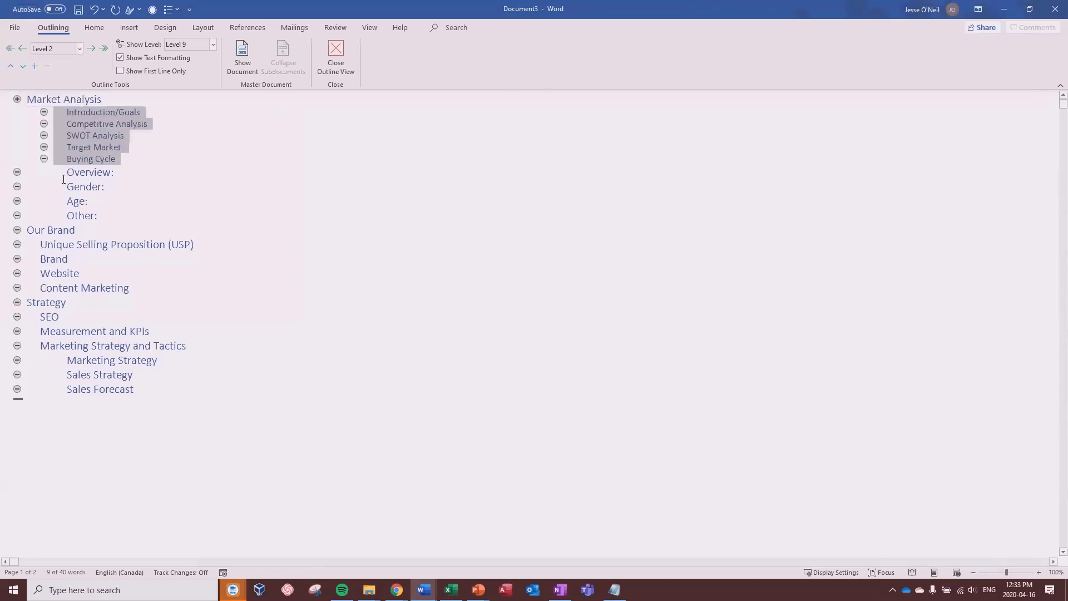
Step: Make Overview: through Other: Level 3, and Our Brand's subtopics USP through Content Marketing Level 2
double_click(42, 169)
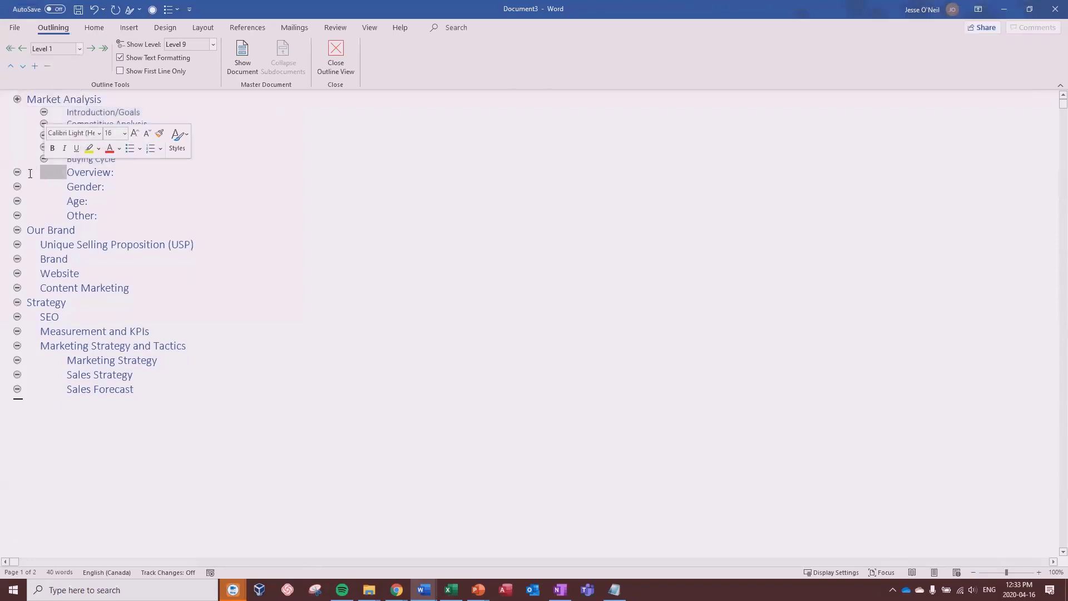
left_click_drag(30, 172, 100, 208)
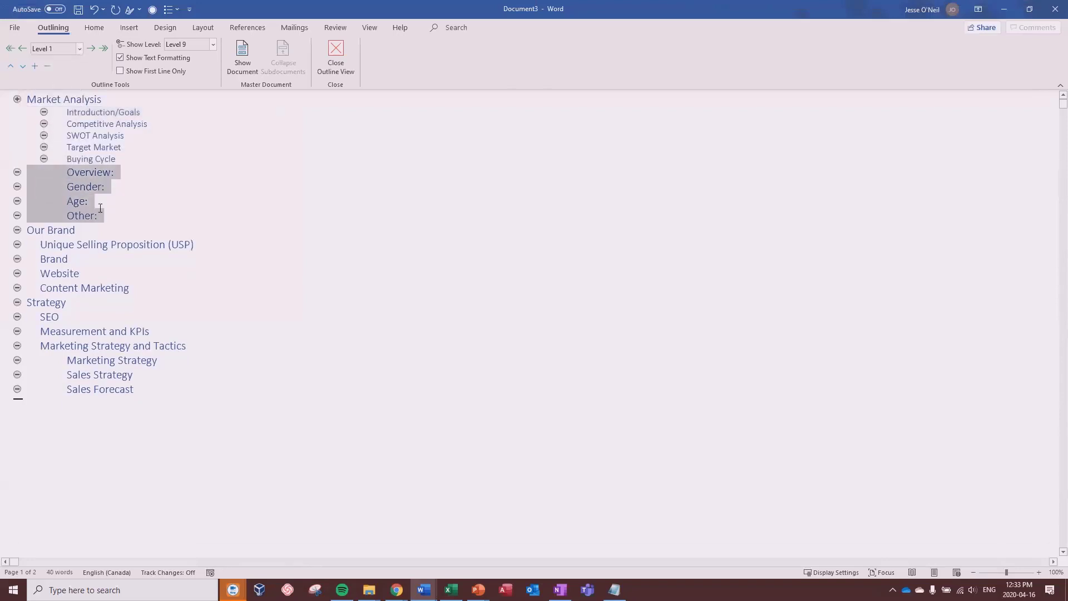
left_click(78, 49)
left_click(66, 88)
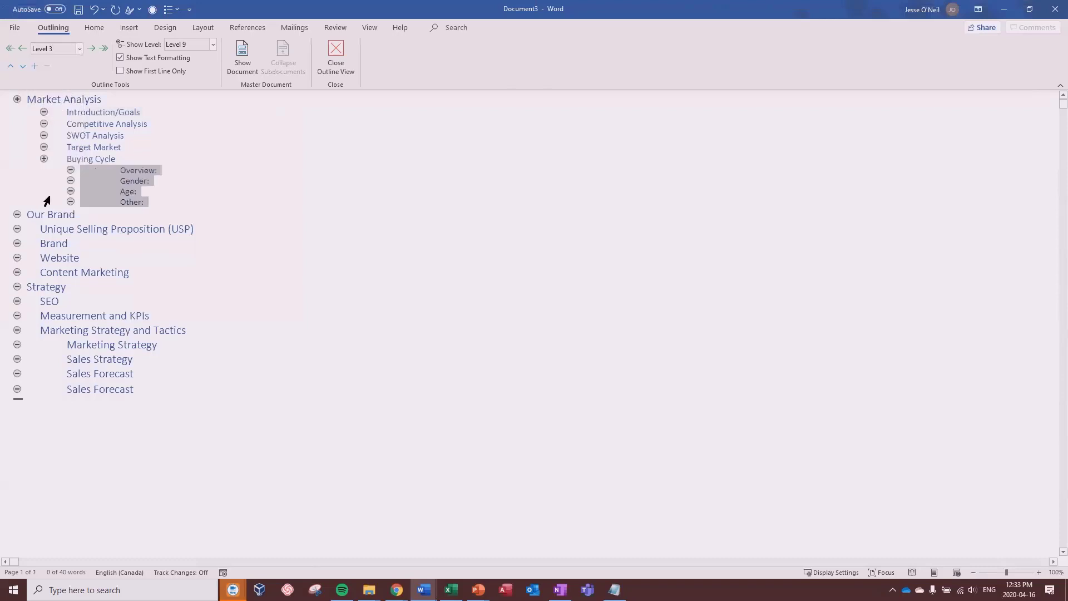
left_click_drag(38, 223, 153, 273)
left_click(78, 49)
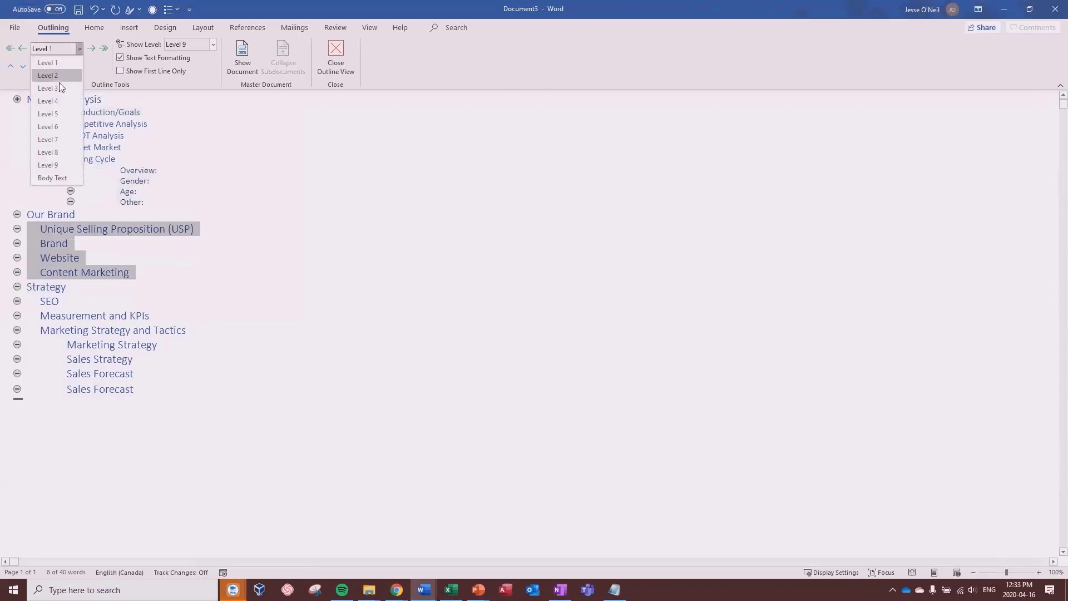
left_click(60, 76)
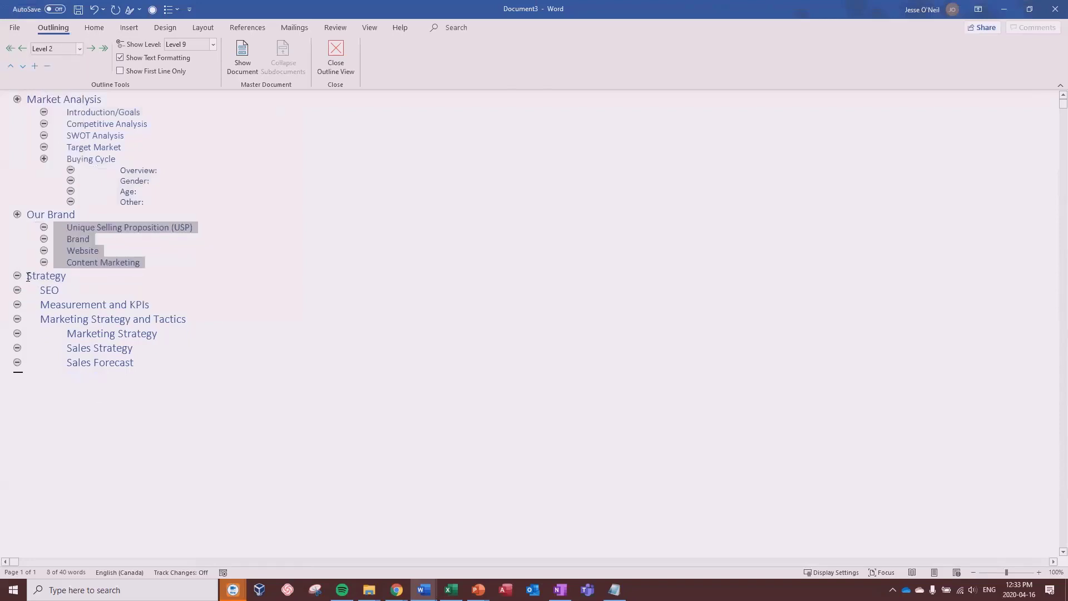
left_click(28, 277)
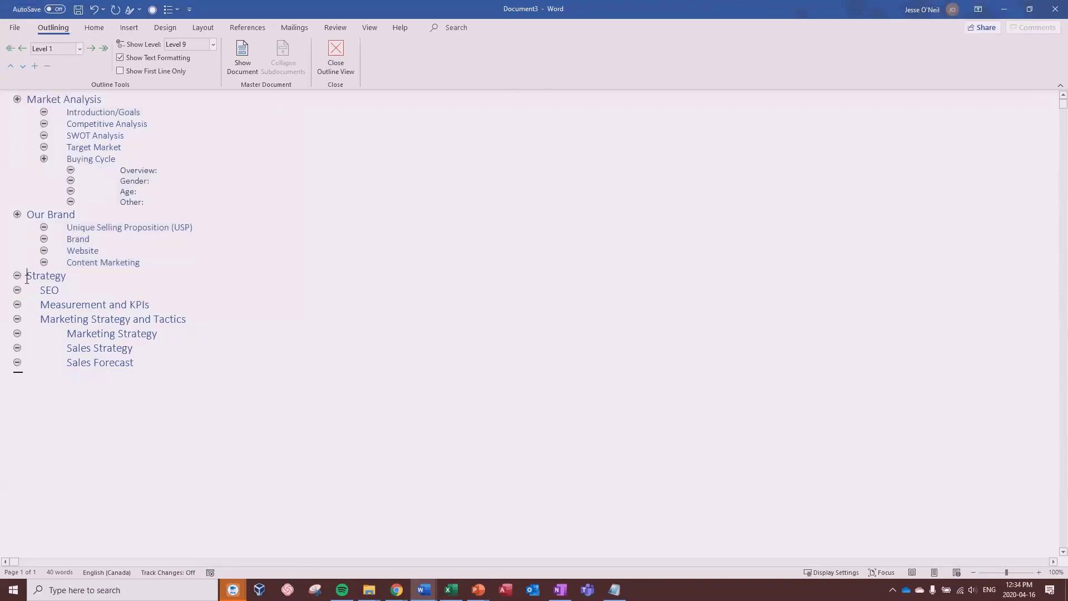
Step: Make the three Strategy subtopics Level 2 and Marketing Strategy, Sales Strategy, Sales Forecast Level 3
left_click_drag(28, 290, 189, 320)
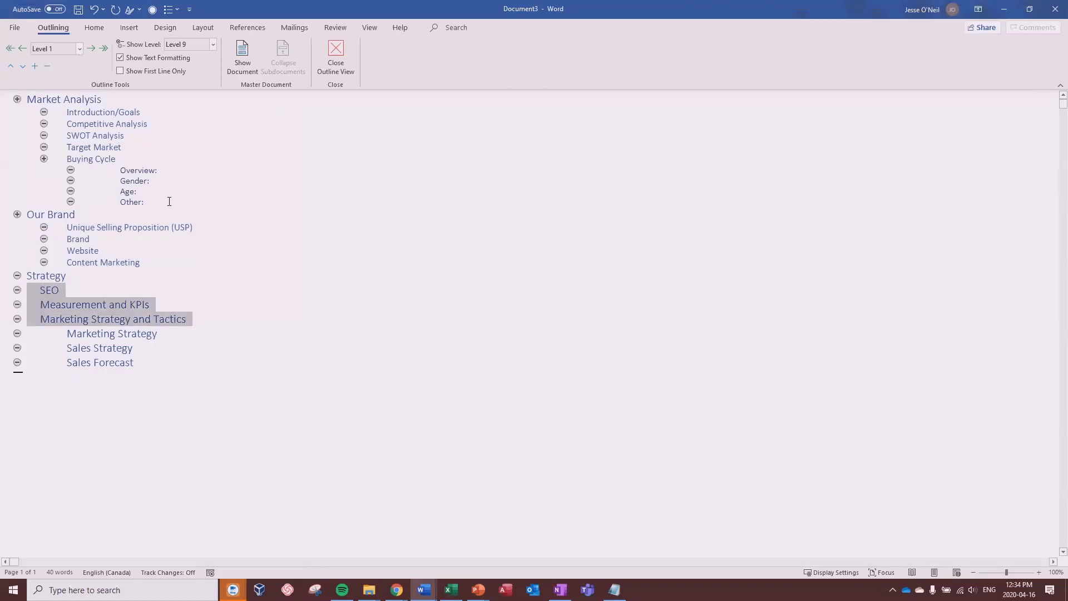
left_click(80, 49)
left_click(66, 78)
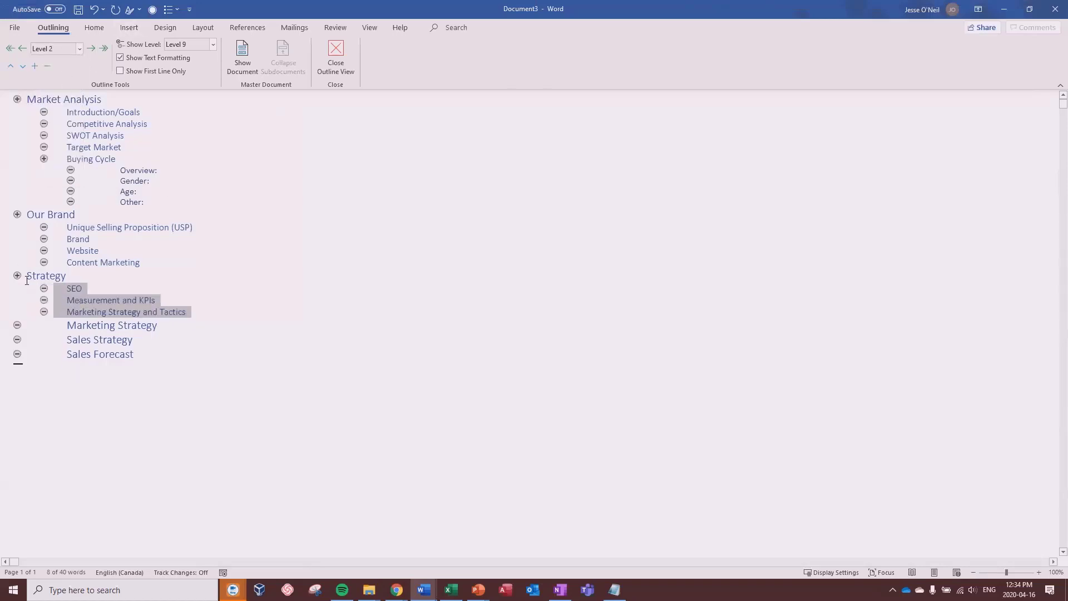
left_click_drag(29, 325, 140, 365)
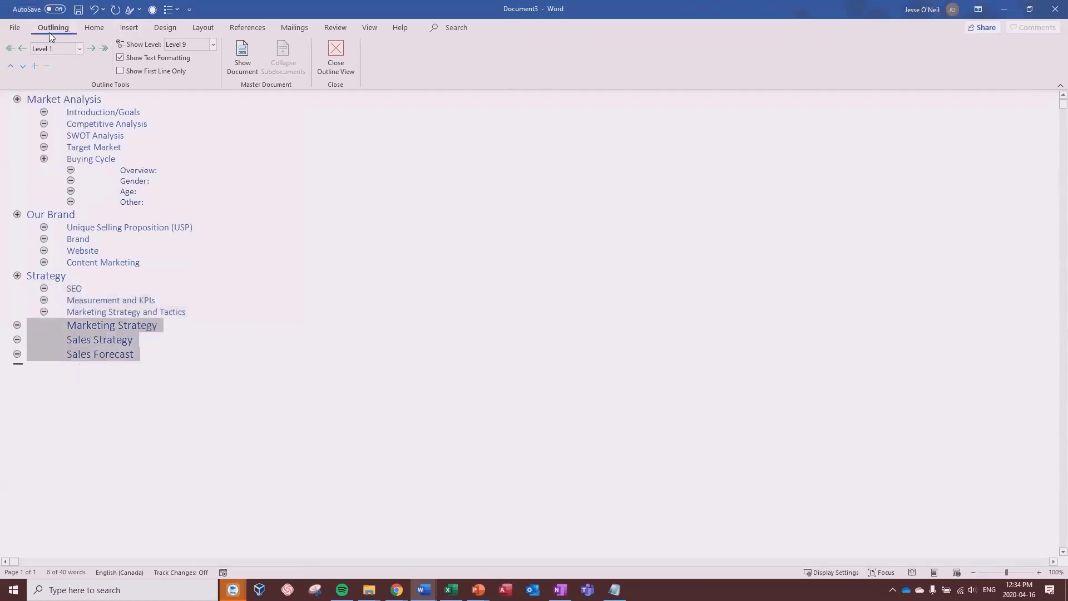
left_click(80, 49)
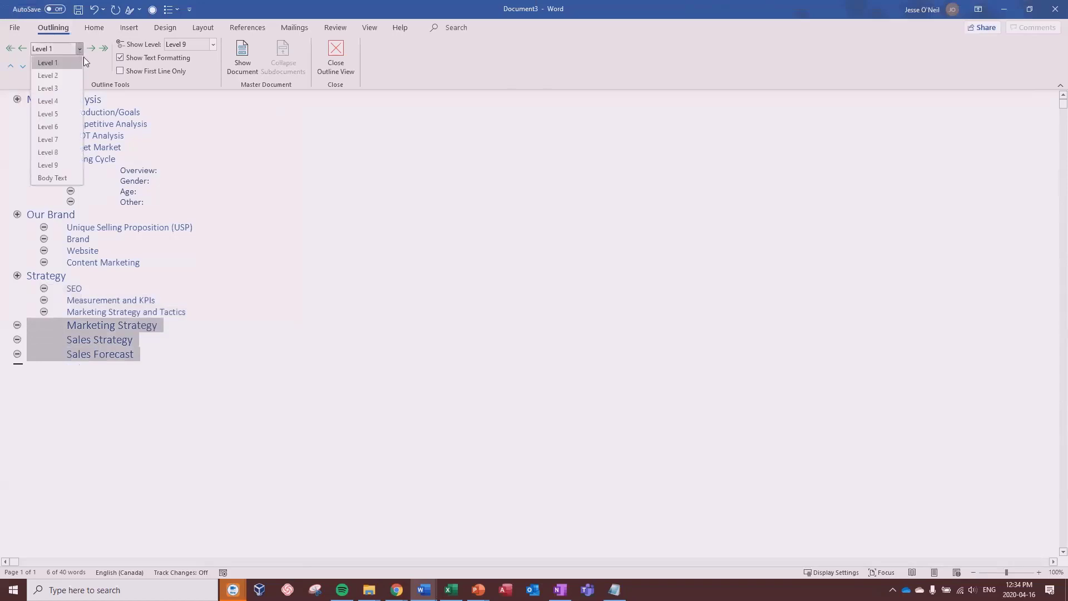
left_click(61, 88)
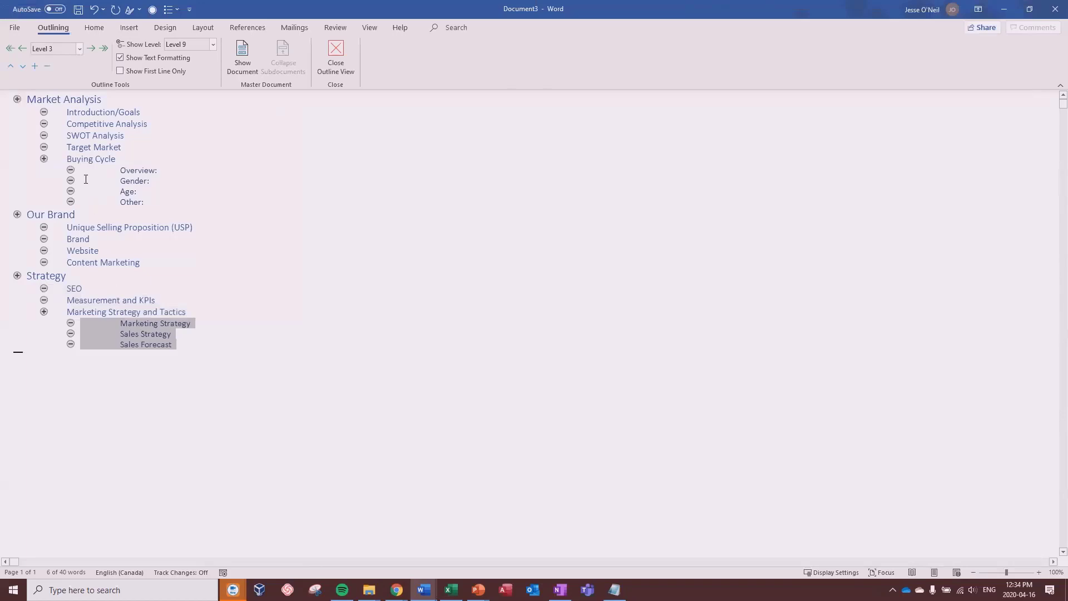
Step: Check the leftover tab spacing in front of Overview: and in the Website line
left_click(70, 169)
left_click(82, 171)
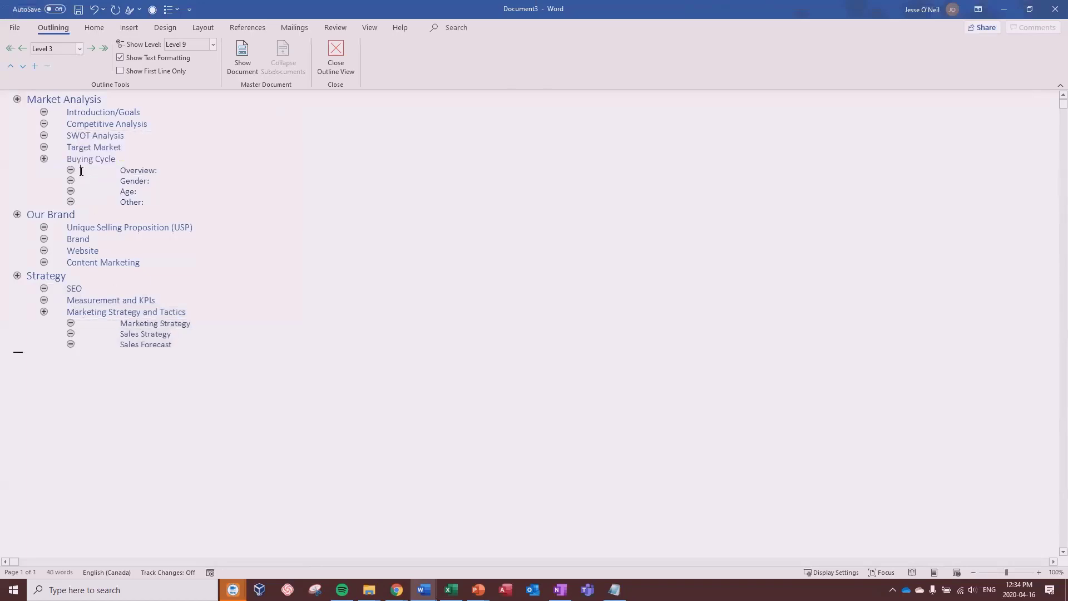
left_click_drag(81, 171, 121, 170)
left_click(240, 251)
Step: Replace every ^t tab character with nothing, removing all 26 tabs, and close the Navigation pane
key("ctrl+f")
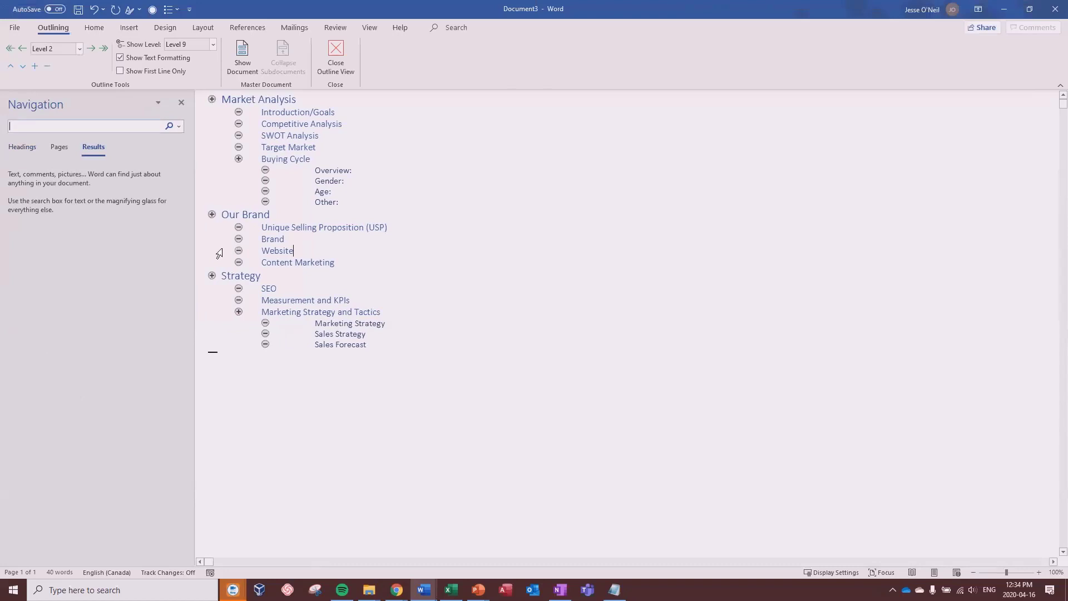
left_click(178, 127)
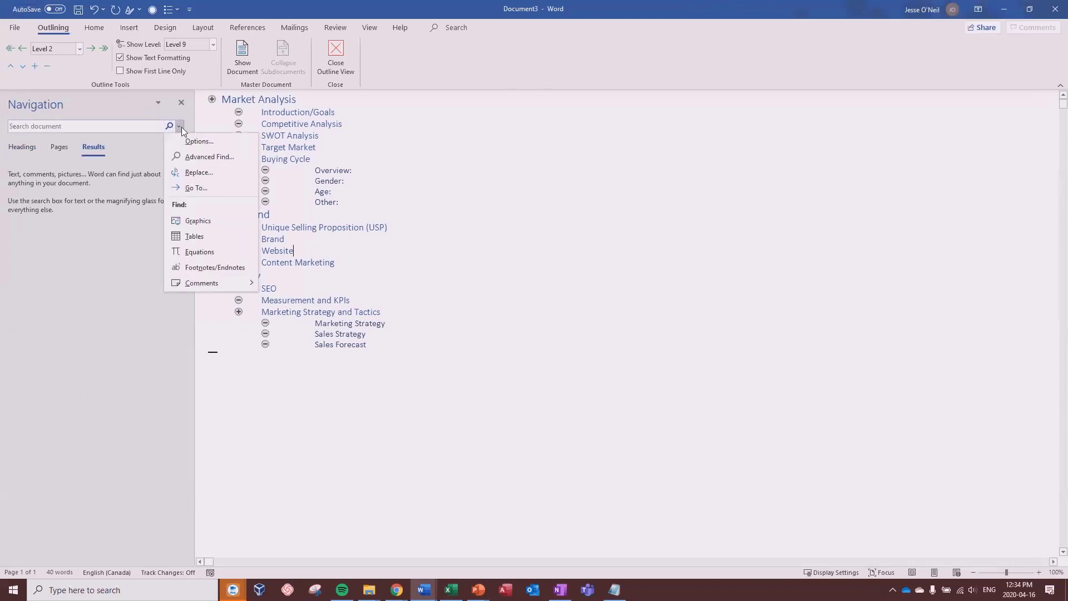
left_click(206, 174)
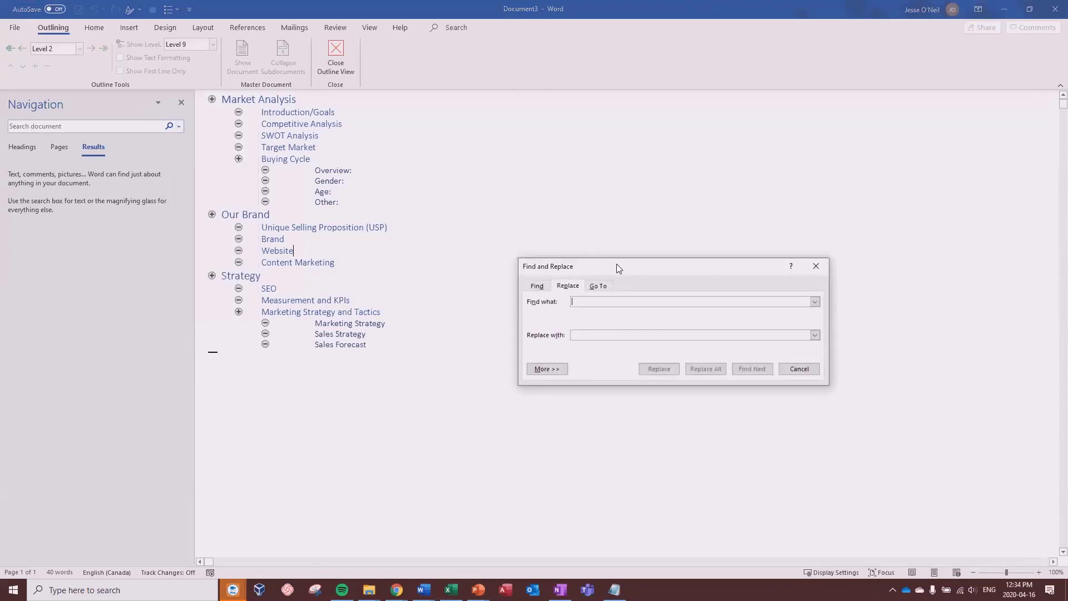
left_click_drag(615, 263, 560, 154)
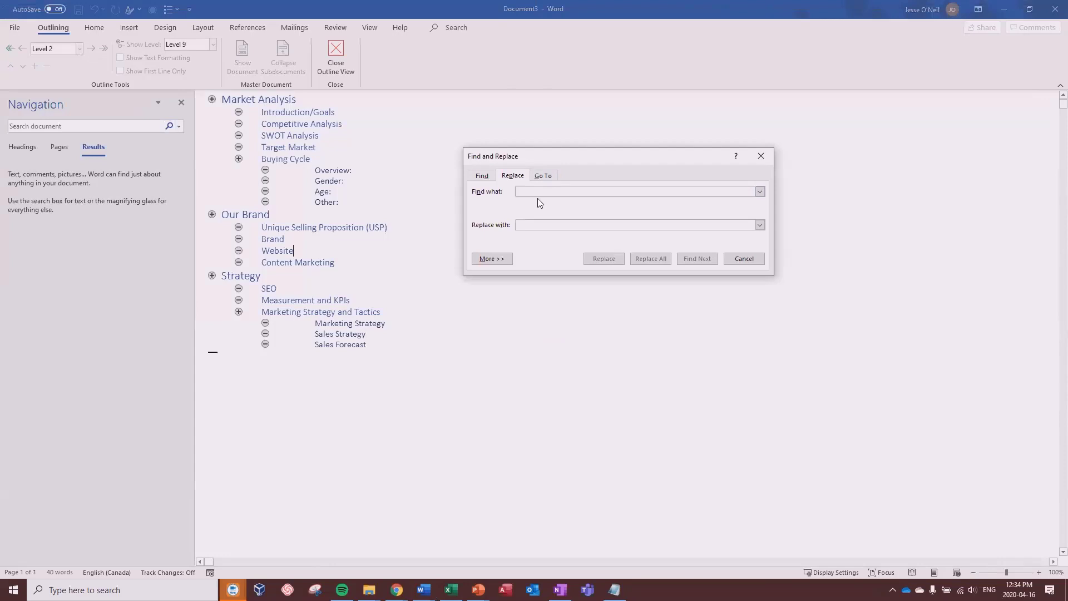
type("^t")
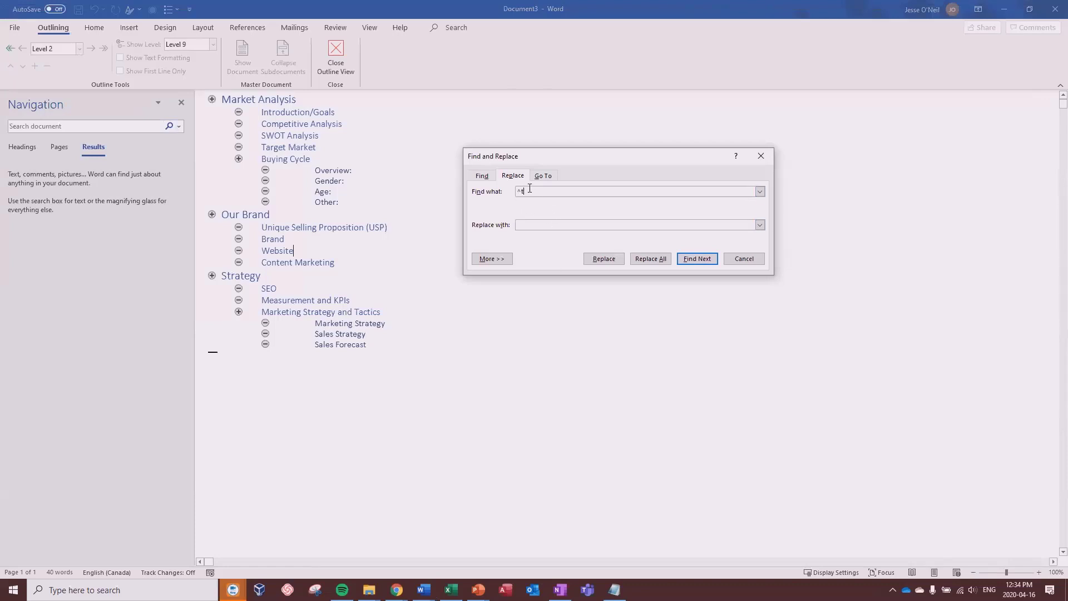
left_click(530, 224)
left_click(514, 225)
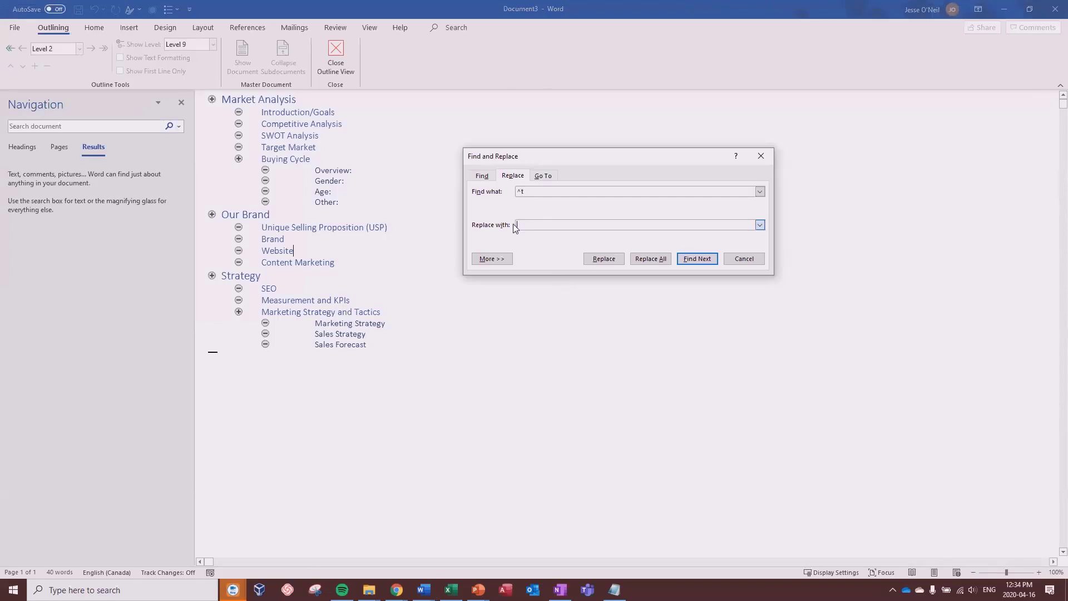
left_click(656, 259)
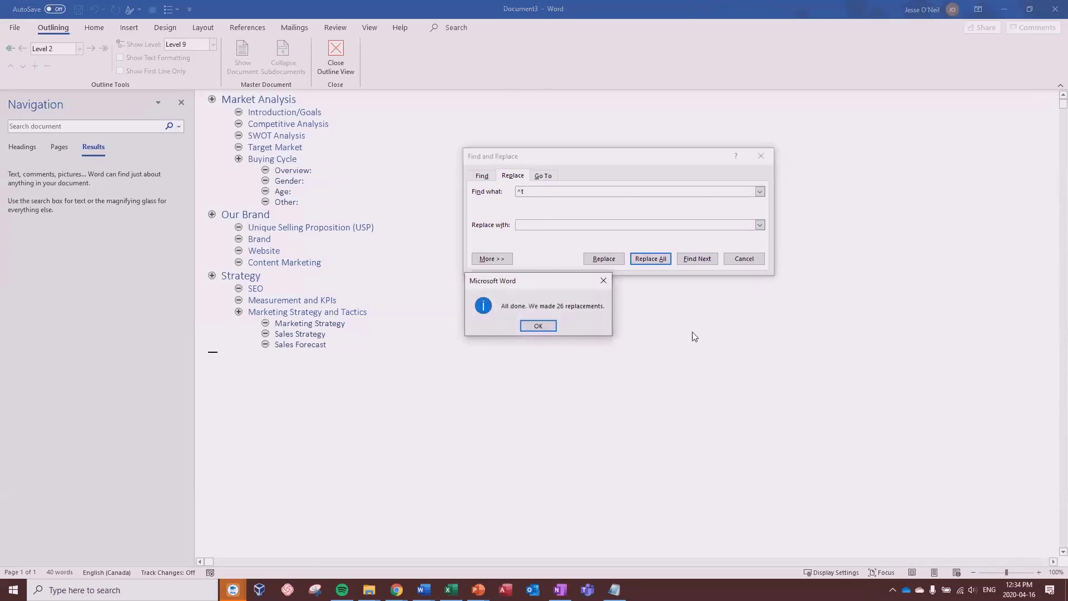
left_click(535, 331)
left_click(745, 259)
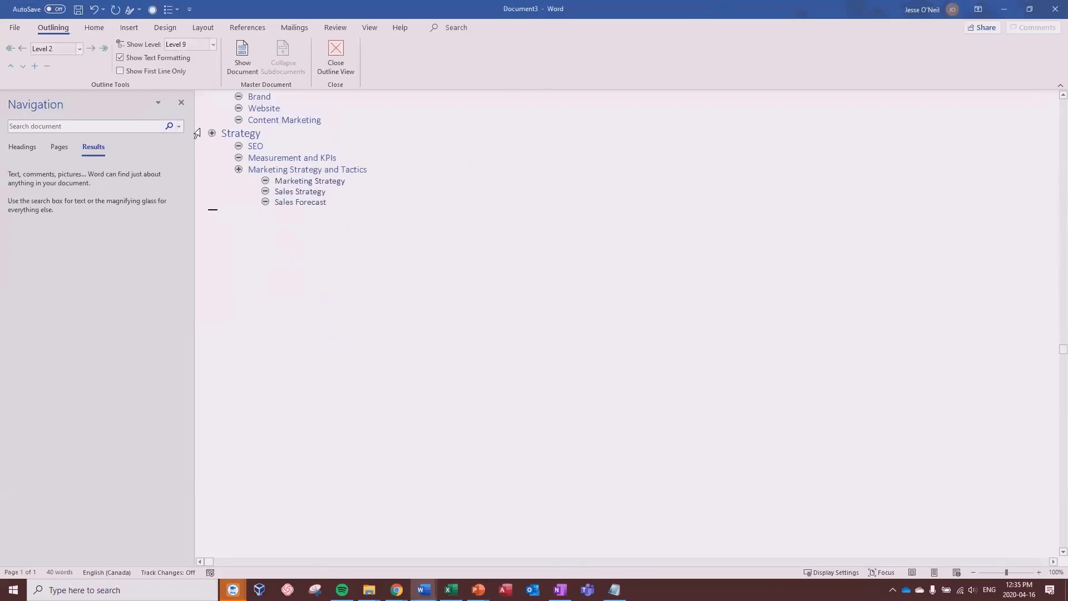
left_click(181, 104)
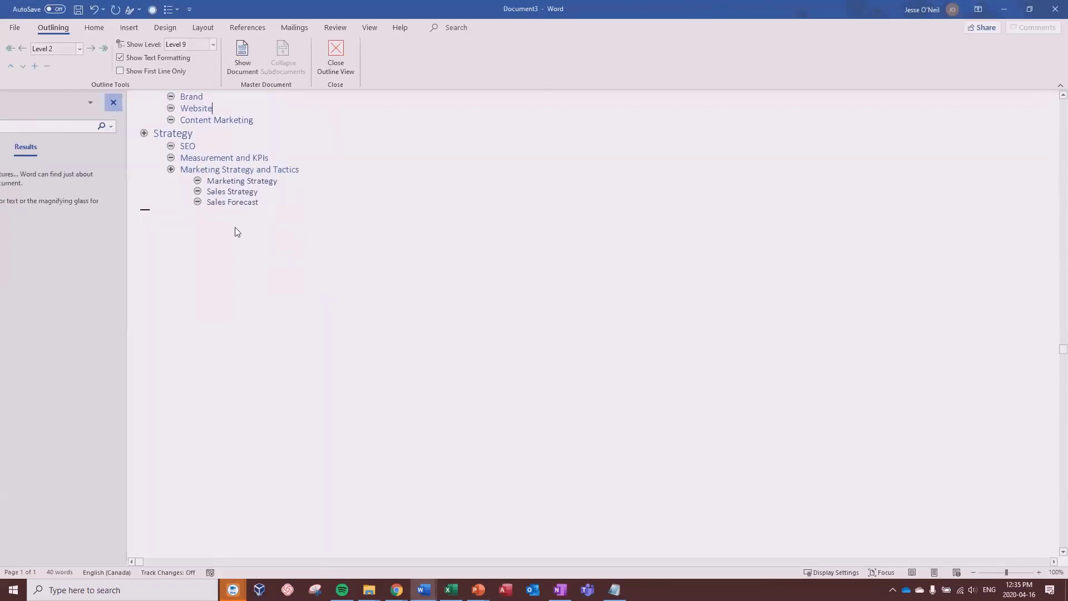
scroll(222, 329, "up", 5)
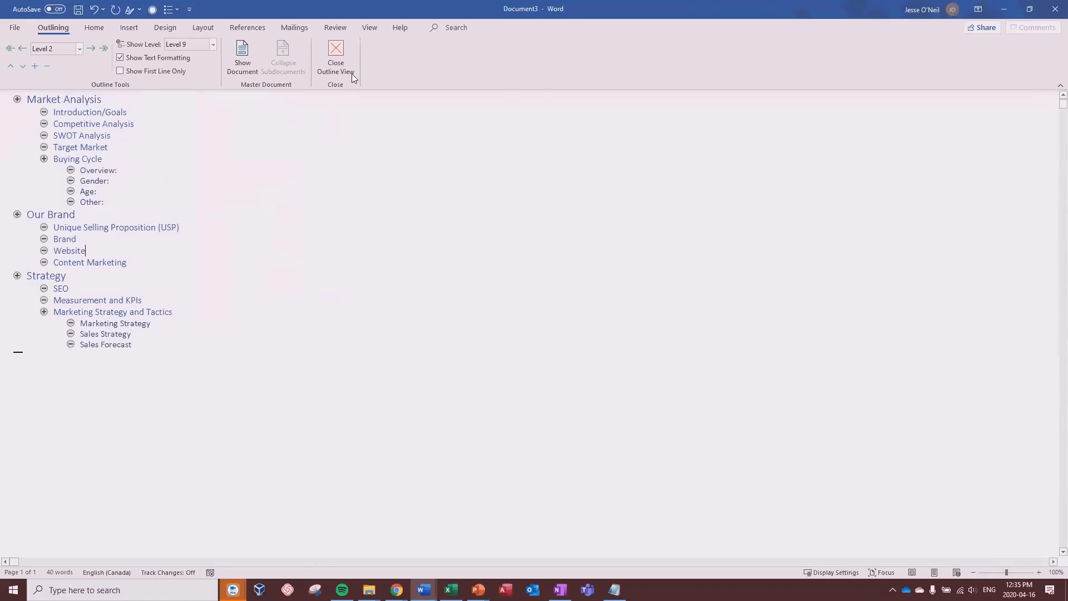
left_click(343, 58)
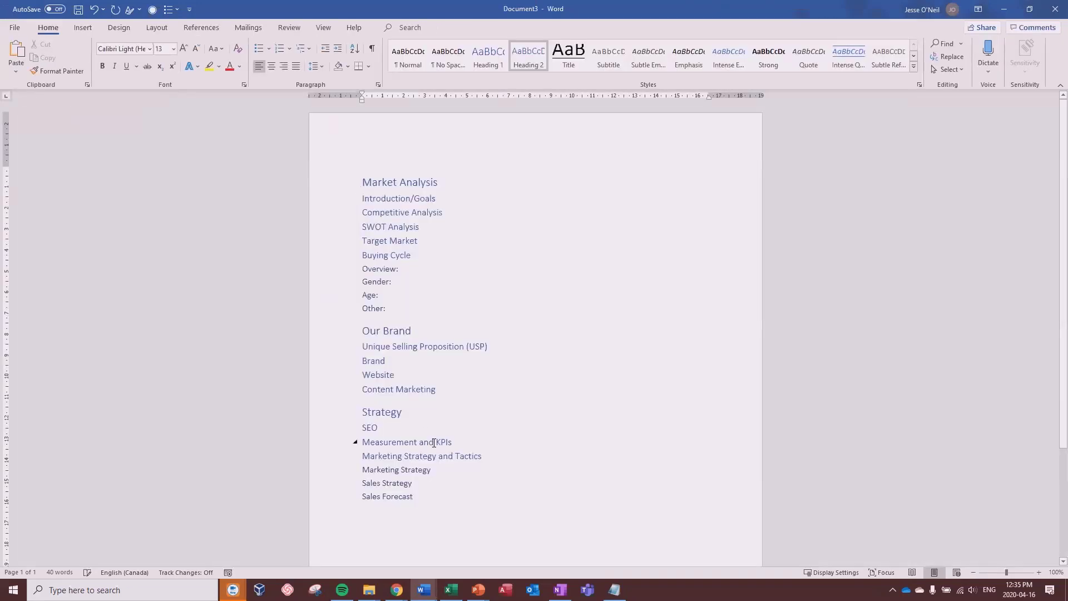
left_click(382, 182)
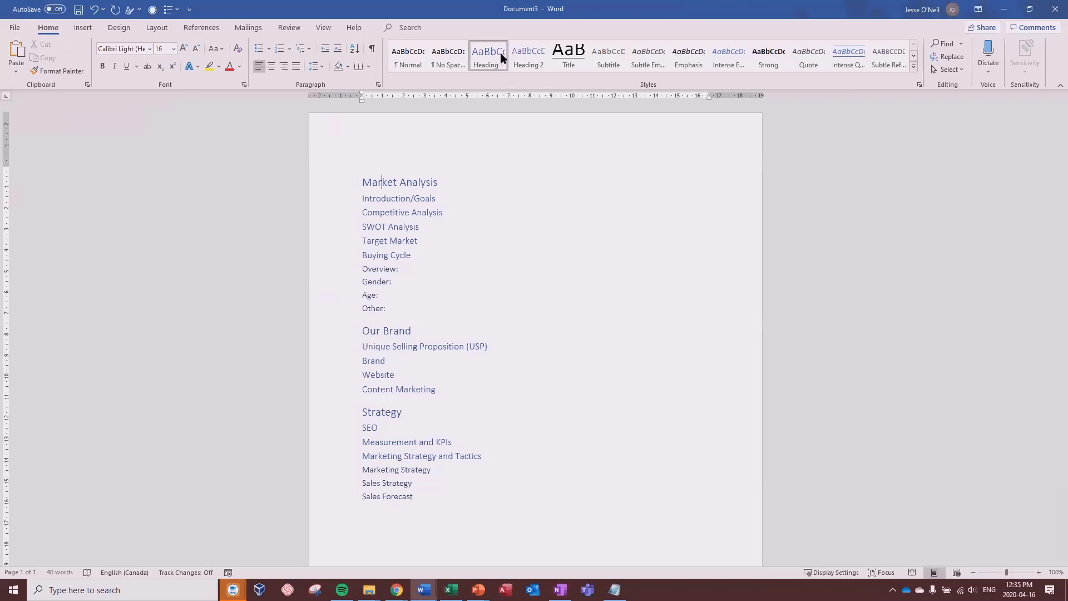
left_click(388, 227)
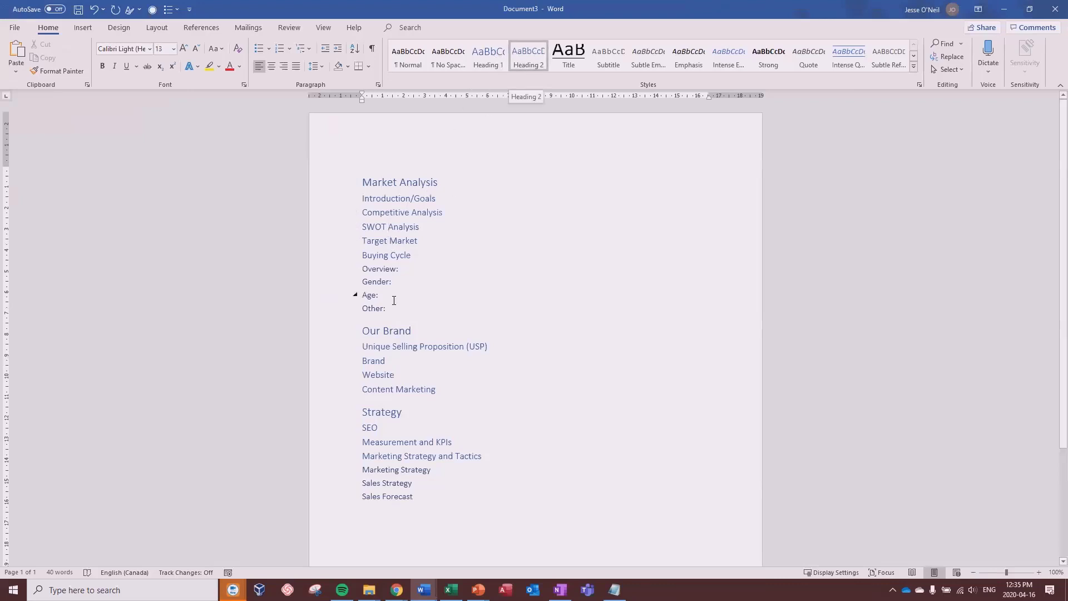
left_click(376, 270)
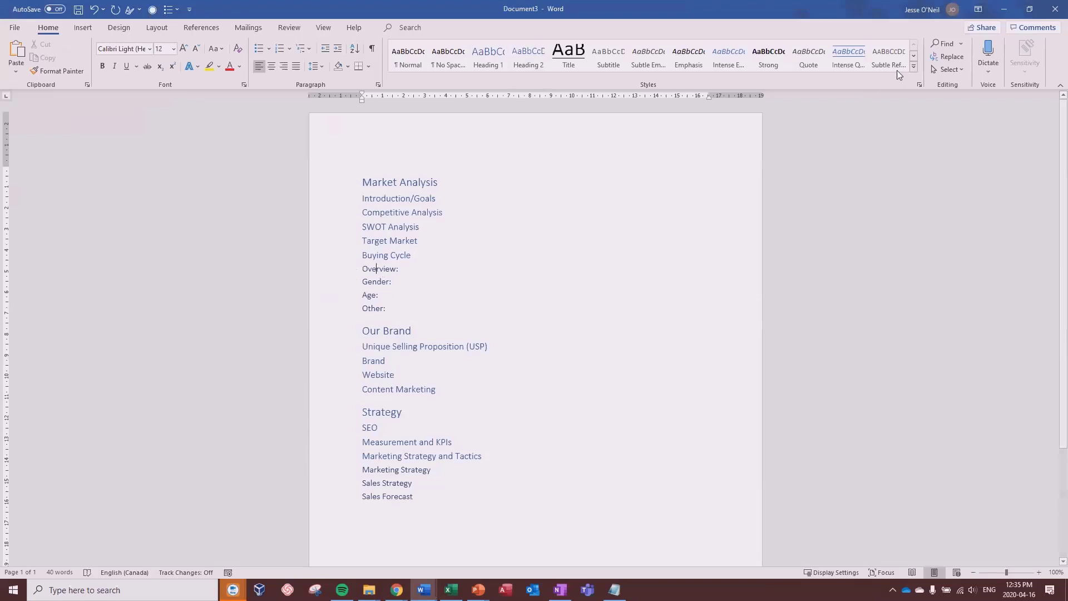
left_click(914, 66)
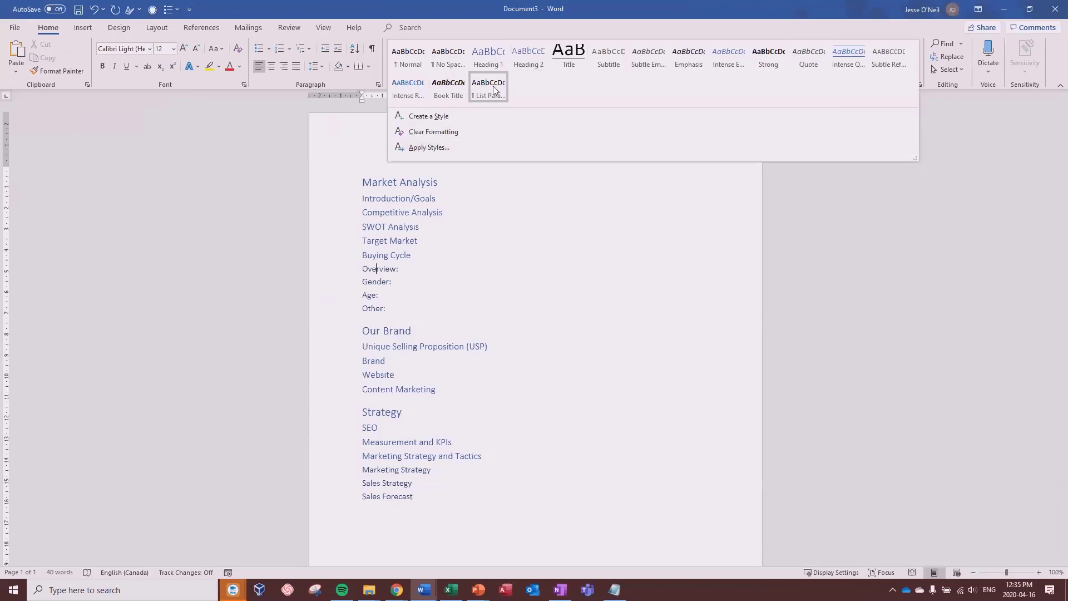
left_click(617, 267)
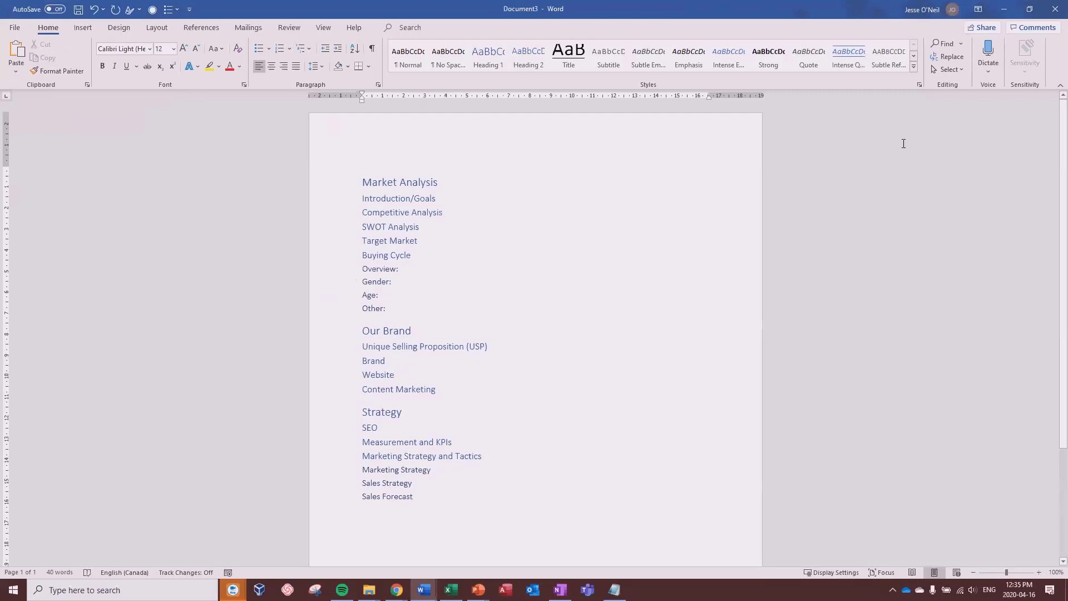
left_click(919, 84)
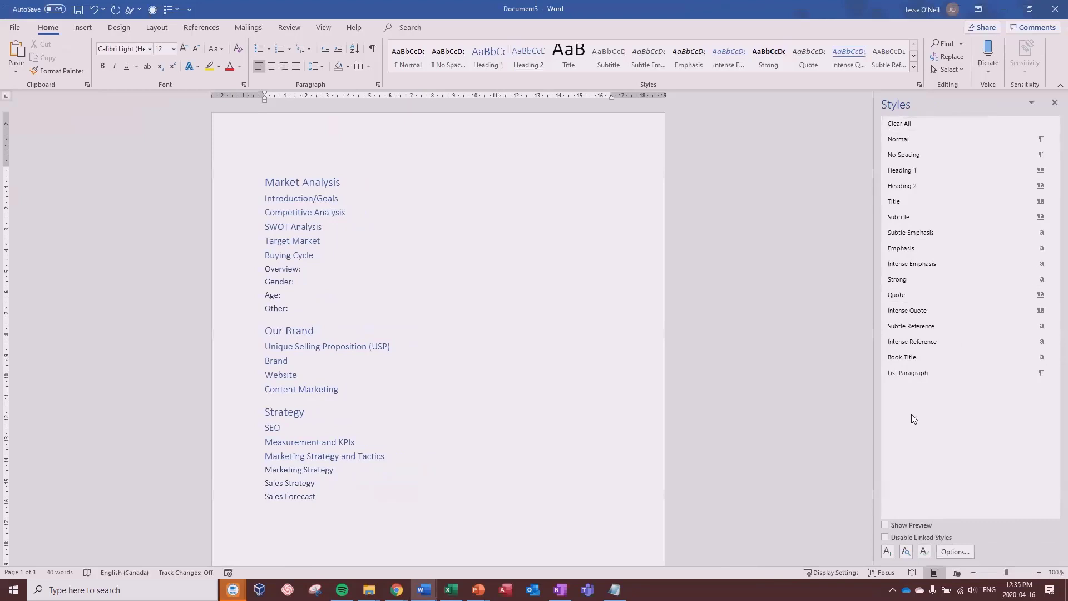
left_click(1055, 102)
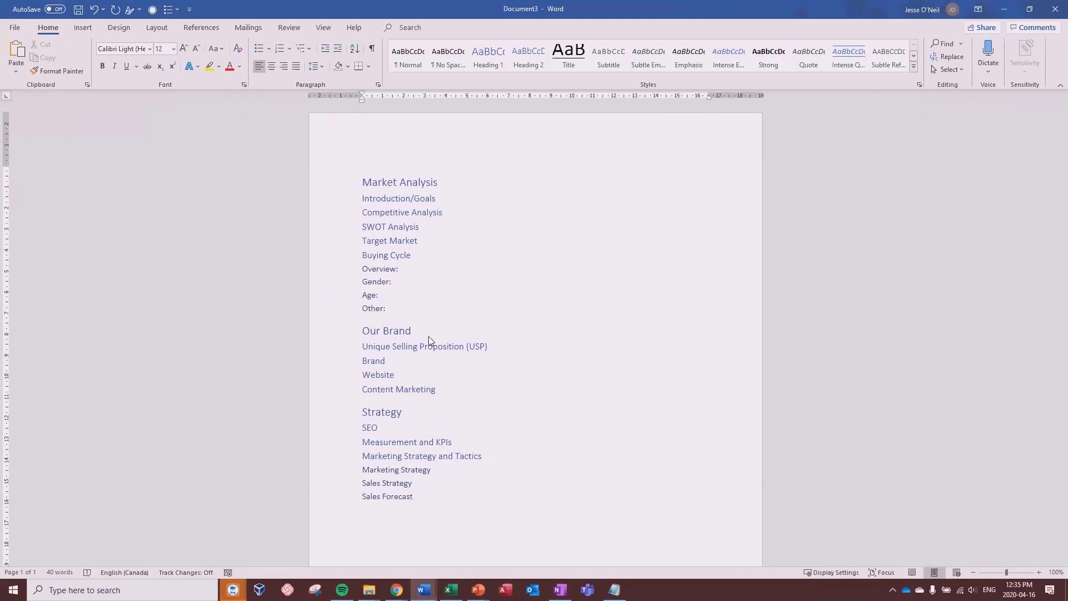
left_click(417, 227)
Step: Save the document to OneDrive - Compuease as 'Marketing Plan - Draft'
left_click(13, 26)
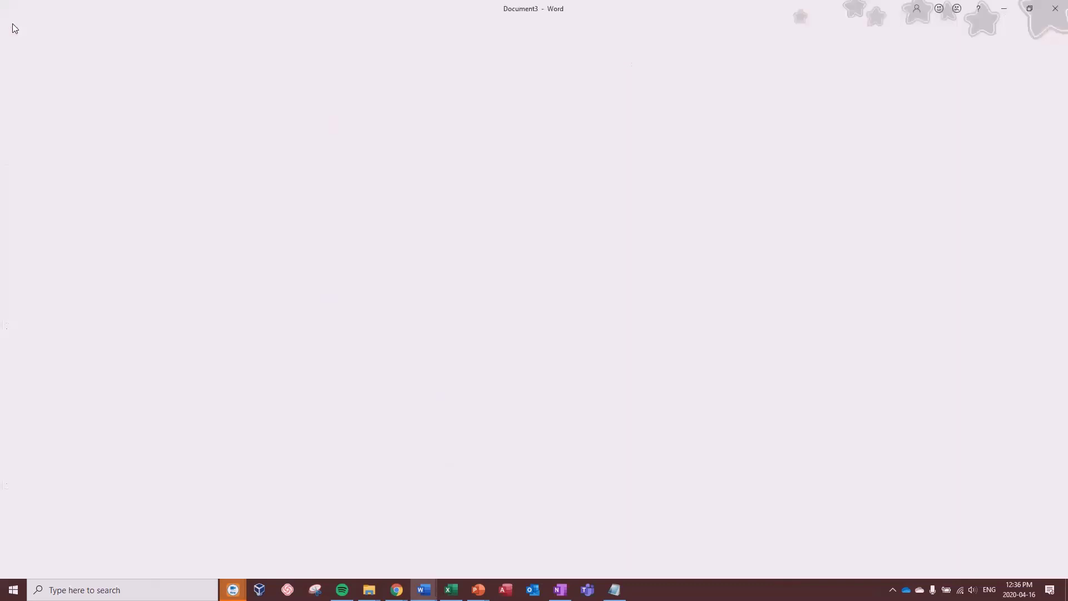
left_click(34, 176)
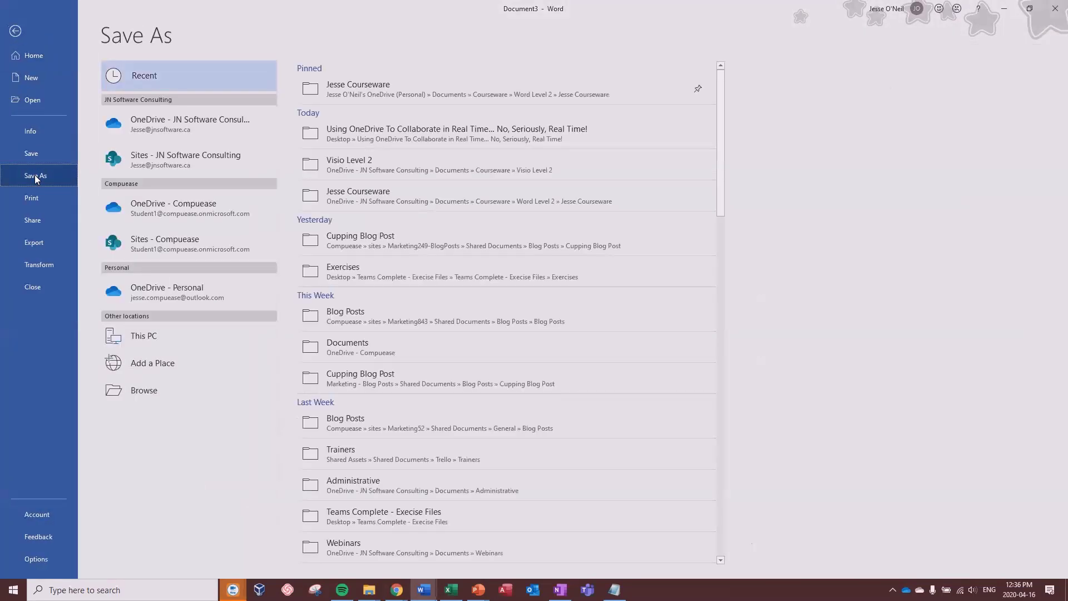
left_click(164, 216)
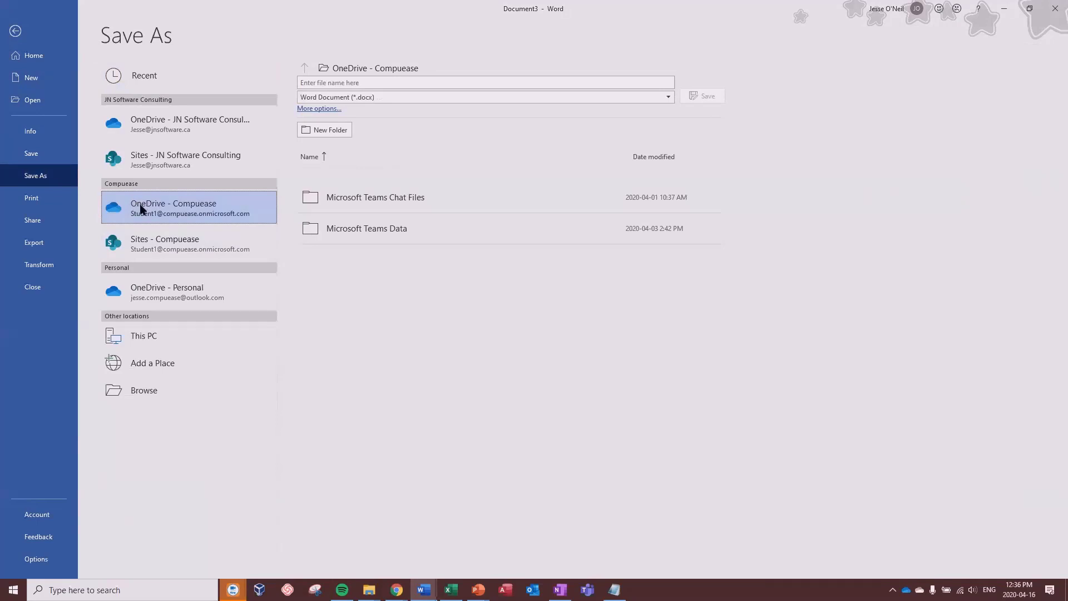
left_click(366, 79)
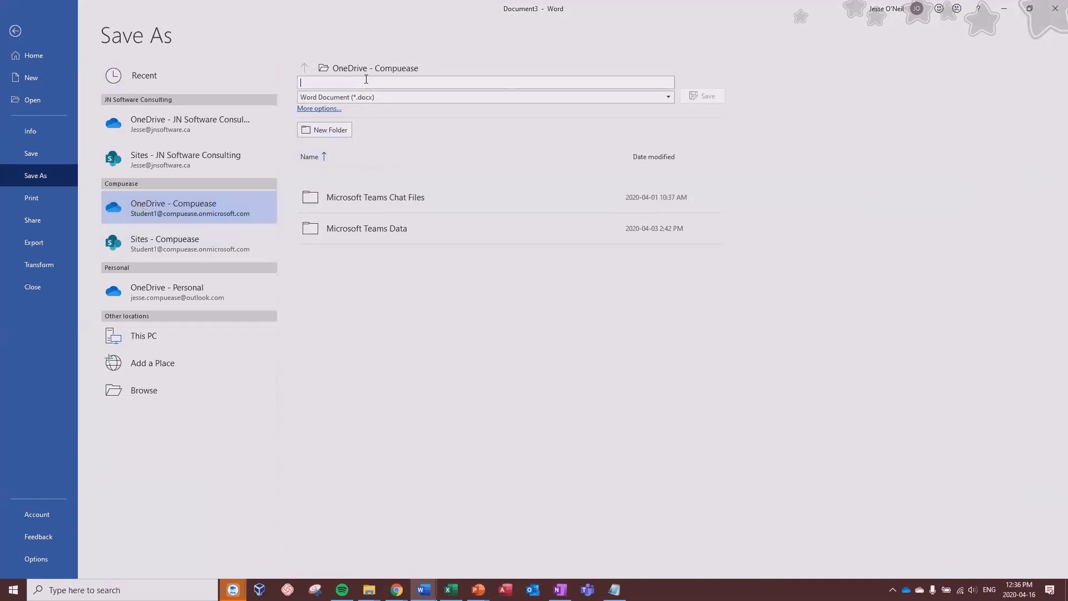
type("Marketing PLan - Draft")
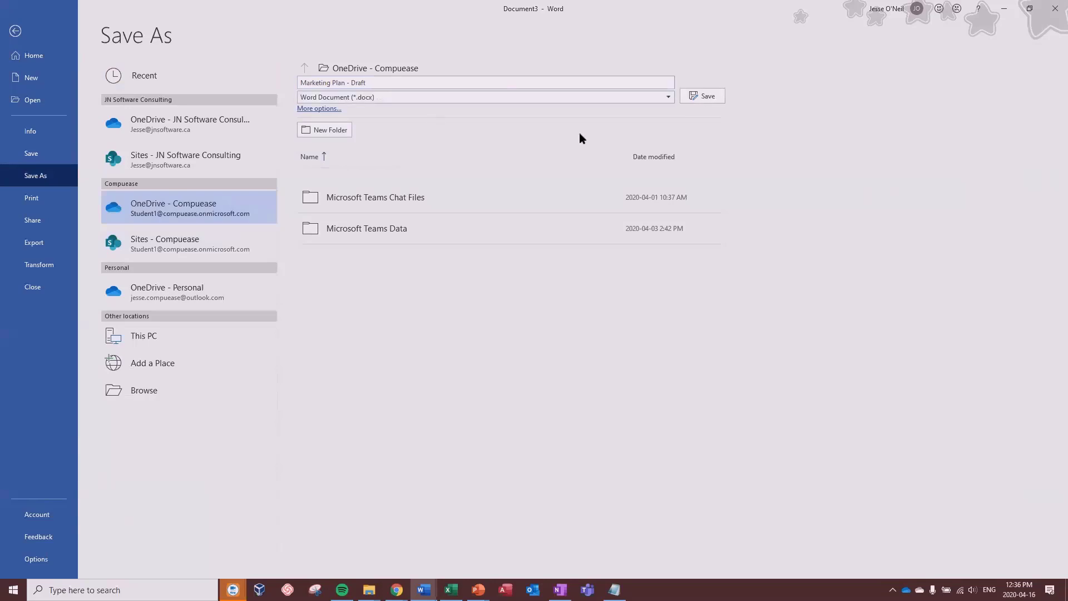
left_click(699, 97)
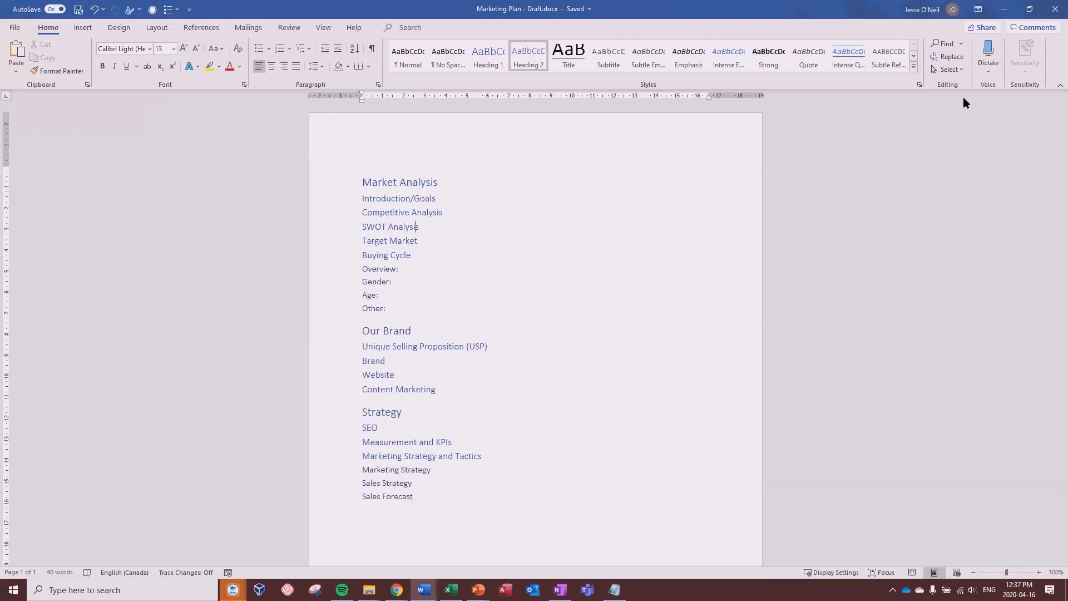
Step: Share the draft with its link kept as Anyone with the link can edit, no expiration date
left_click(978, 29)
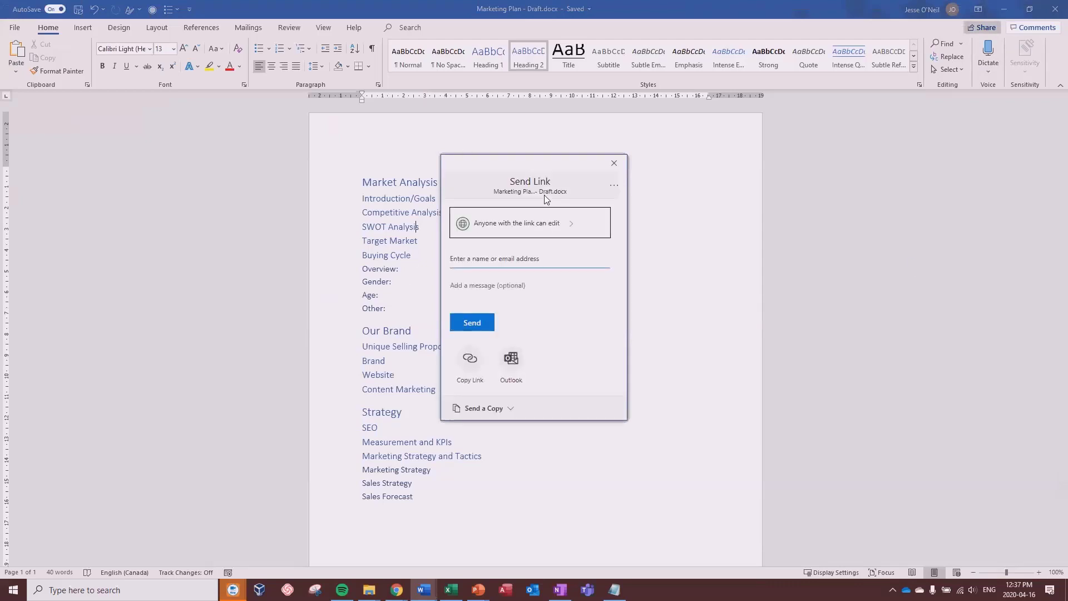
left_click(563, 222)
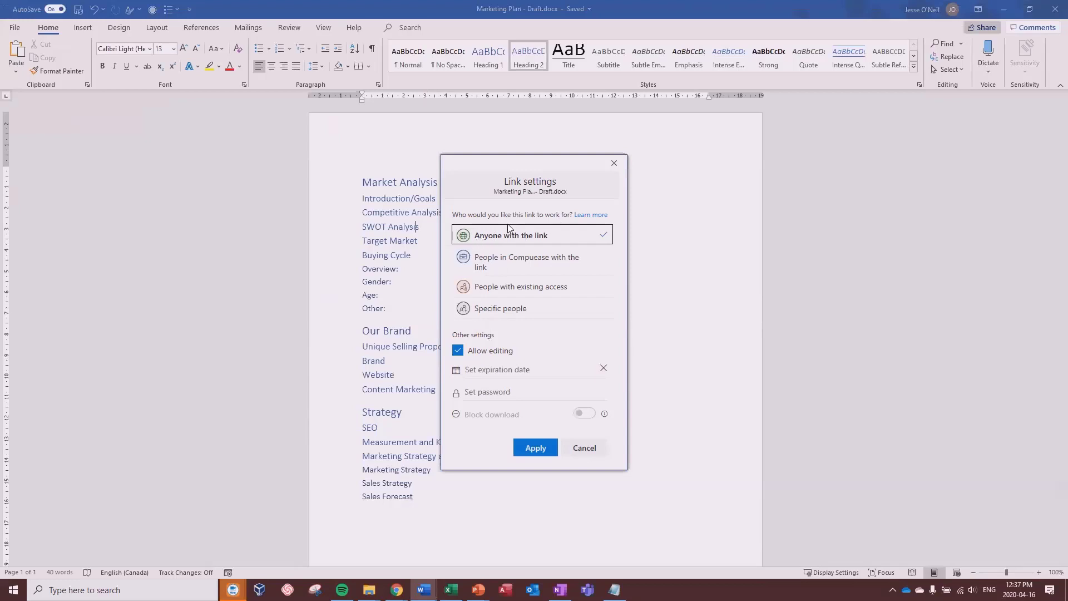
left_click(501, 309)
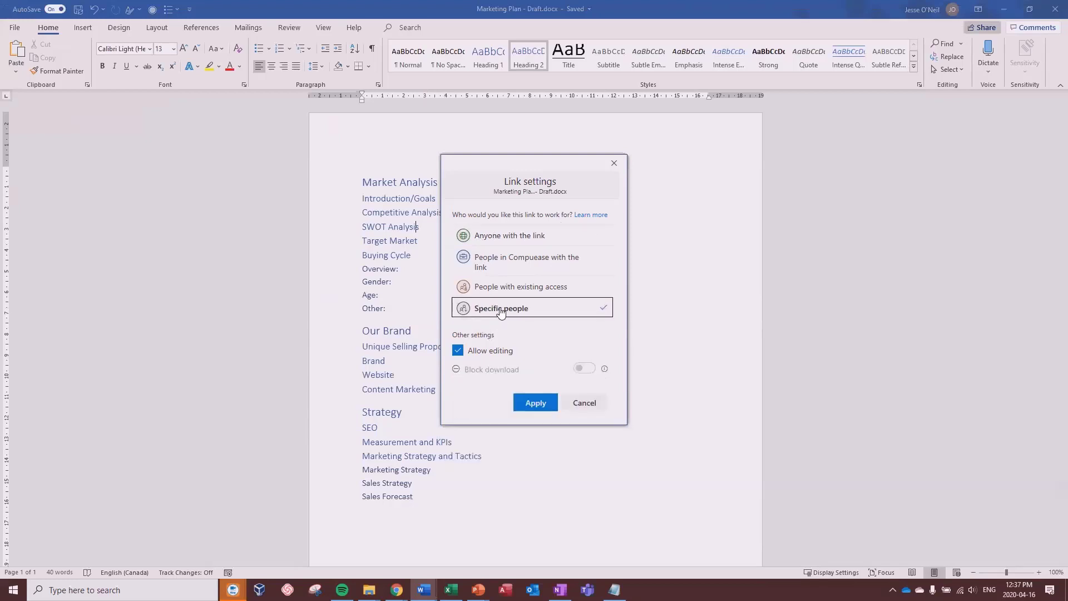
left_click(505, 238)
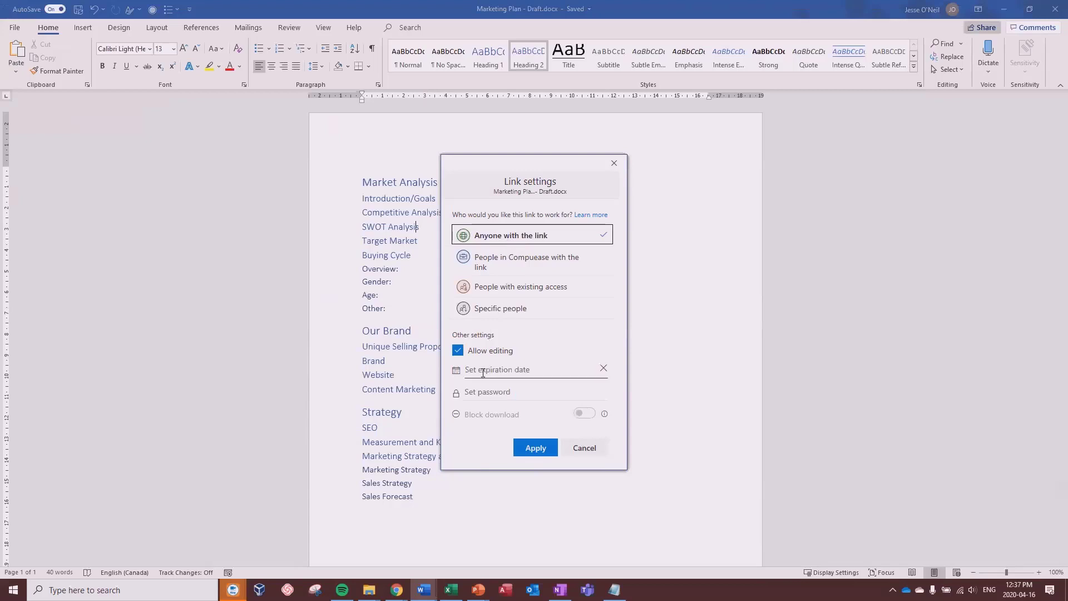
left_click(466, 371)
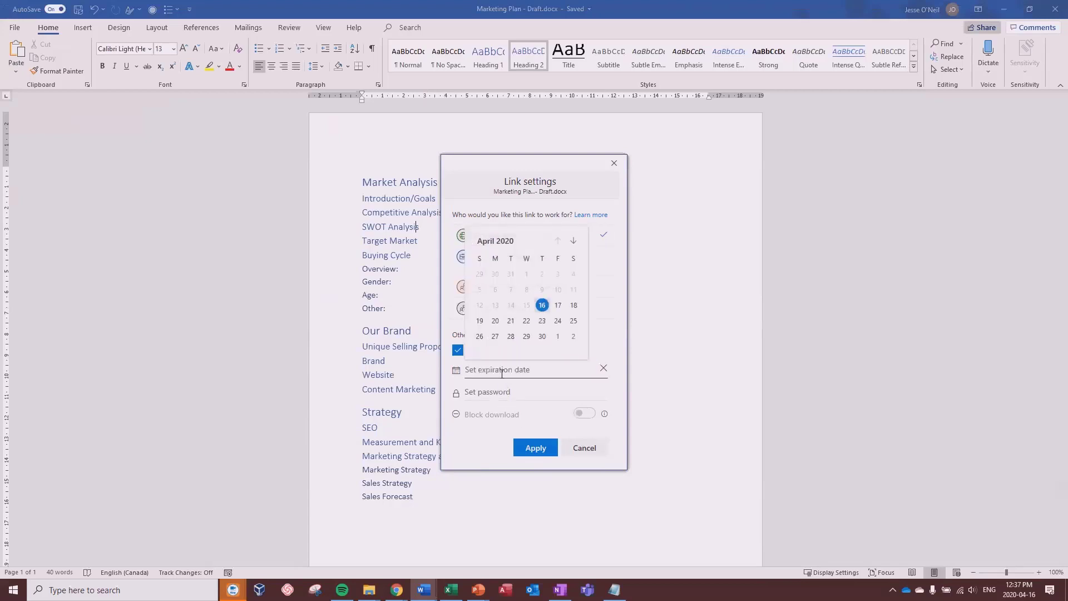
left_click(504, 396)
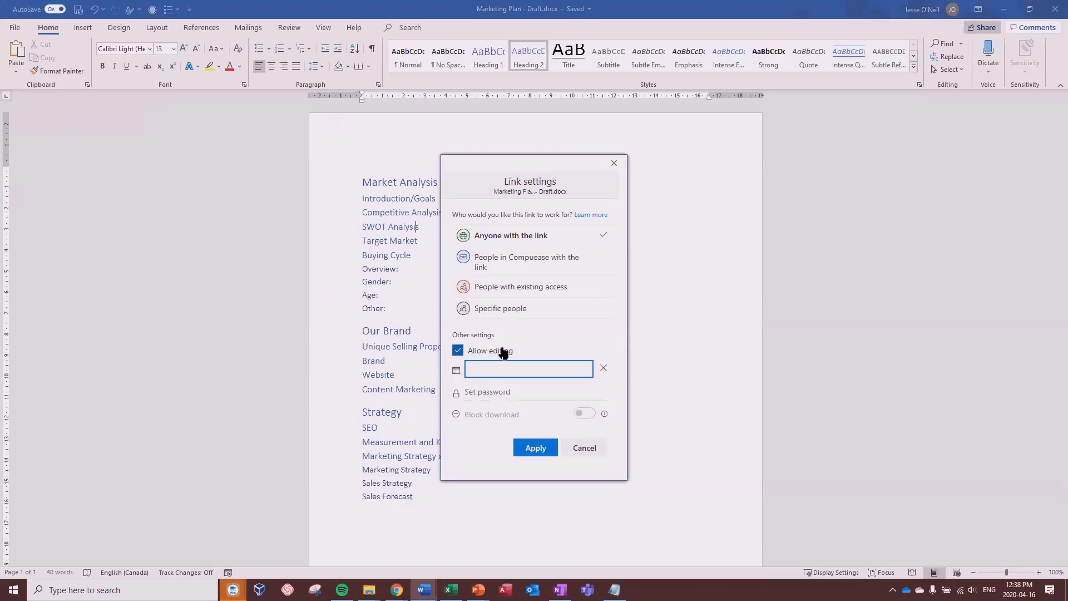
left_click(508, 239)
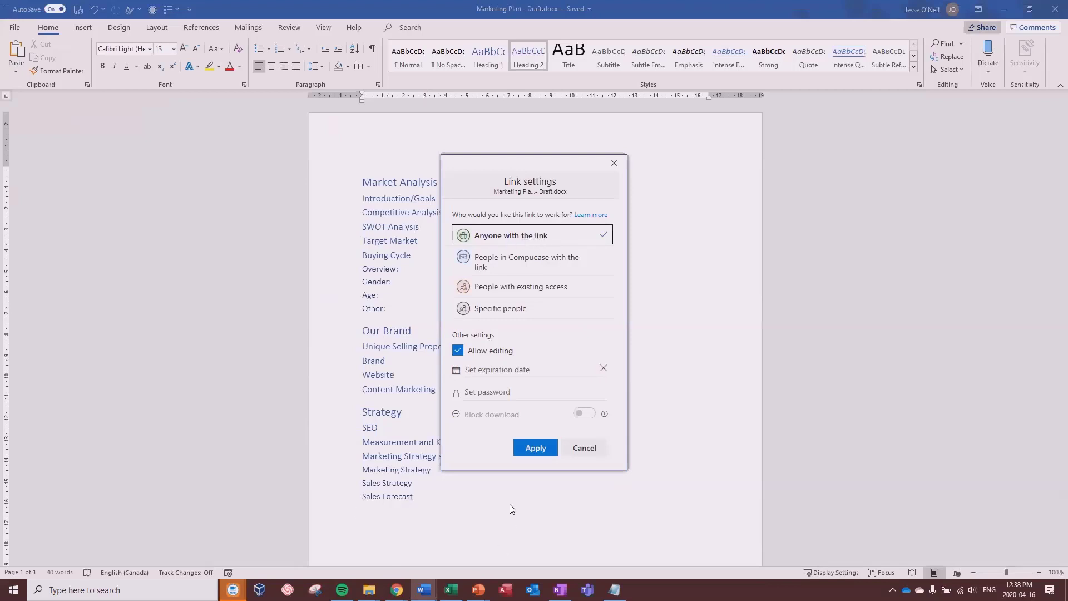
left_click(529, 448)
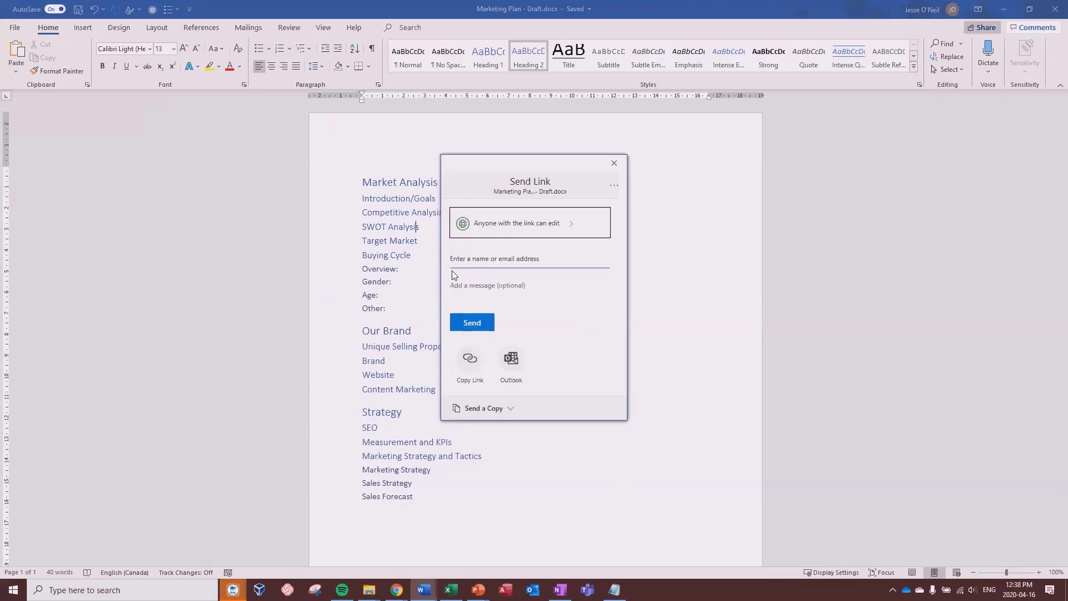
Step: Send the editable link to the suggested colleague and dismiss the link-sent confirmation
type("s")
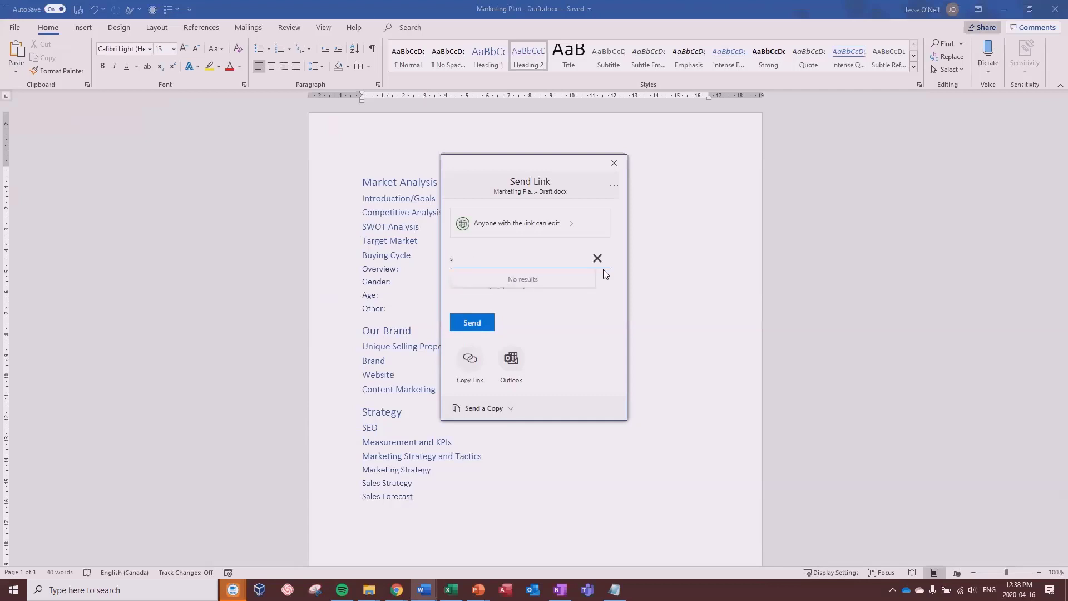
type("tudent two")
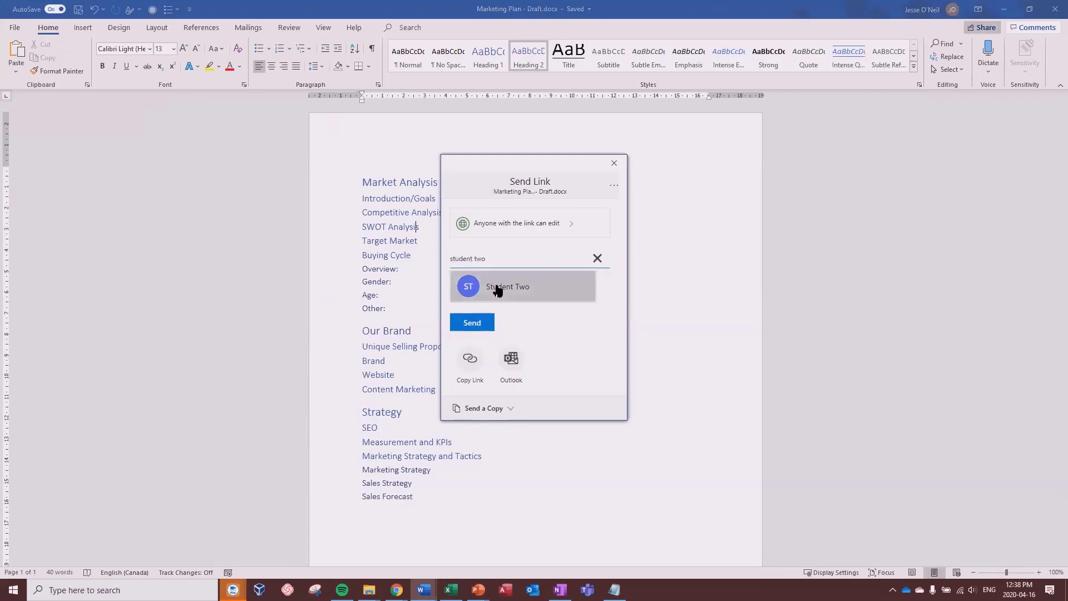
left_click(497, 288)
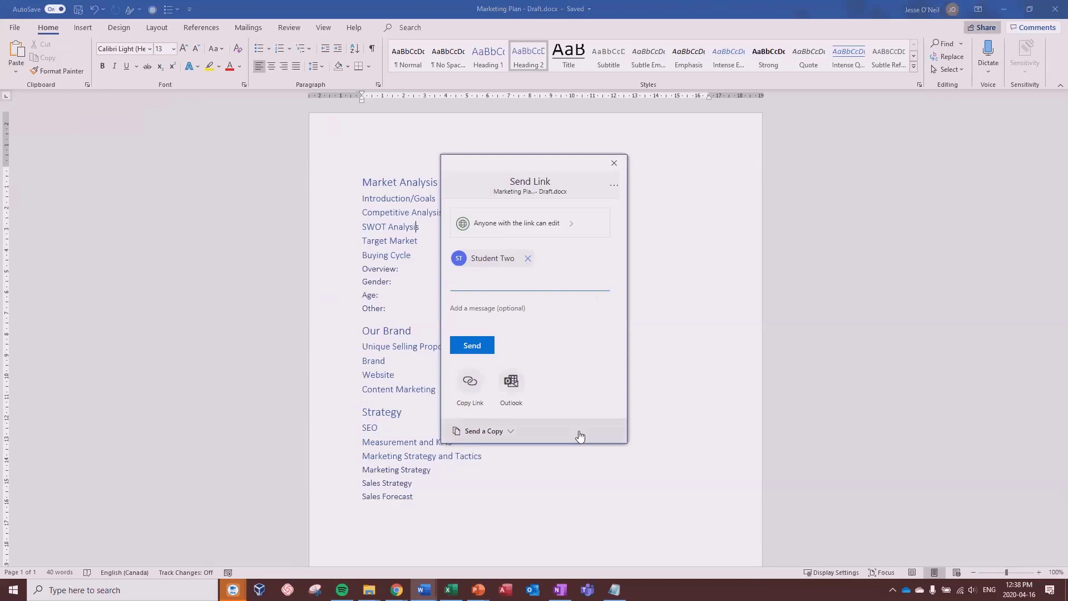
left_click(466, 348)
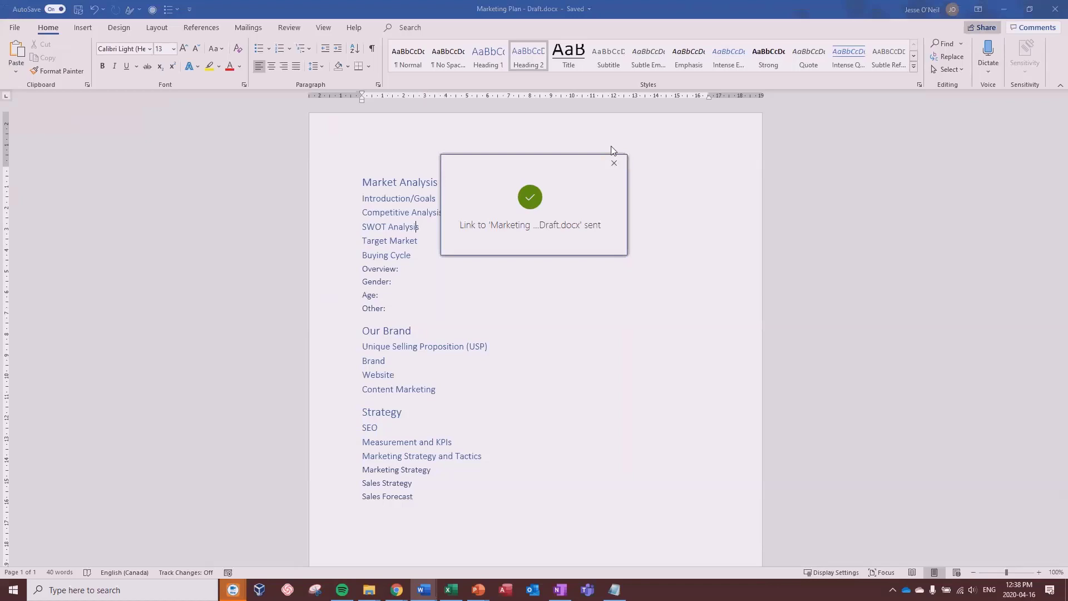
left_click(615, 163)
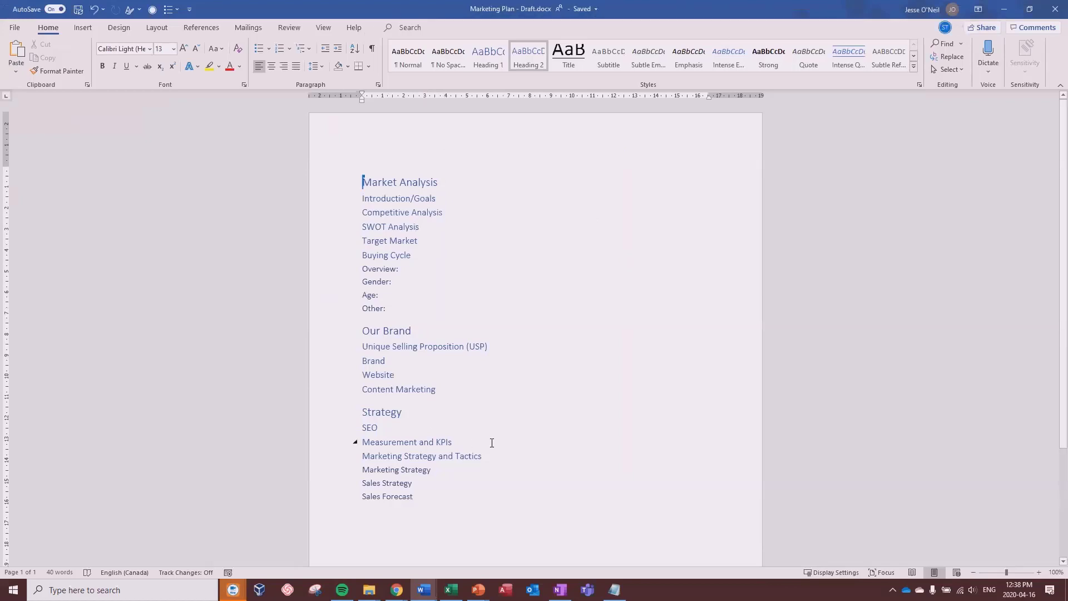
Step: Bring up the Review commands once the co-author's 'Adding in content.' line appears under Market Analysis
mouse_move(366, 177)
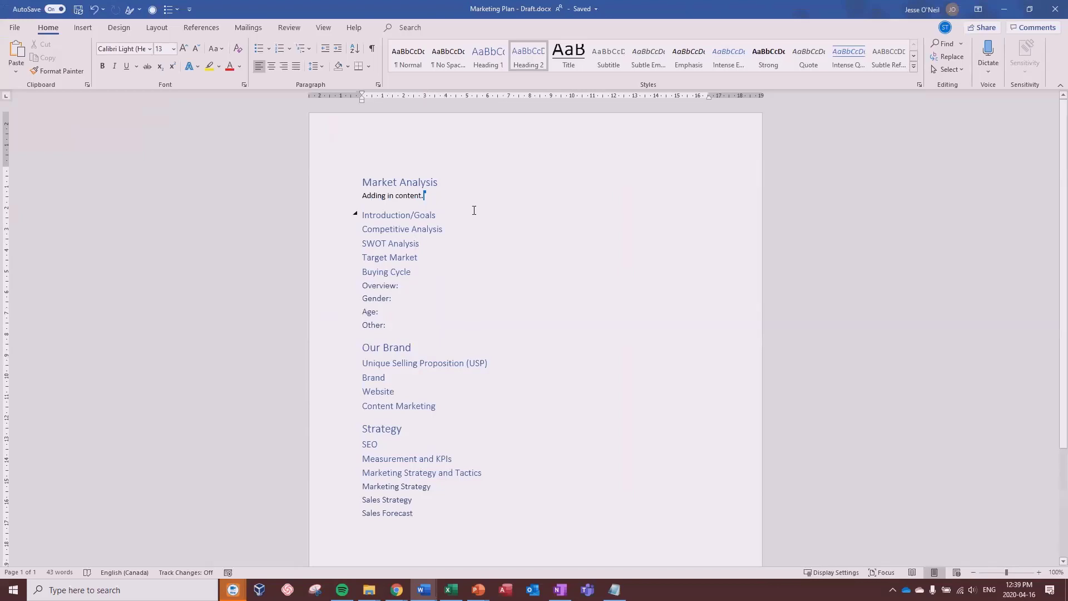
left_click(290, 28)
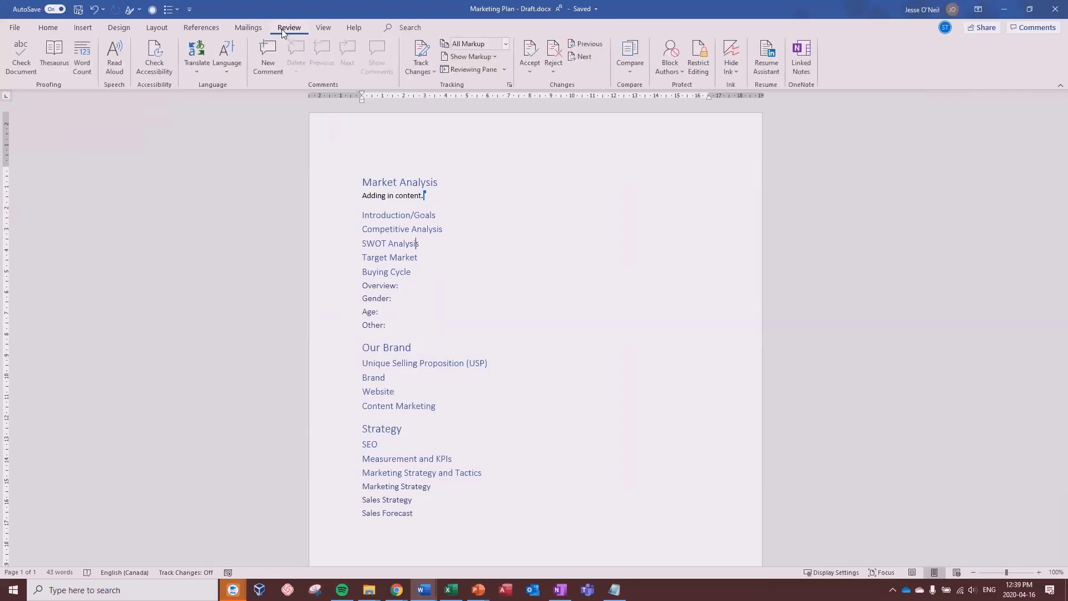
Step: Lock Track Changes with a password, then add 'test' after 'Adding in content.' as a tracked insertion
left_click(423, 71)
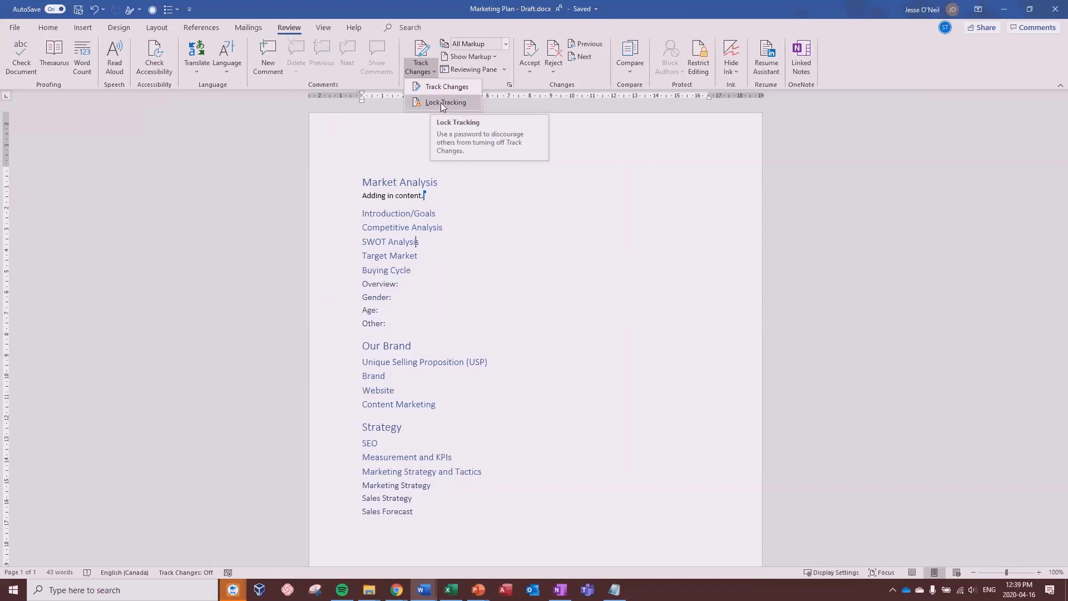
right_click(441, 102)
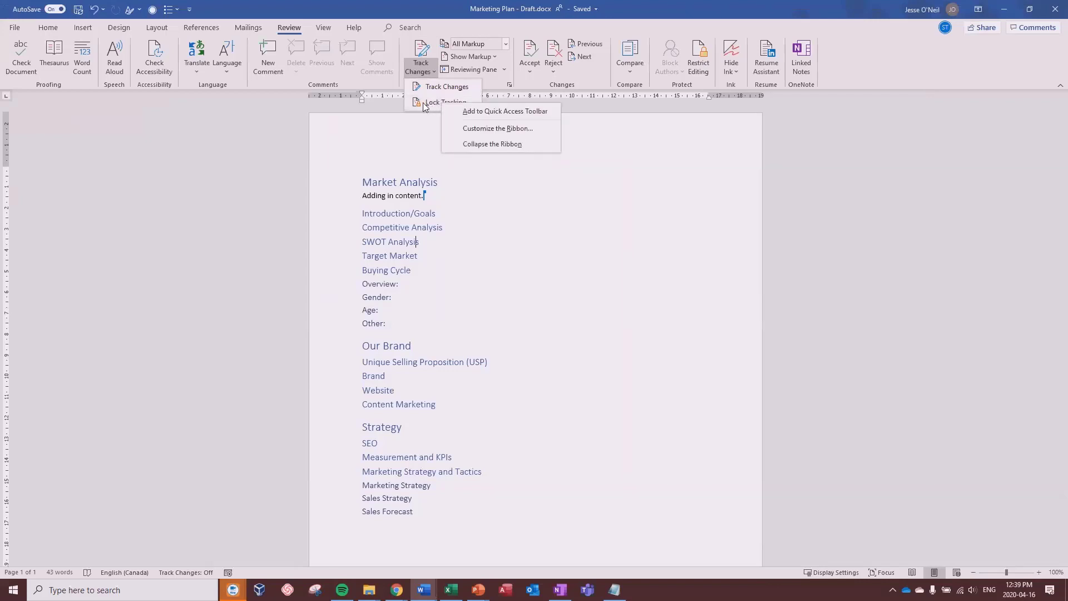
key("Escape")
left_click(432, 104)
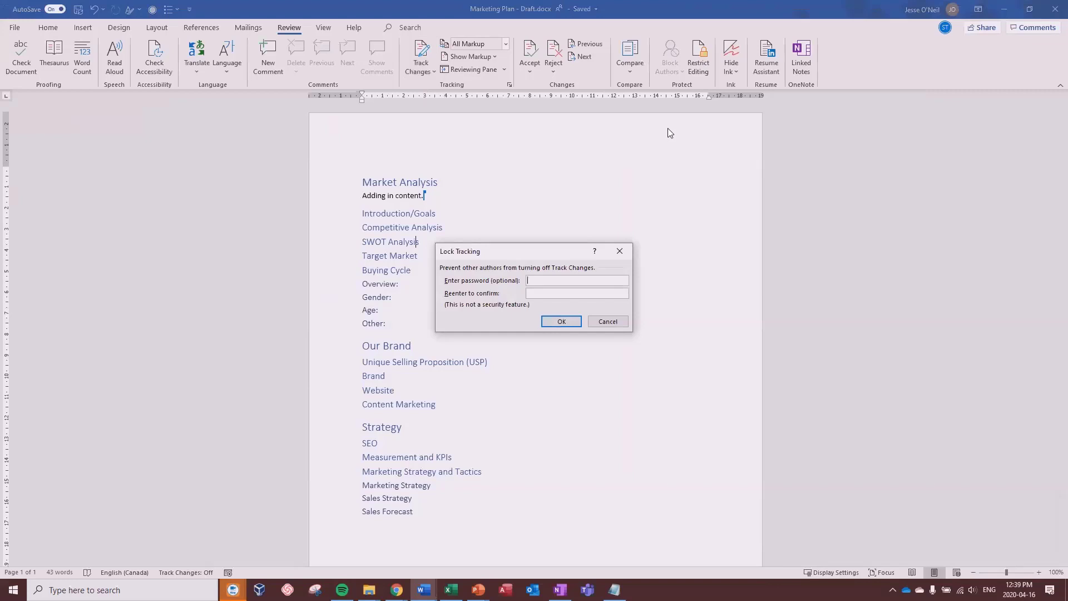
type("********")
left_click(576, 321)
type("test")
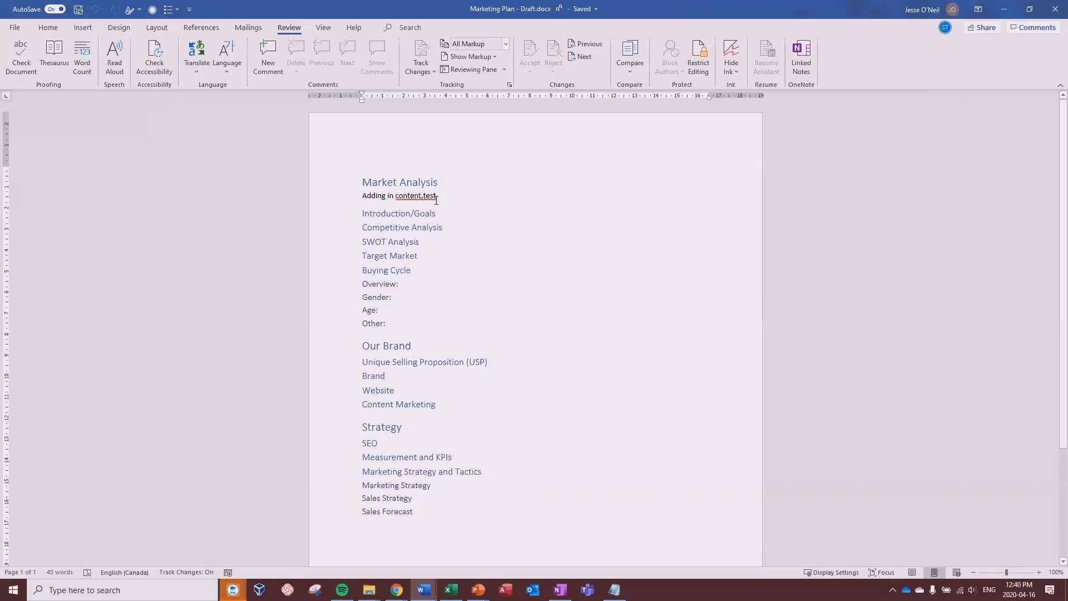
Step: Delete '.test' and add a tracked 'Additional content' line under Introduction/Goals
key("BackSpace")
key("BackSpace")
key("BackSpace")
key("BackSpace")
key("BackSpace")
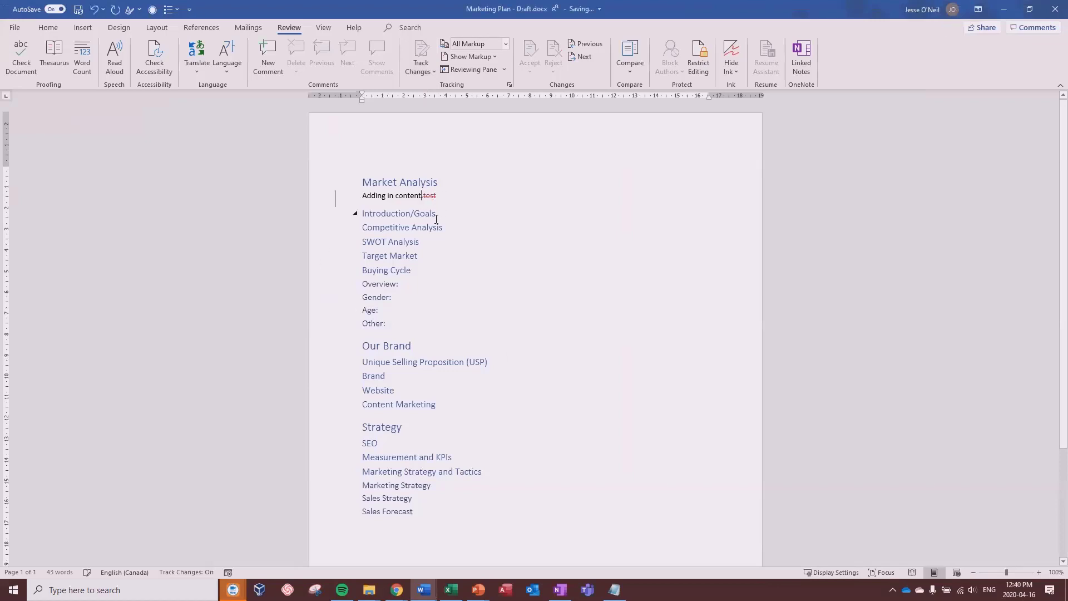
left_click(426, 218)
key("Return")
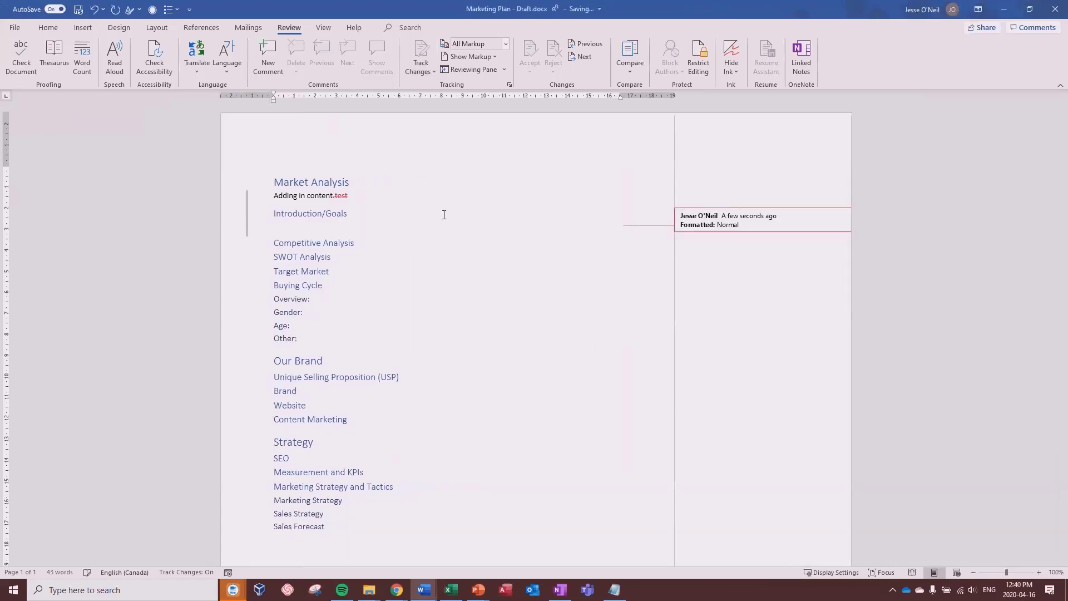
type("Additional content")
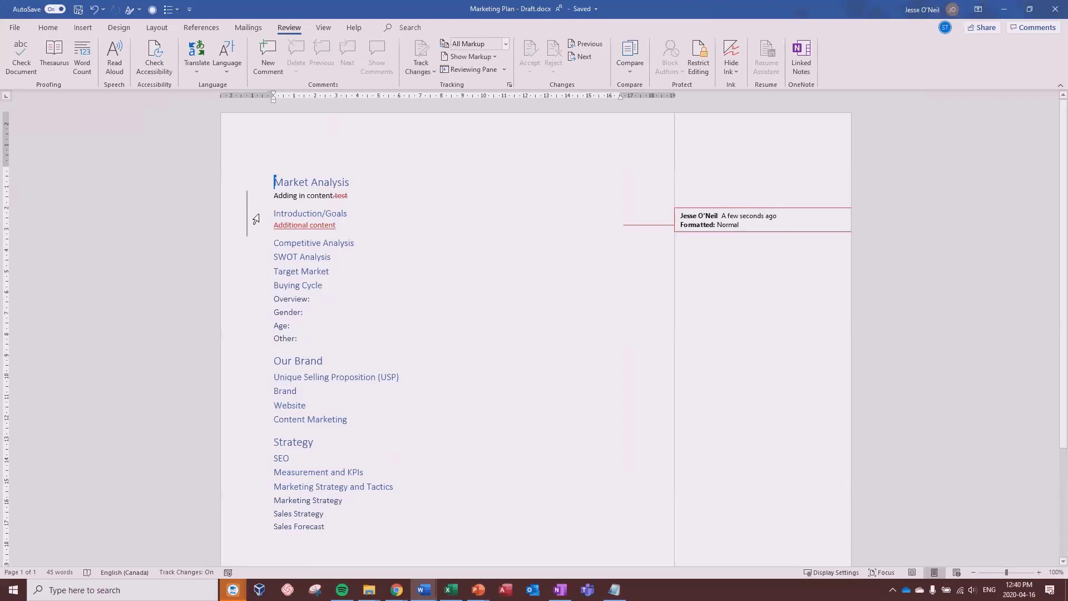
mouse_move(306, 220)
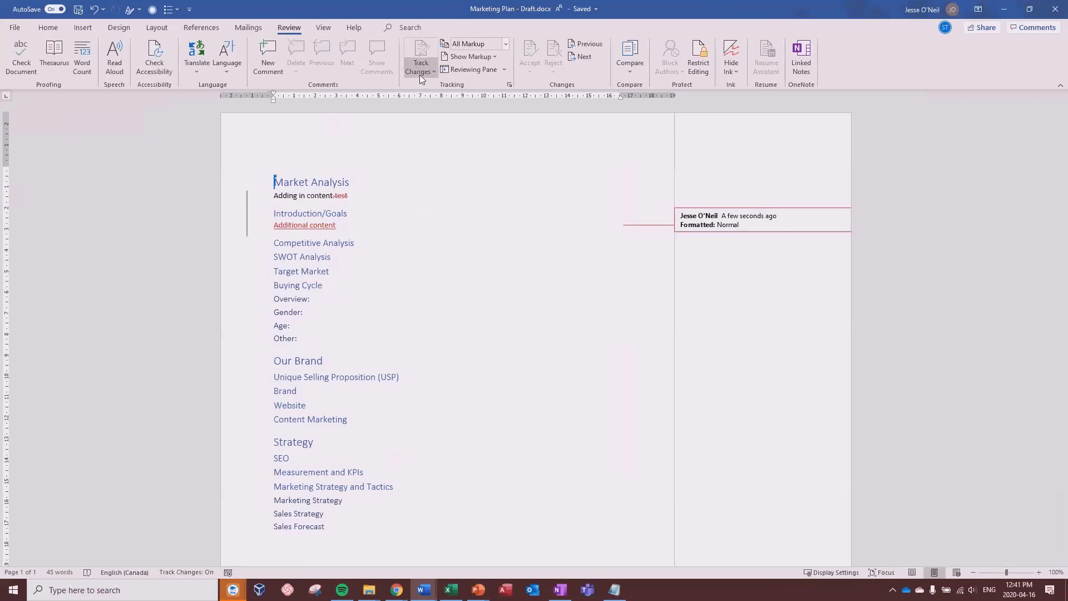
left_click(507, 45)
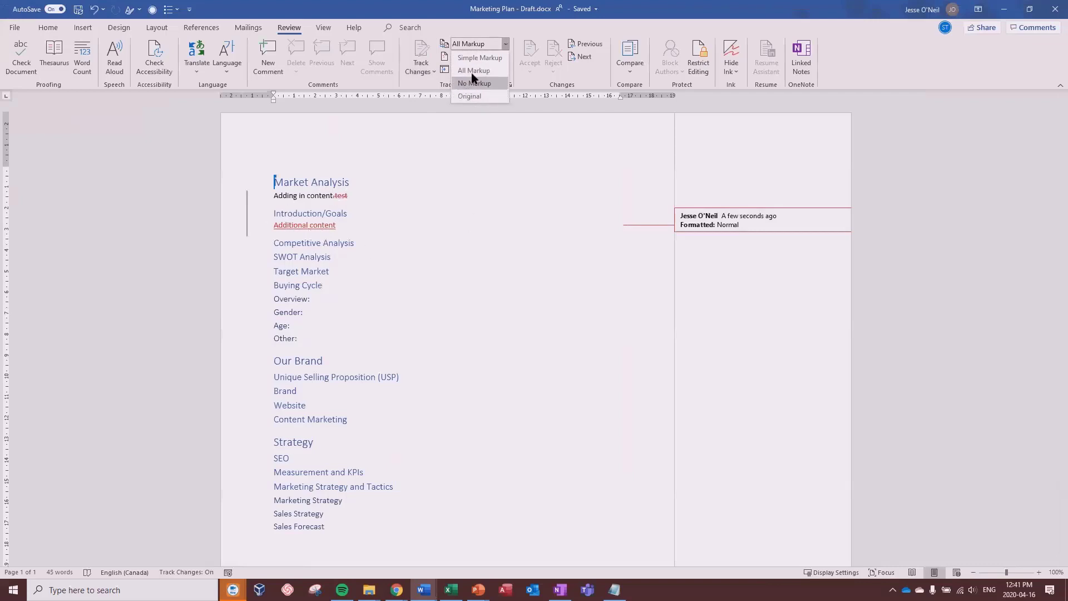
left_click(478, 58)
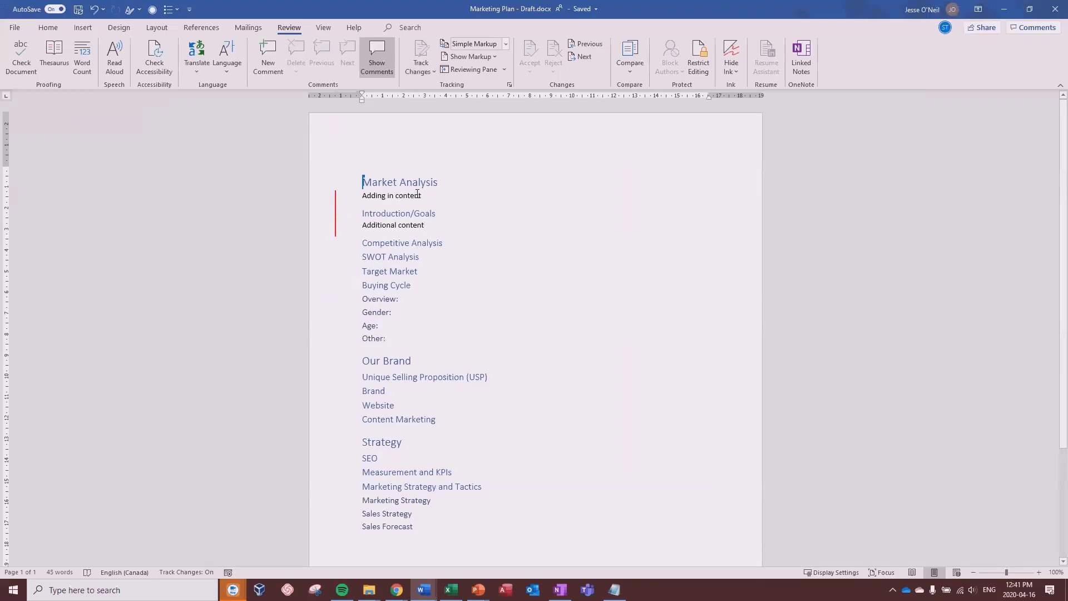
left_click(504, 43)
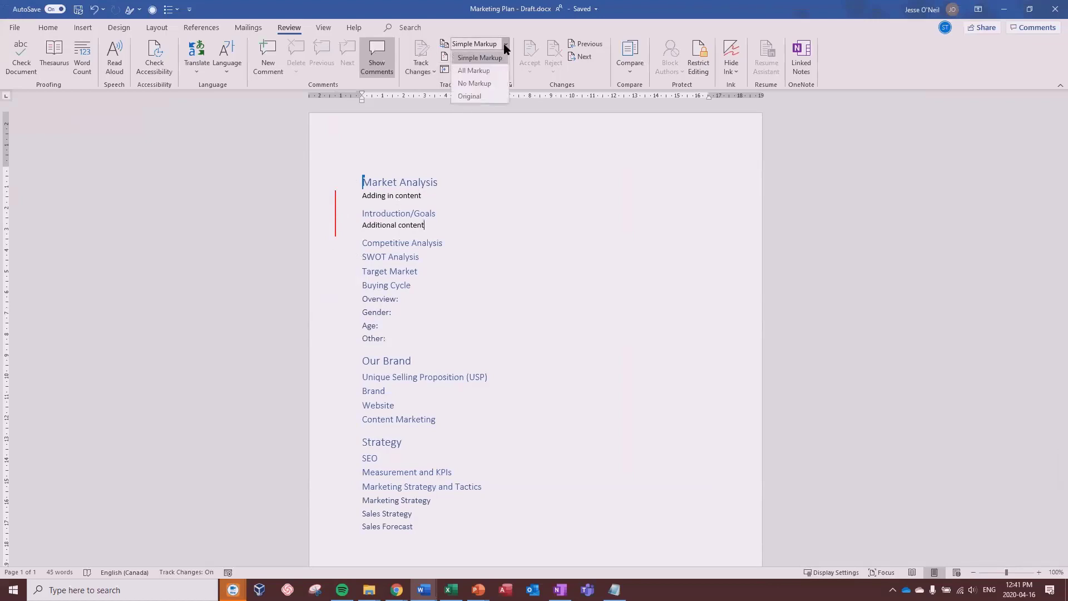
left_click(486, 84)
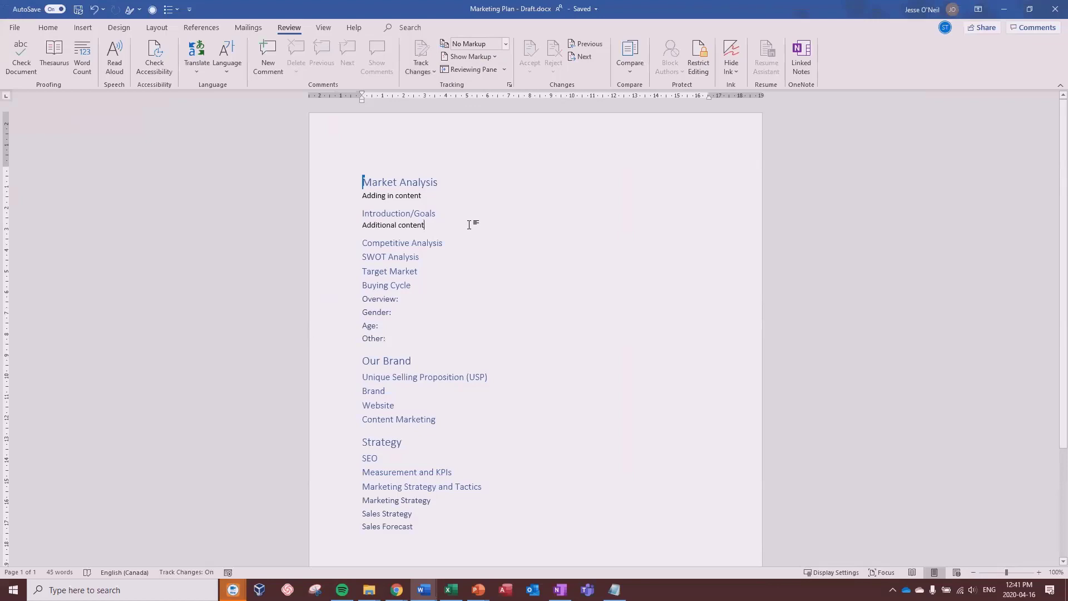
left_click(469, 224)
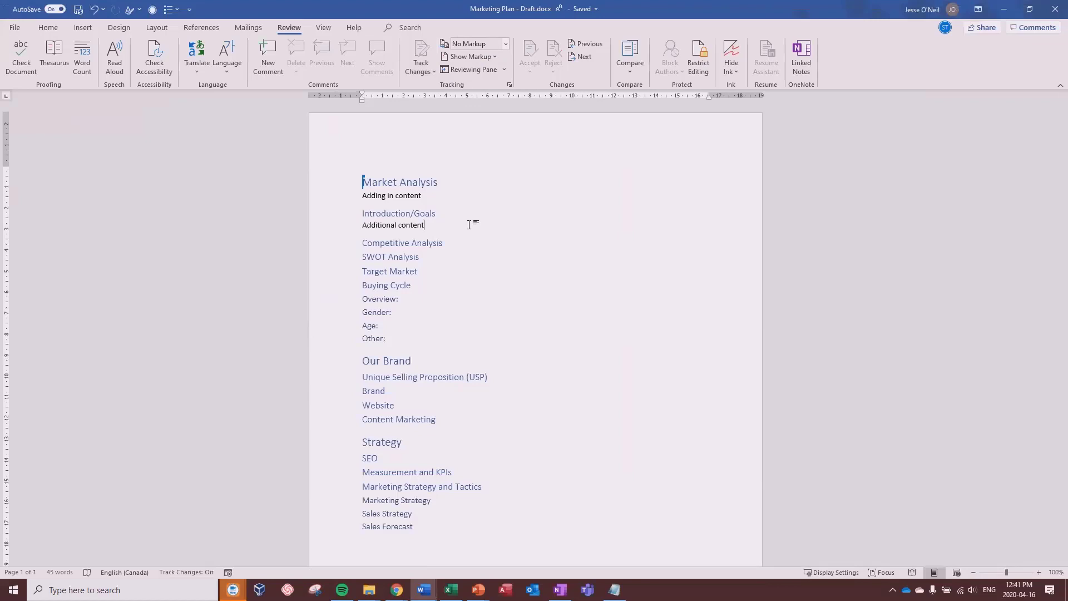
left_click(505, 43)
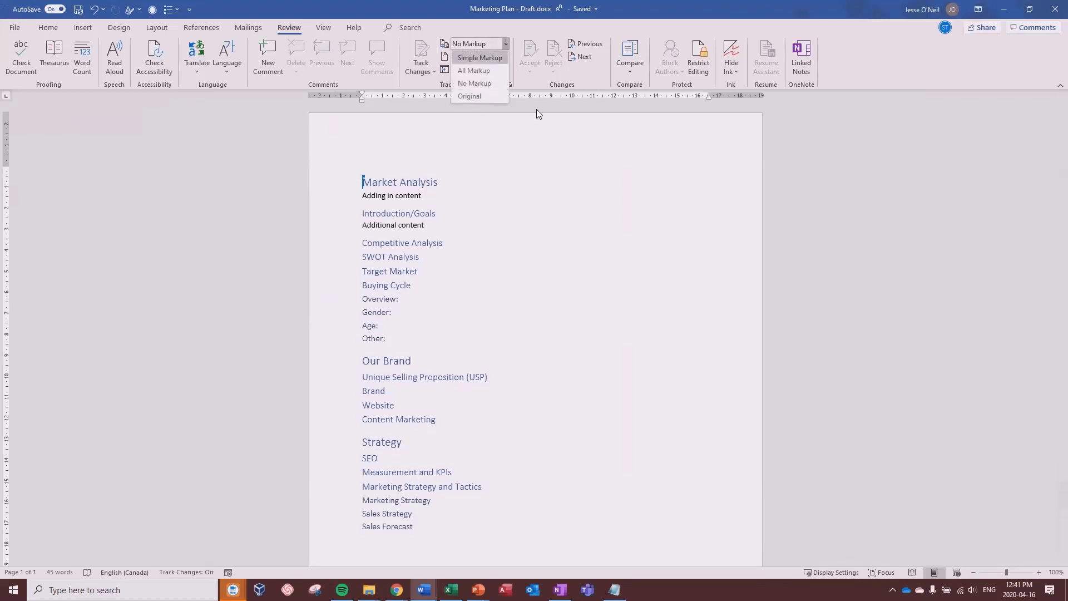
left_click(489, 96)
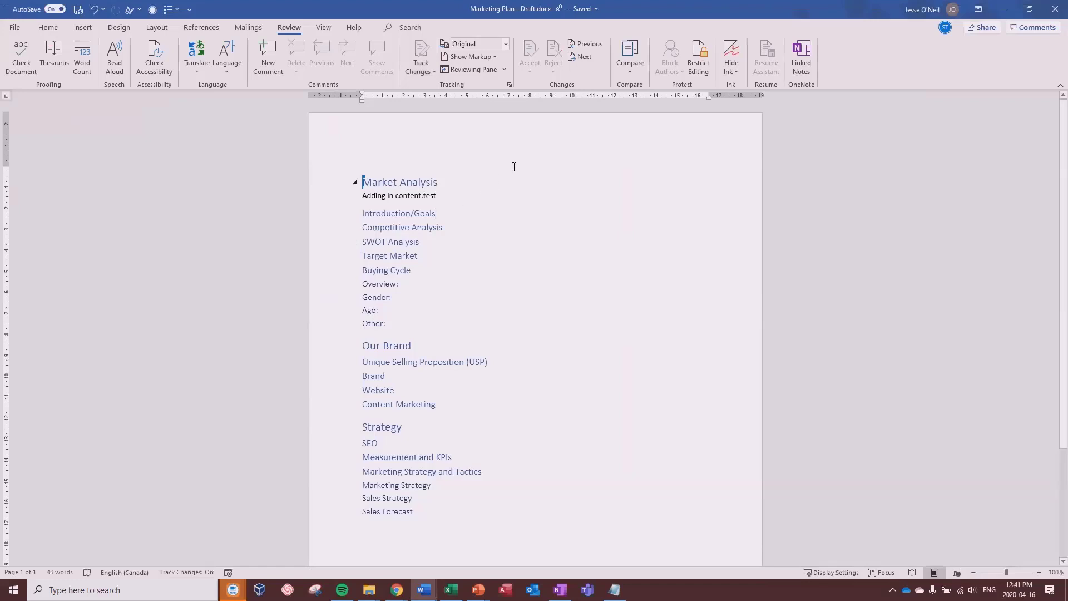
left_click(505, 44)
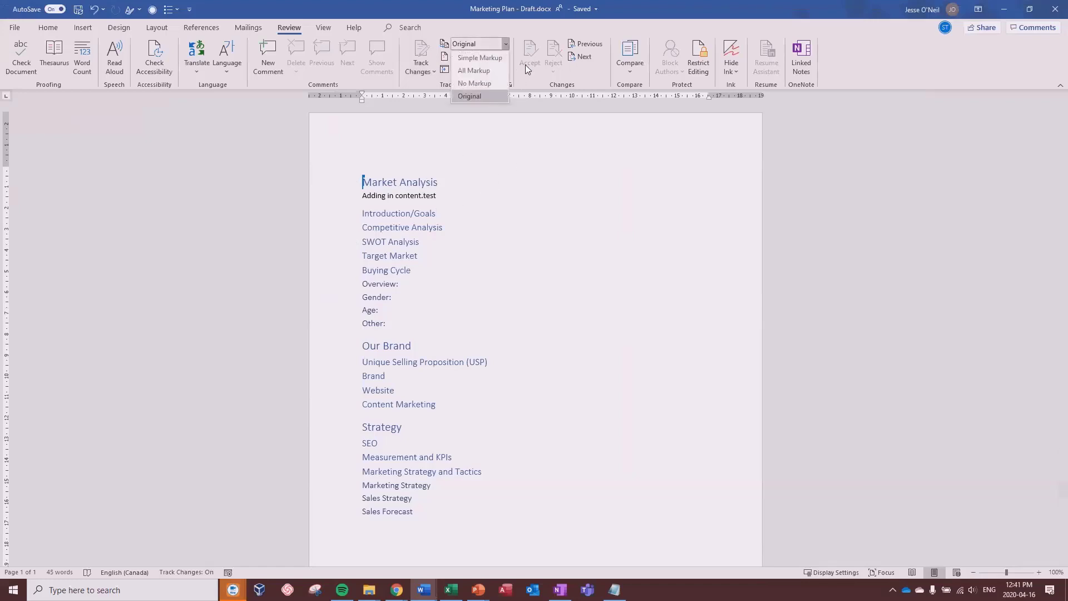
left_click(482, 74)
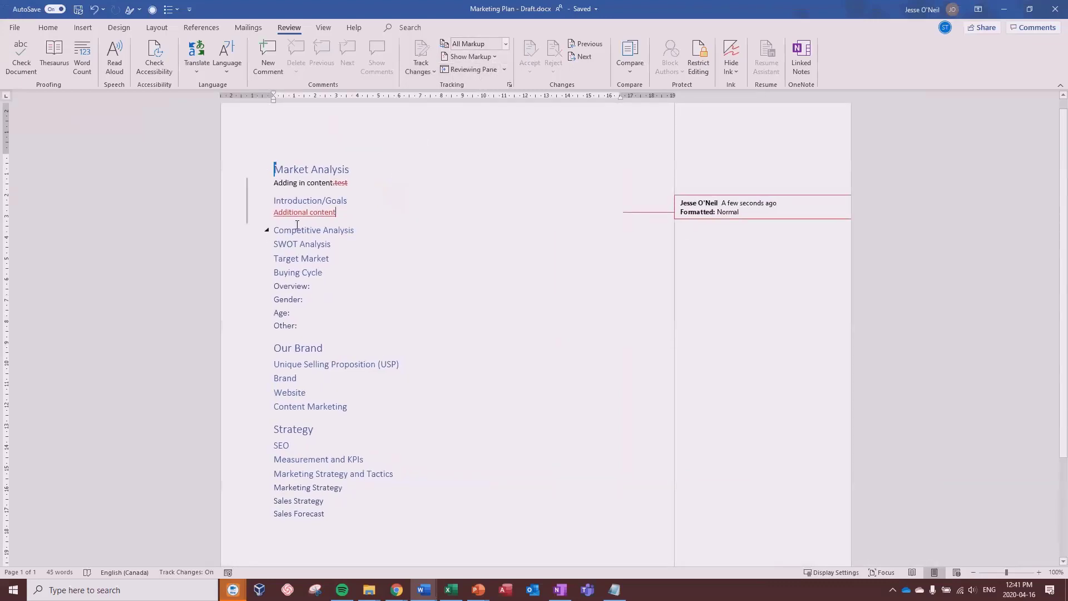
left_click(582, 42)
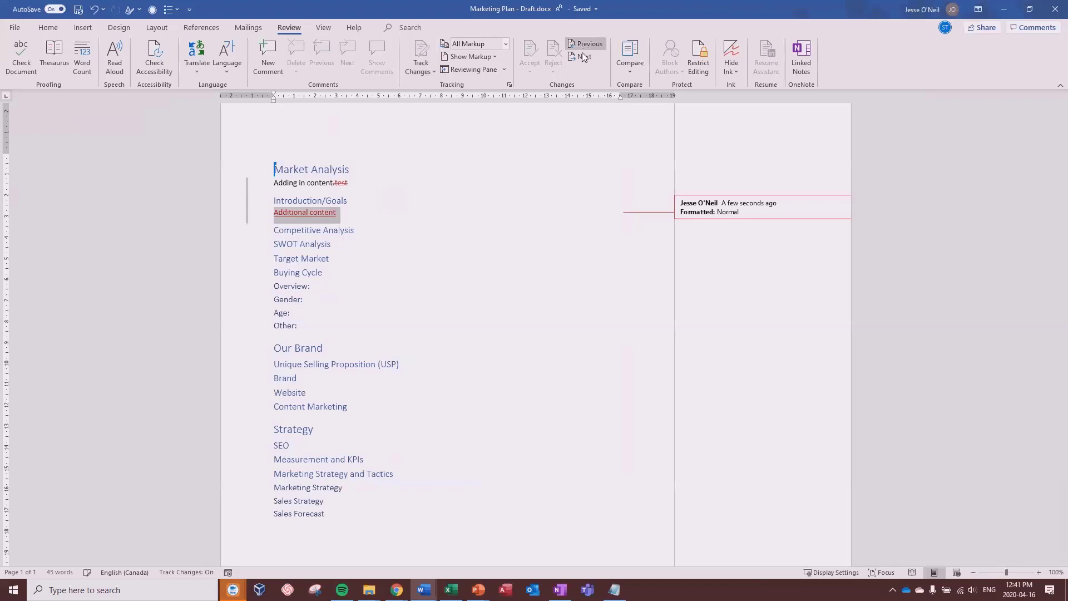
left_click(582, 42)
left_click(578, 57)
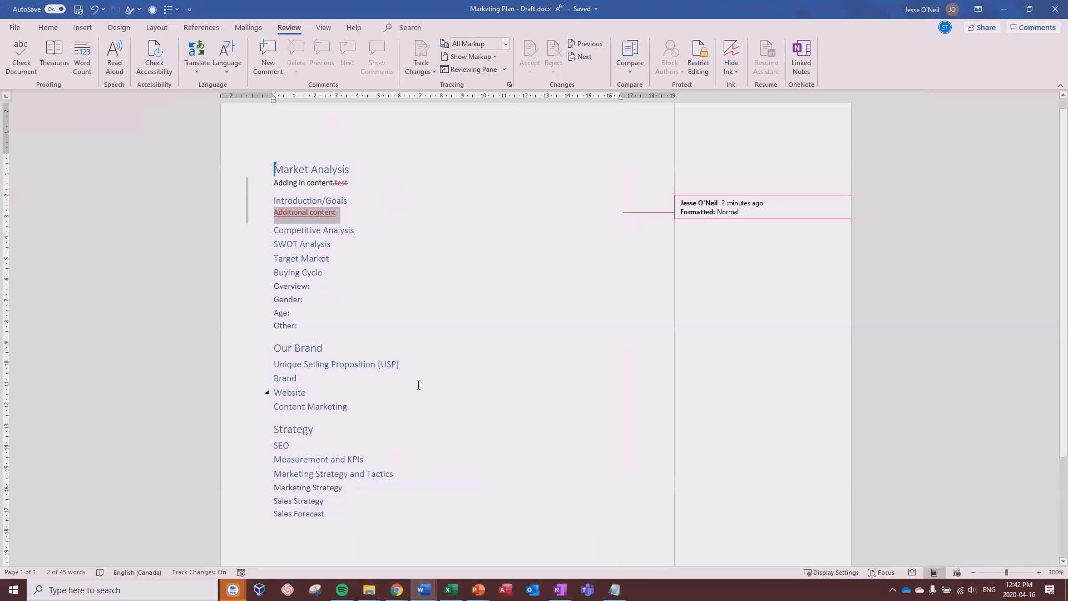
mouse_move(397, 588)
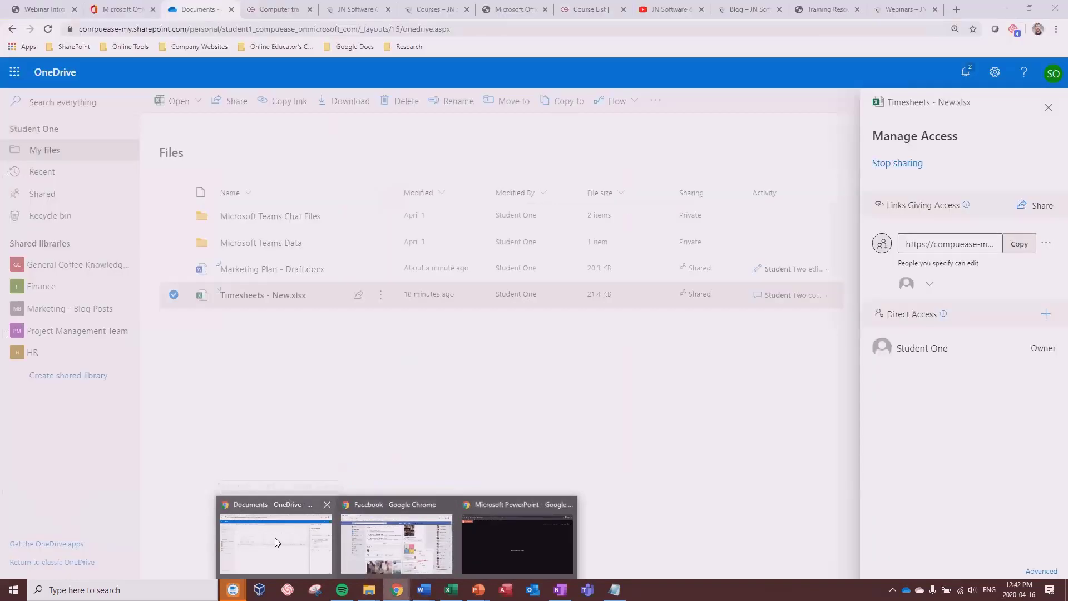
Step: Bring the browser forward over Word and go to the Computer training tab with the CompuEase site
left_click(277, 539)
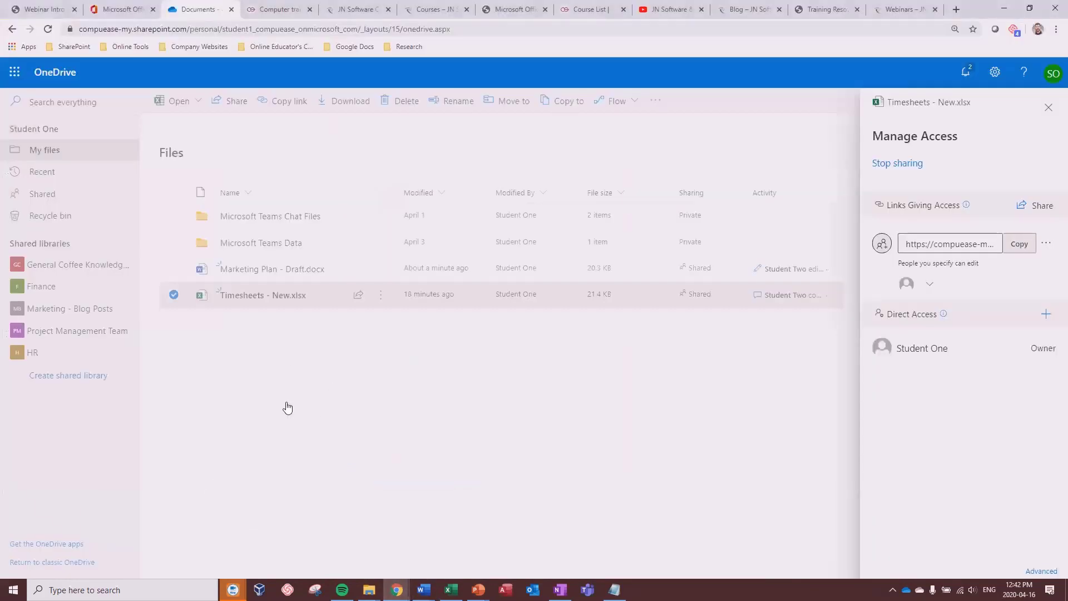
left_click(280, 8)
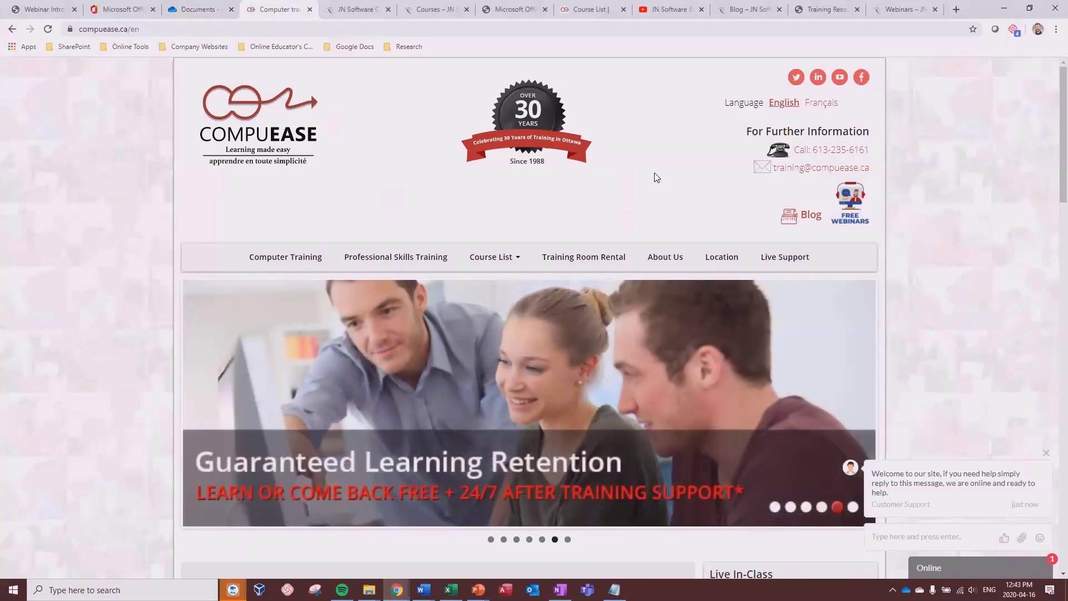
Step: Switch Chrome to the next tab, the JN Software Consulting home page at jnsoftware.ca
mouse_move(485, 261)
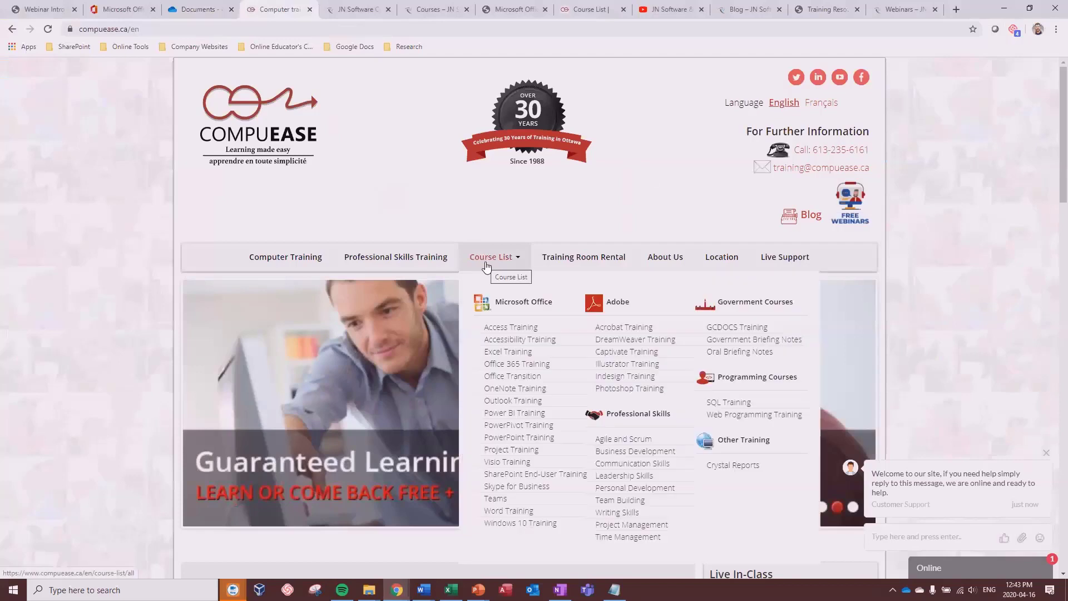
key("ctrl+Tab")
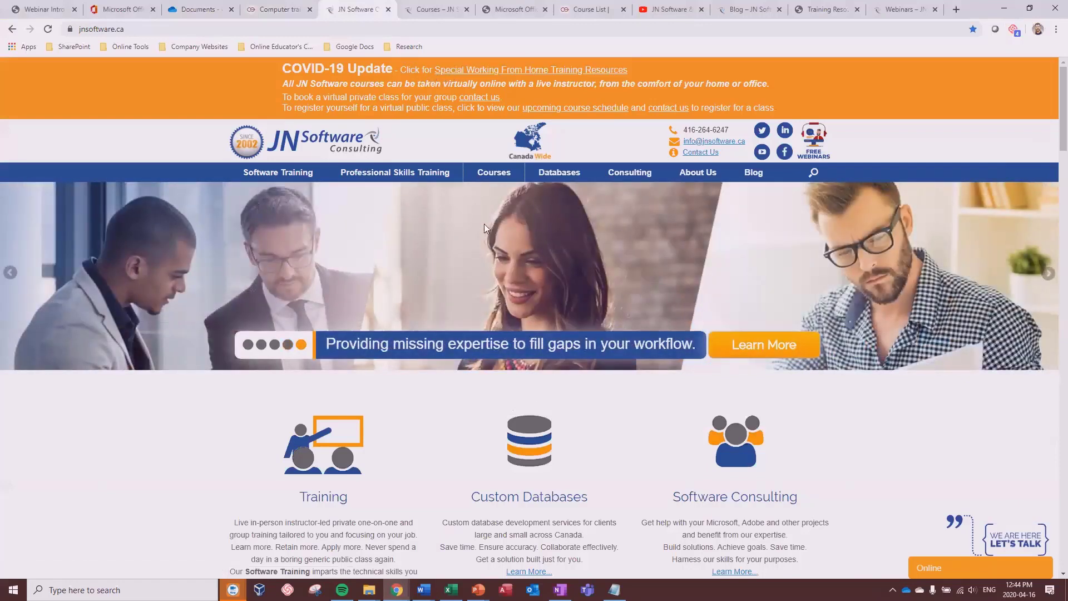
mouse_move(499, 176)
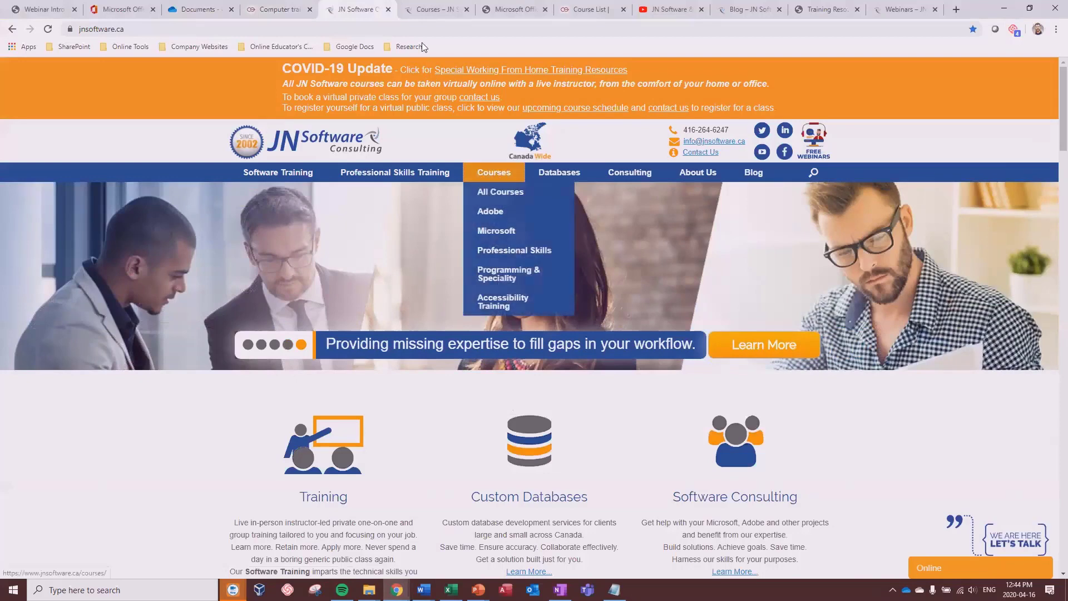
Step: Open the Microsoft 365 courses page and highlight the $350 Essentials course price
left_click(428, 15)
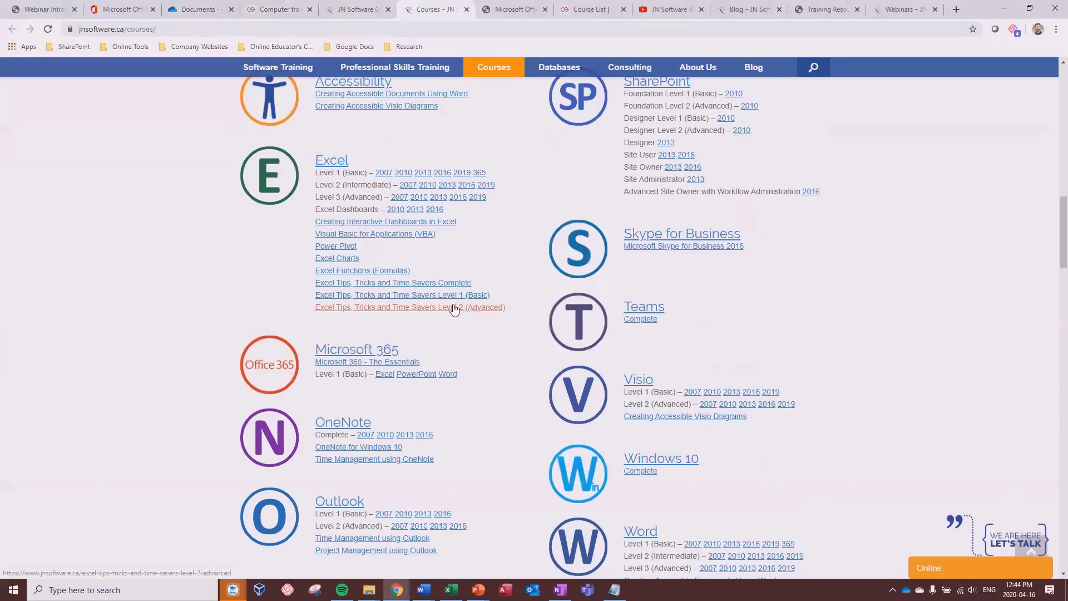
left_click(358, 351)
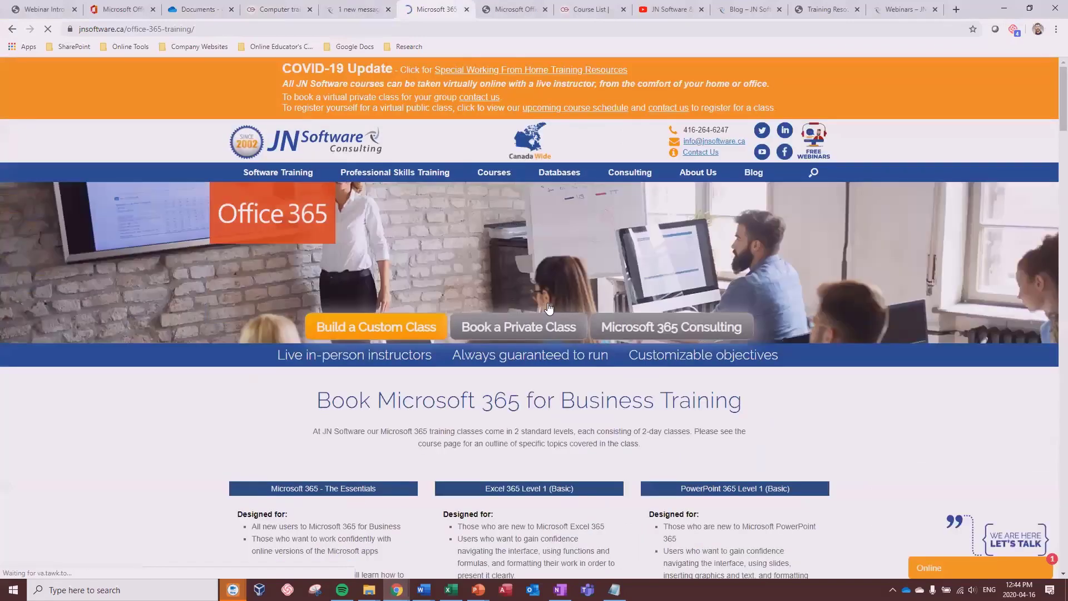
scroll(605, 358, "down", 5)
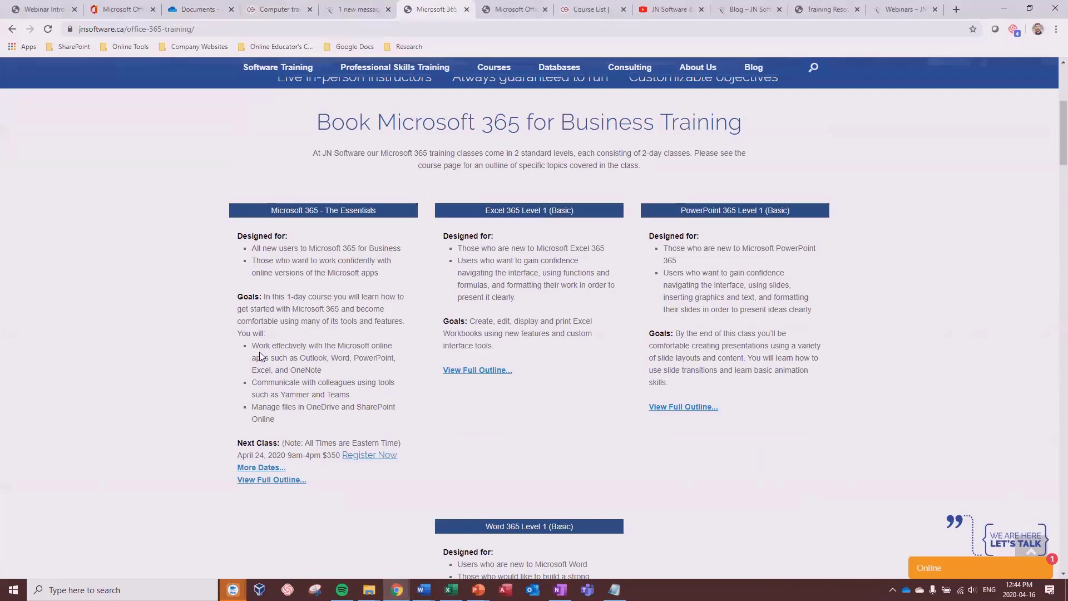
scroll(257, 356, "down", 1)
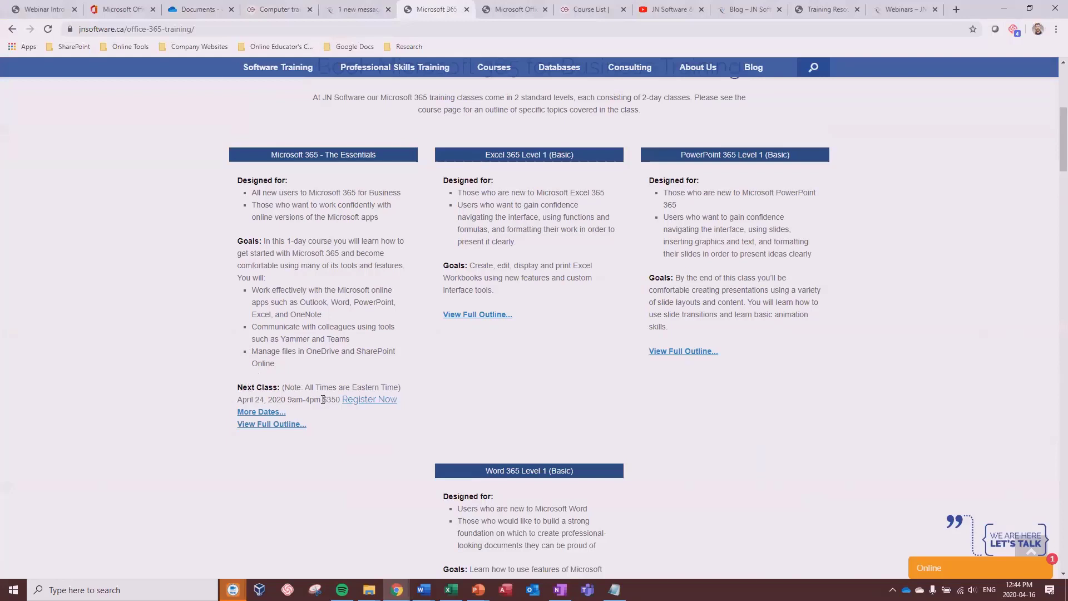
left_click_drag(323, 401, 340, 400)
left_click(334, 241)
scroll(337, 277, "down", 2)
scroll(324, 278, "up", 2)
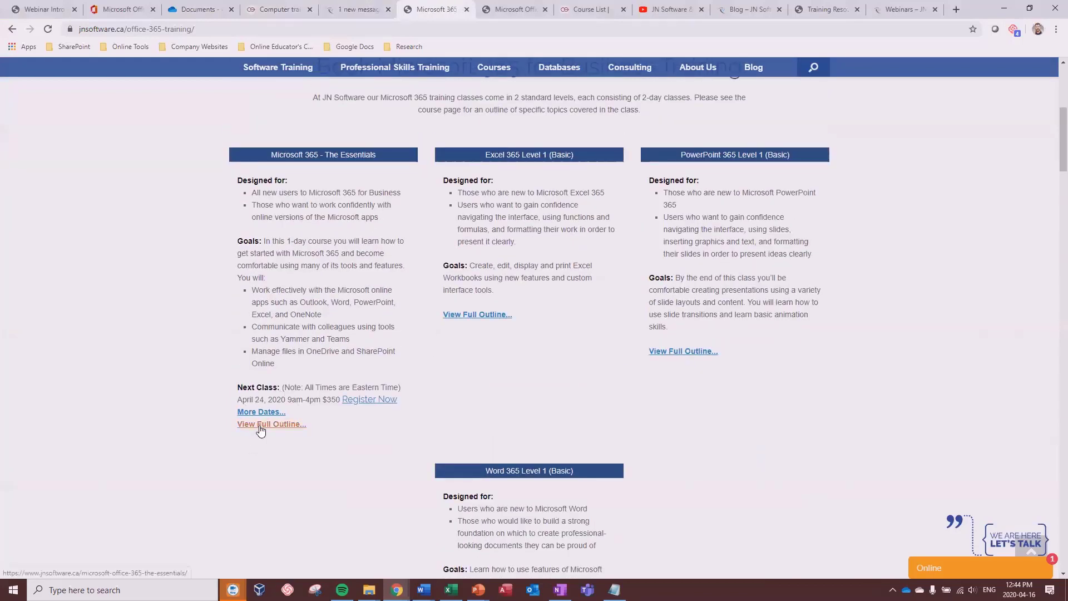
Step: Open the full outline of Microsoft 365 - The Essentials and view its course page
left_click(259, 427)
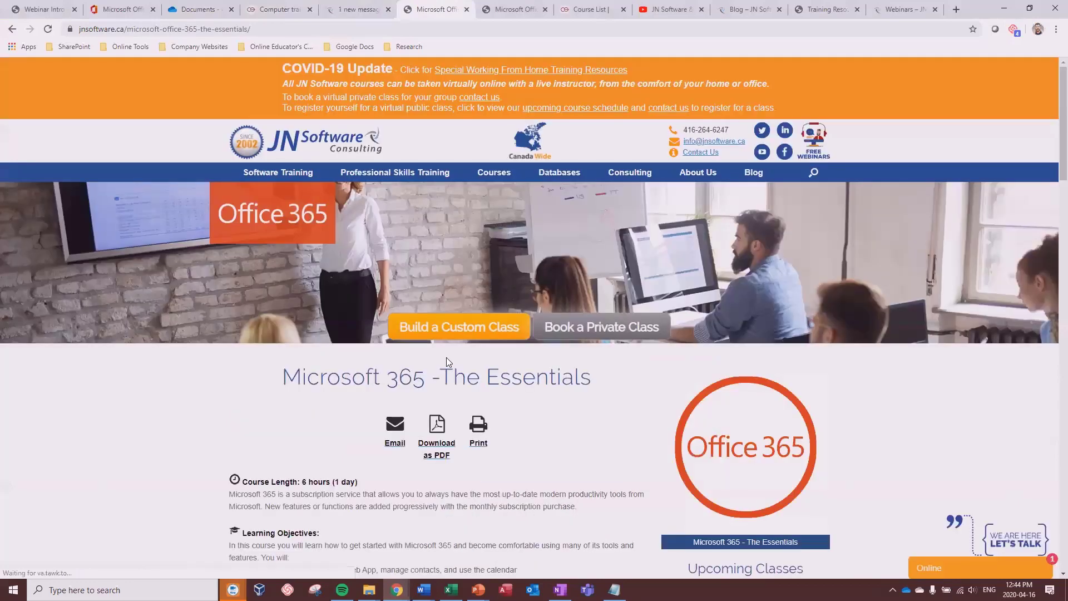
scroll(462, 359, "down", 4)
scroll(460, 365, "down", 5)
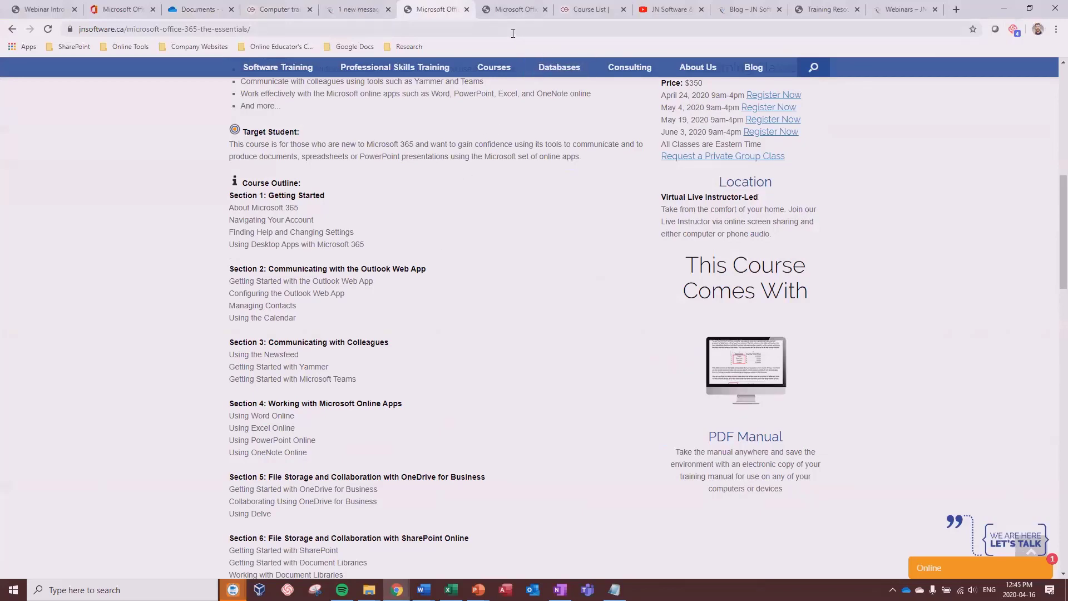
left_click(502, 8)
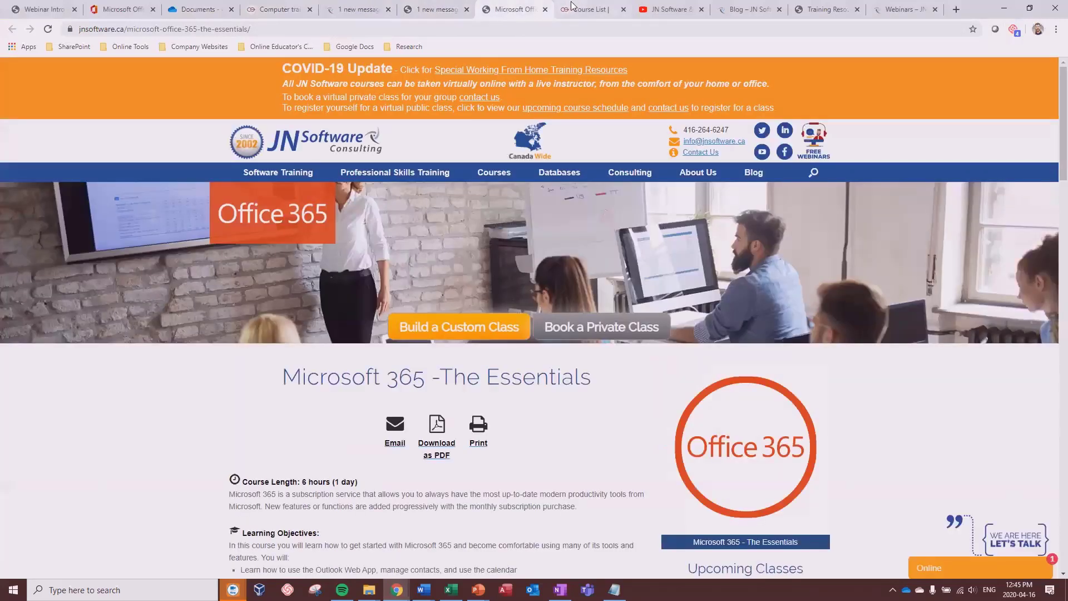
Step: Switch to the CompuEase Course List tab and scroll down to the All Categories trainings
left_click(564, 7)
mouse_move(506, 248)
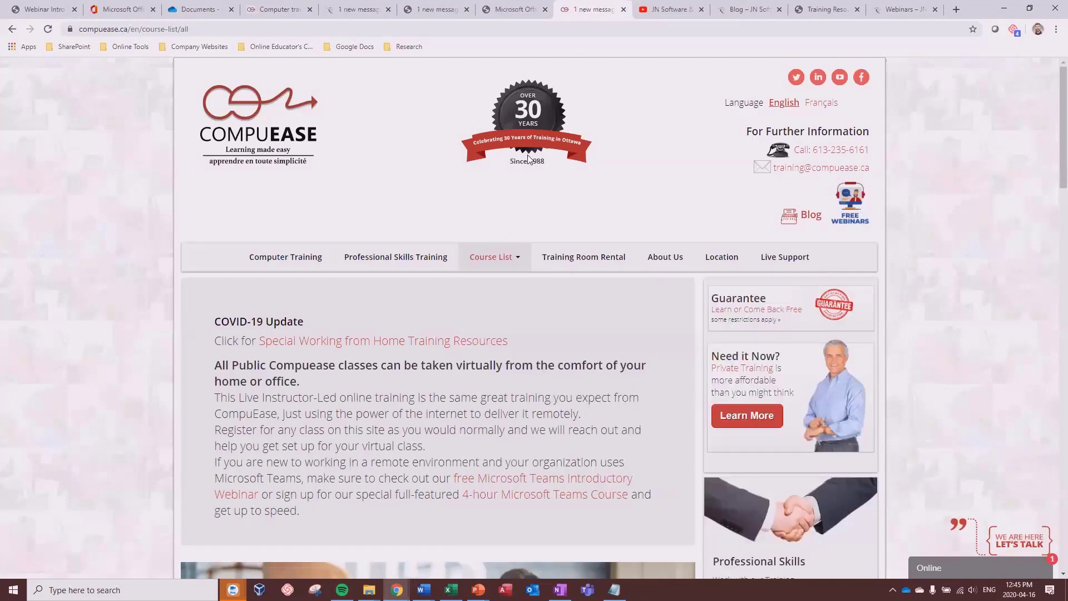
scroll(516, 182, "down", 12)
scroll(512, 192, "down", 2)
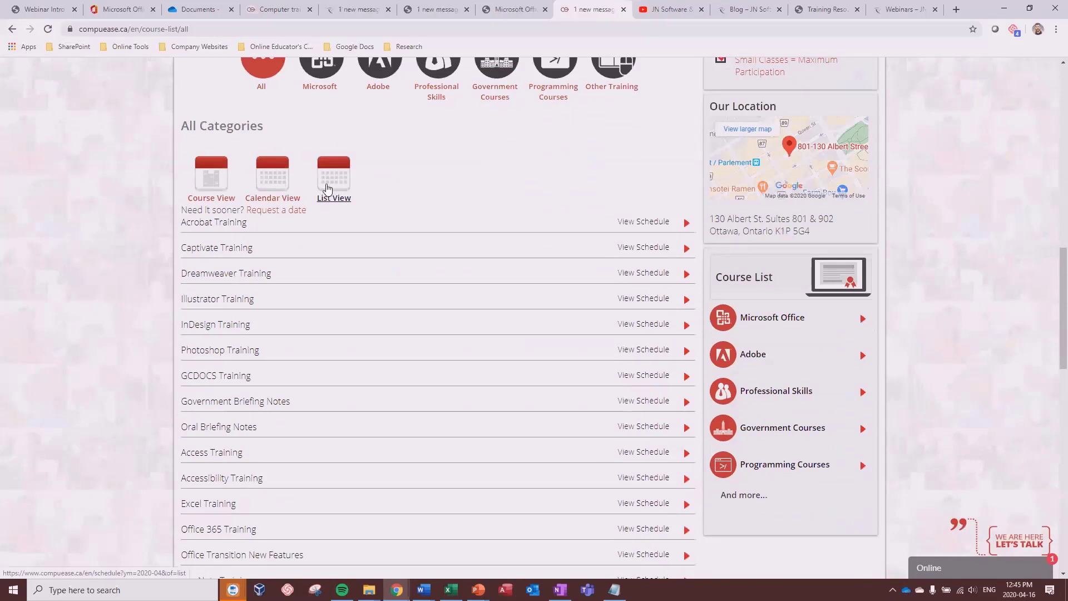
Step: Switch to the JN Software & CompuEase YouTube tab and browse its uploaded videos
left_click(662, 19)
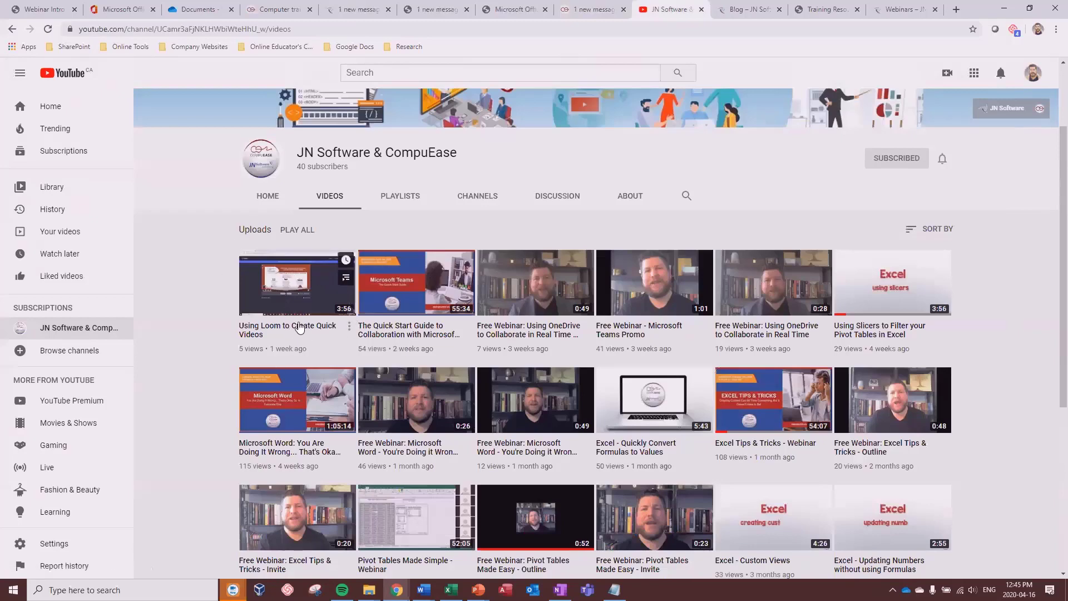
scroll(586, 320, "down", 5)
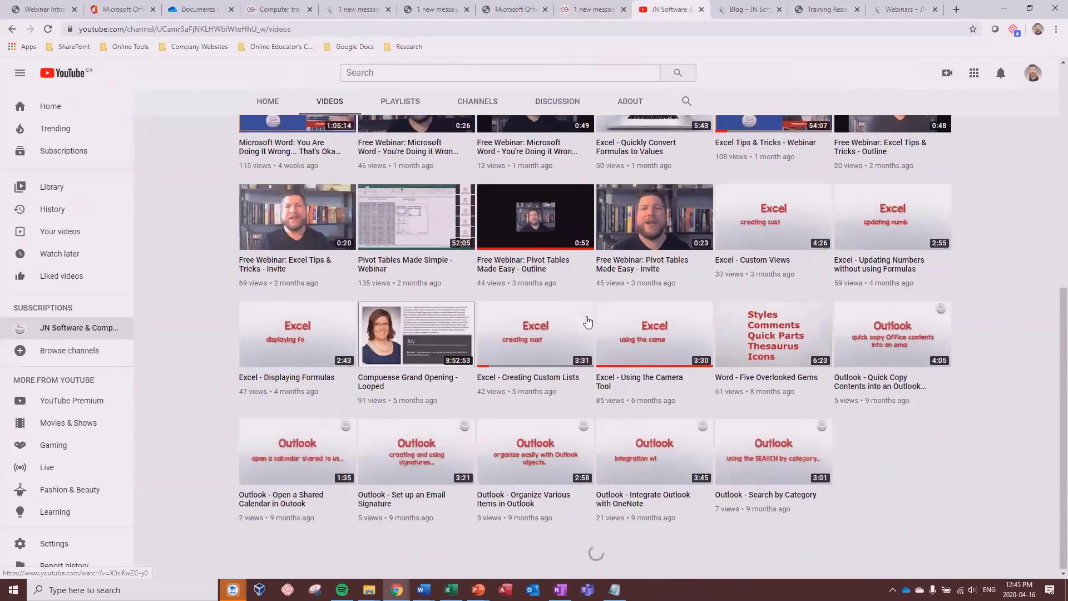
scroll(588, 323, "up", 6)
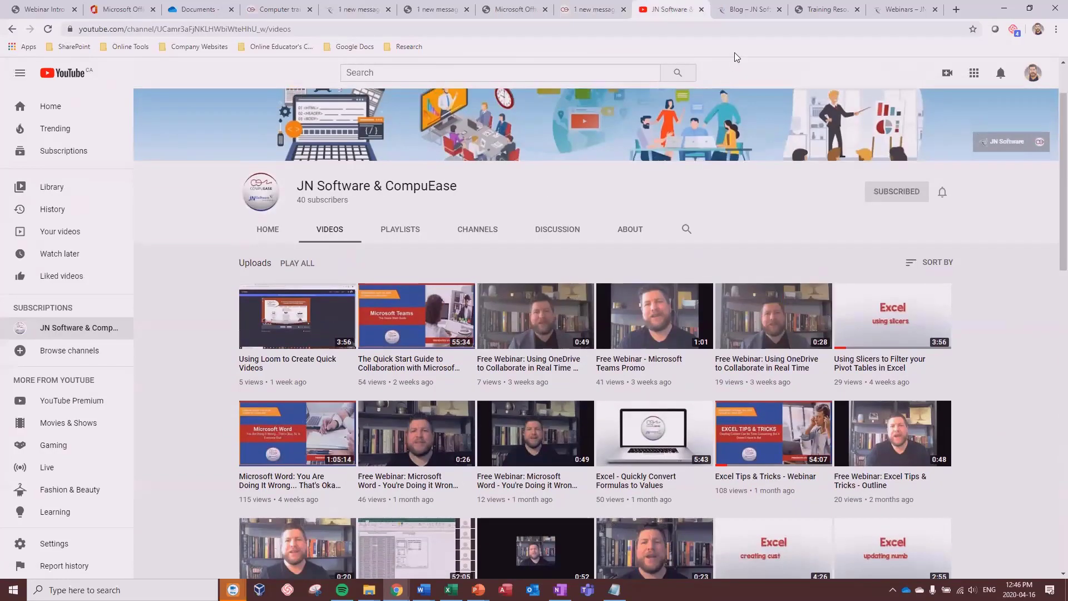
Step: Go to the JN Software blog and open the Training Resources During COVID-19 post
left_click(744, 10)
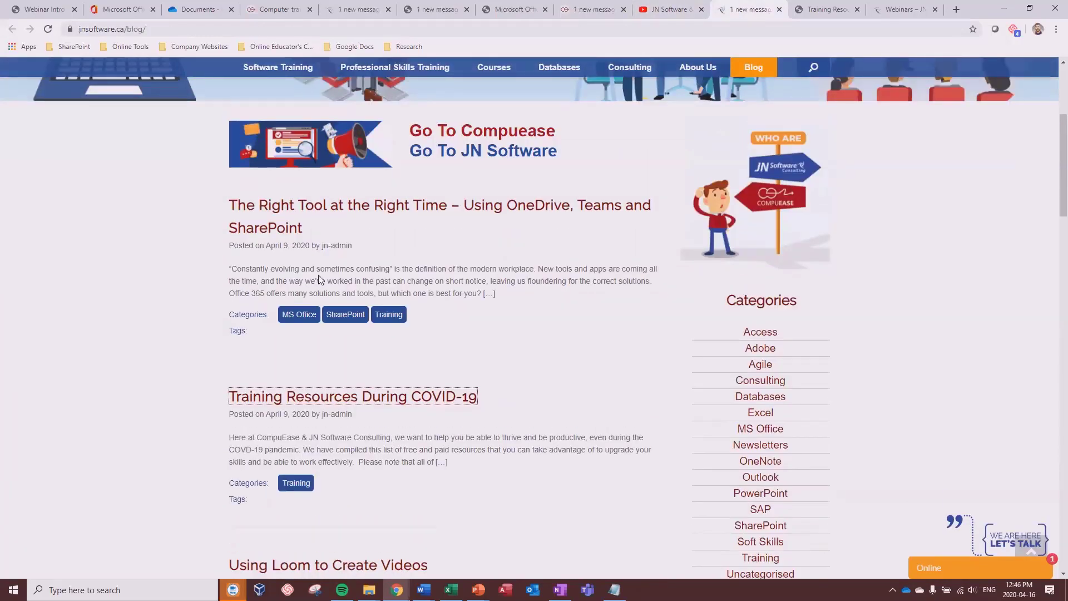
scroll(297, 533, "down", 8)
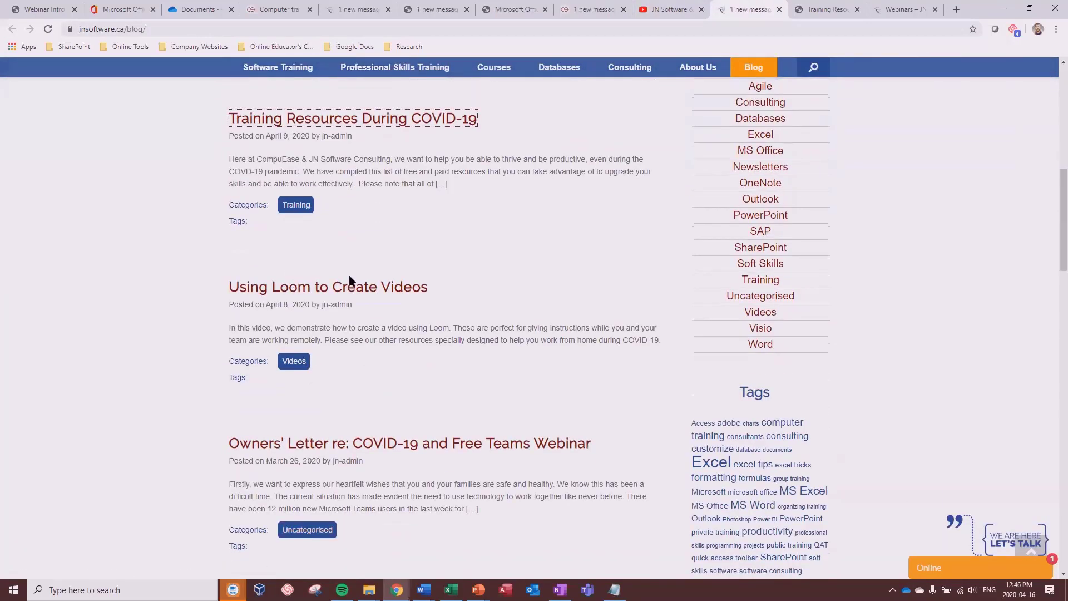
scroll(367, 305, "up", 5)
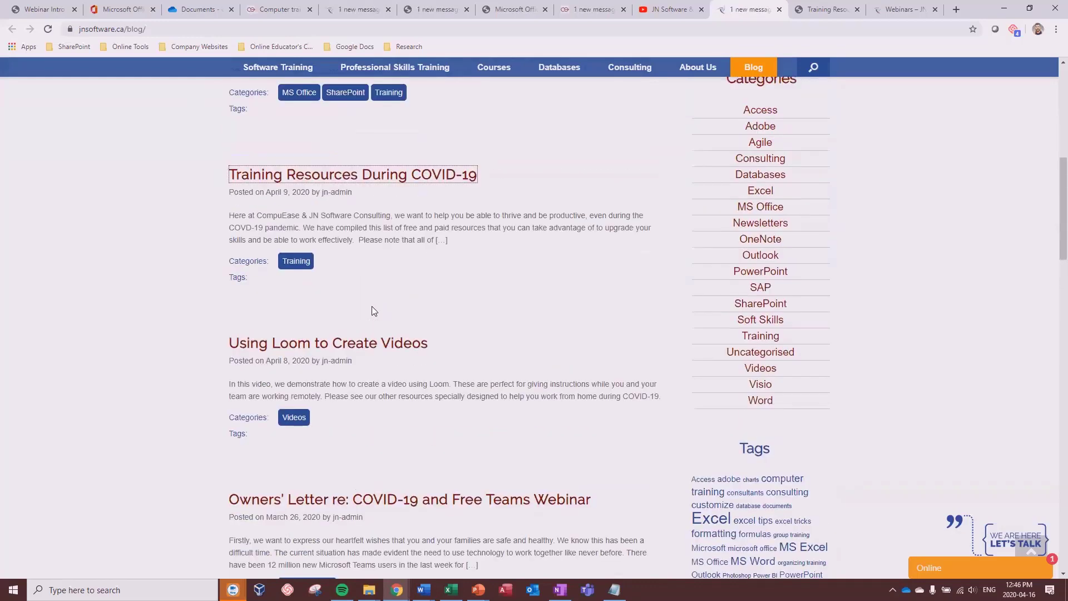
scroll(375, 314, "up", 1)
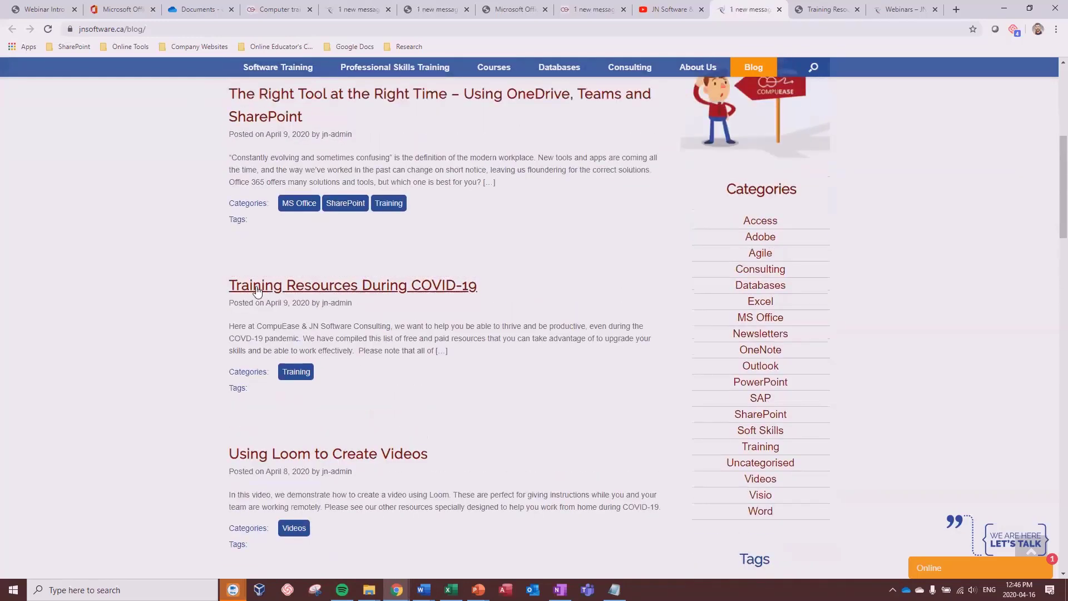
left_click(352, 289)
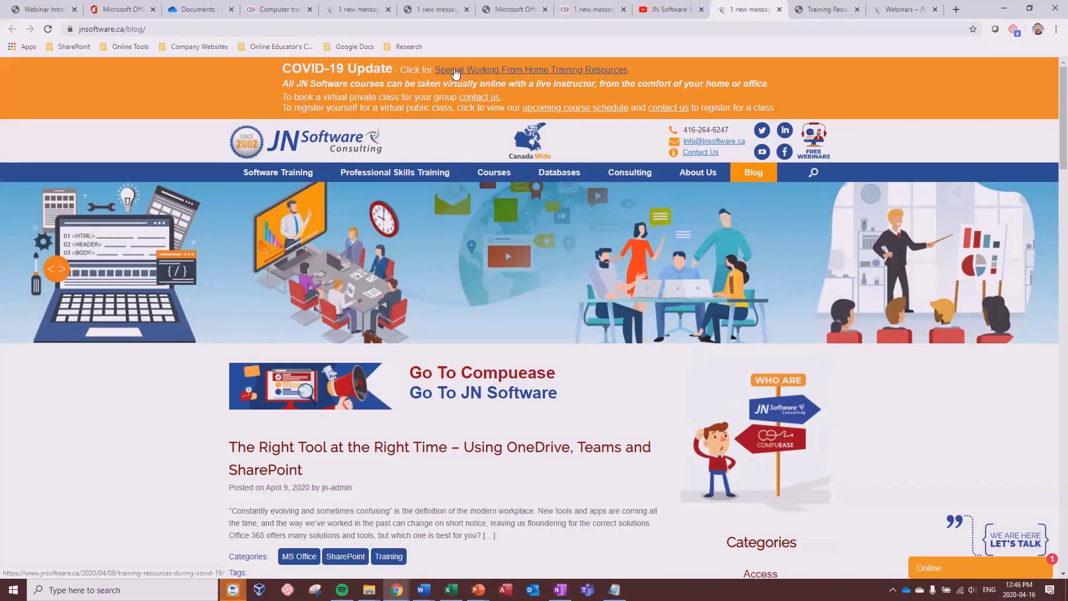
Step: Read through the post's Teams, Microsoft 365 and webinar training links
left_click(820, 11)
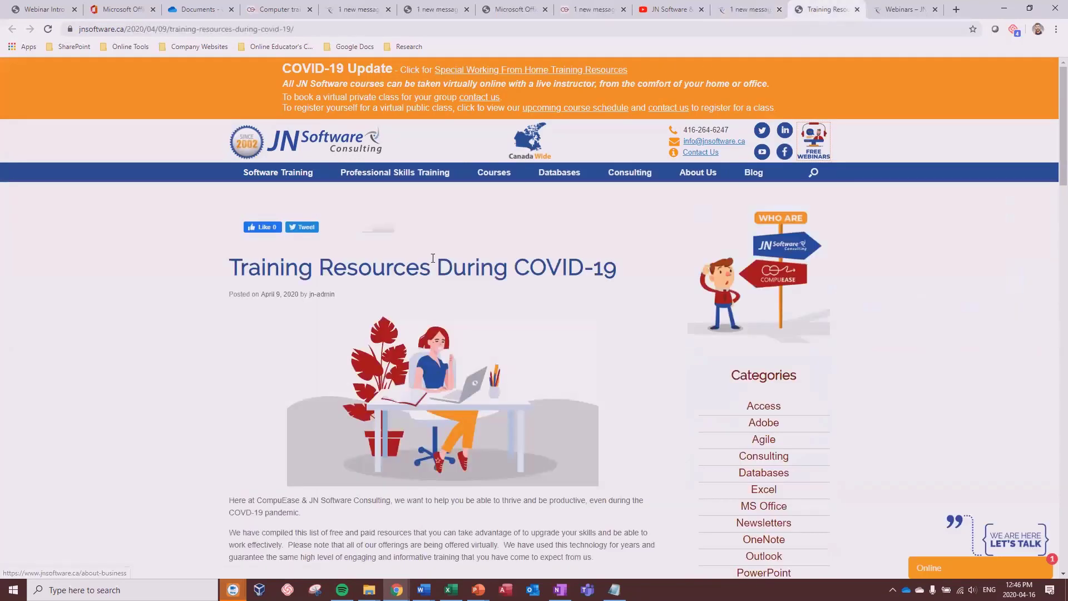
left_click_drag(238, 267, 547, 267)
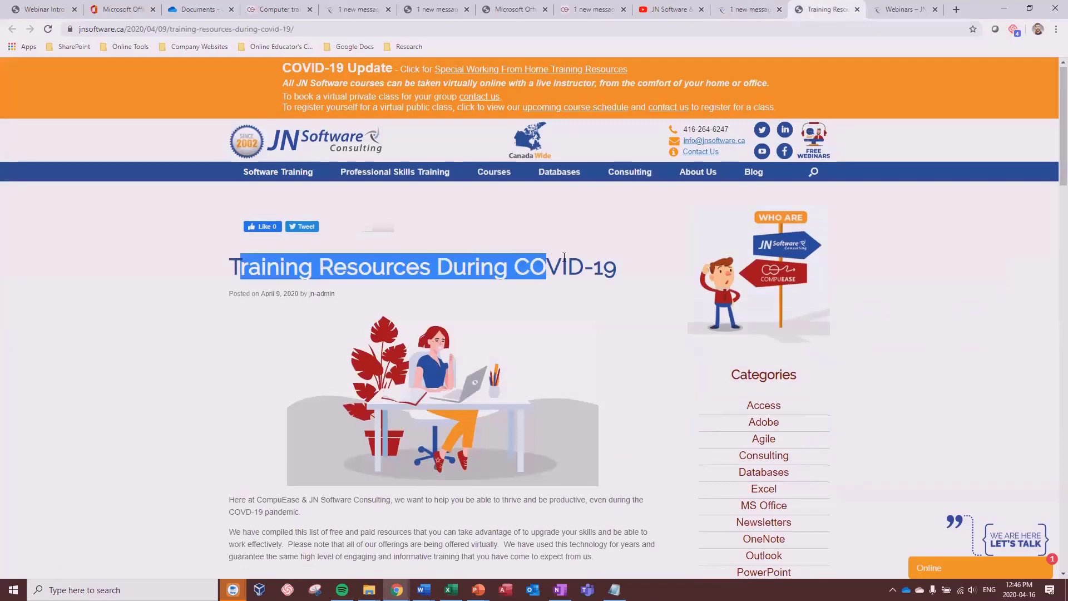
scroll(563, 261, "down", 3)
scroll(563, 257, "down", 4)
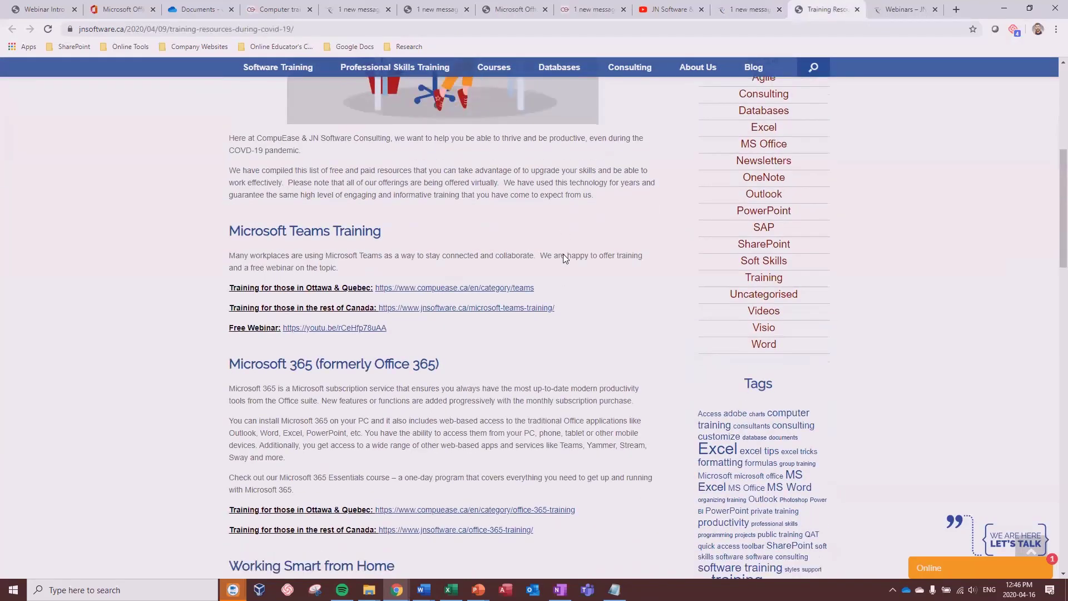
scroll(530, 213, "down", 5)
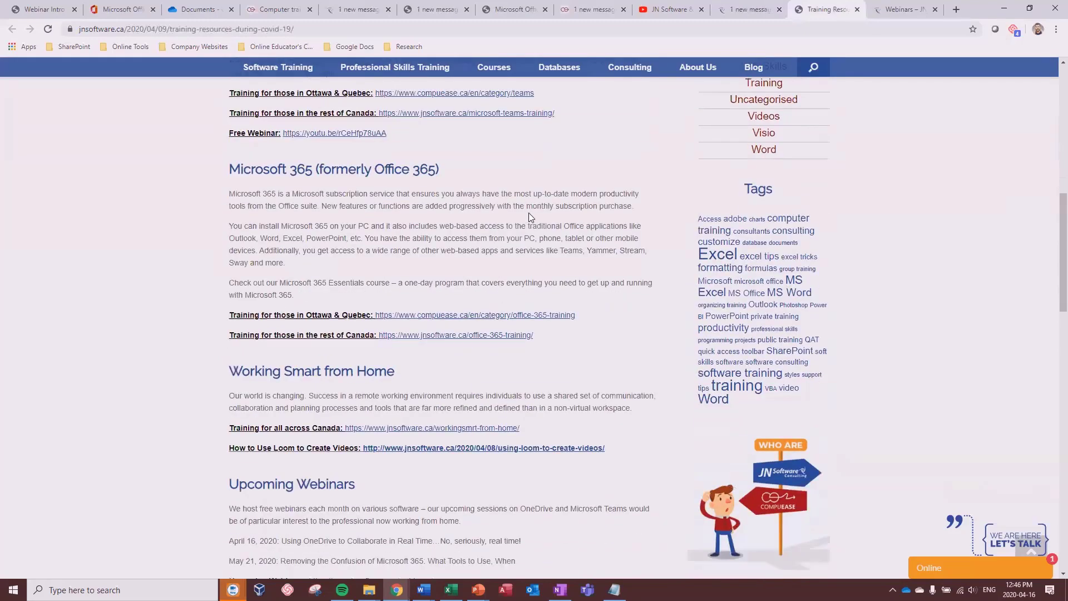
scroll(530, 220, "down", 9)
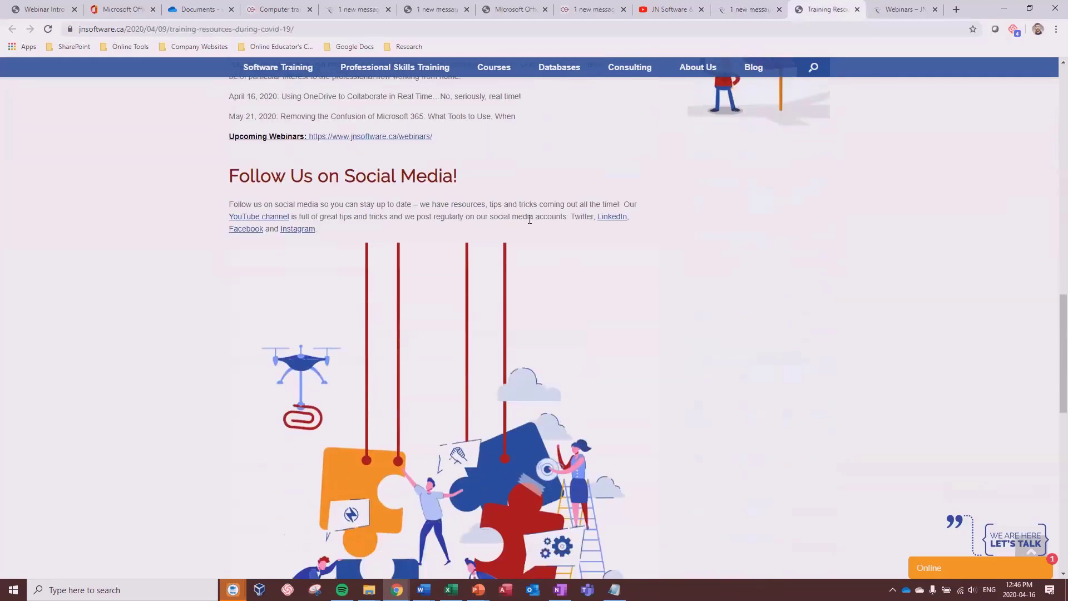
scroll(527, 227, "down", 3)
scroll(528, 229, "up", 15)
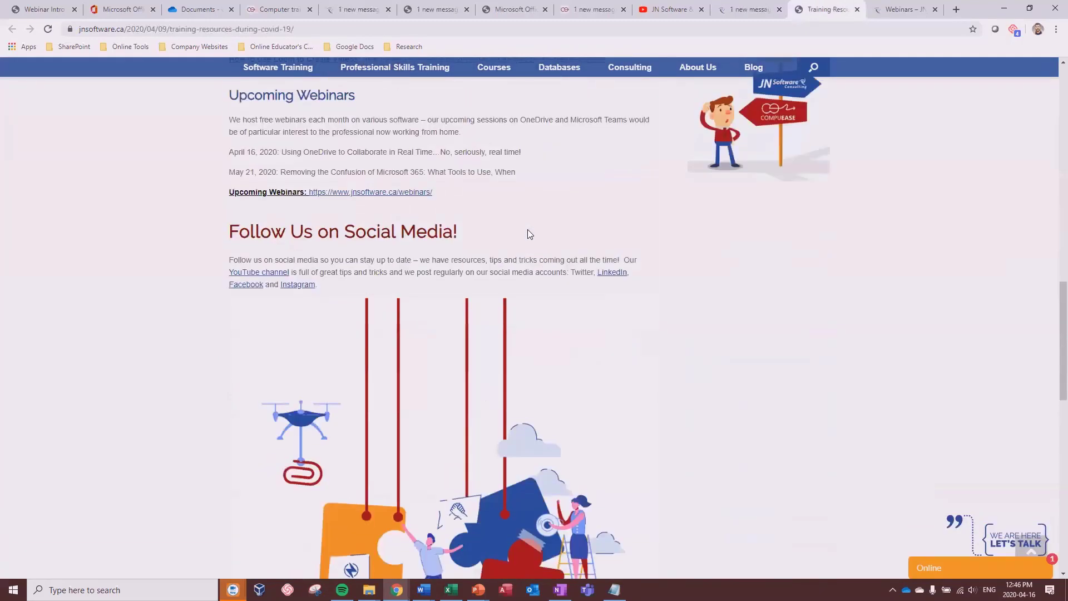
scroll(524, 229, "up", 5)
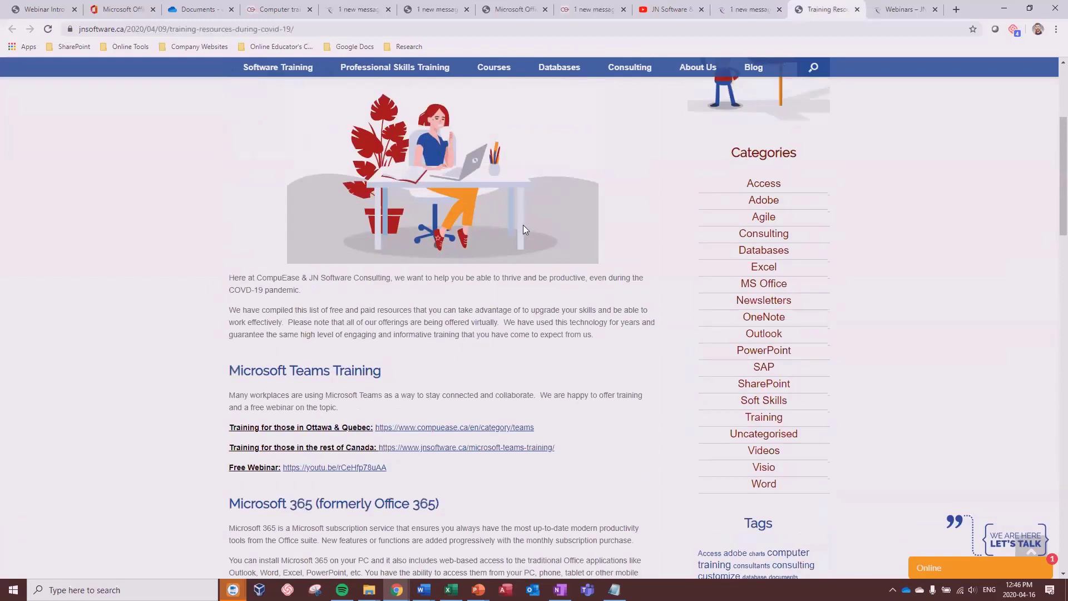
scroll(523, 221, "up", 4)
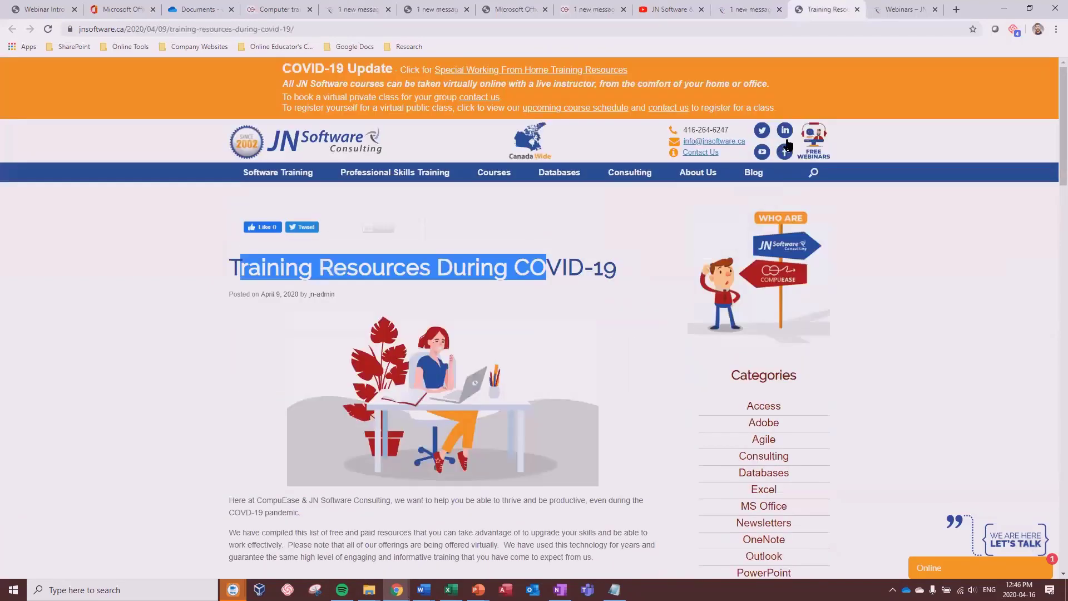
Step: Open JN Software's Free Webinars page and scroll through the sessions from OneDrive to Databases
left_click(801, 139)
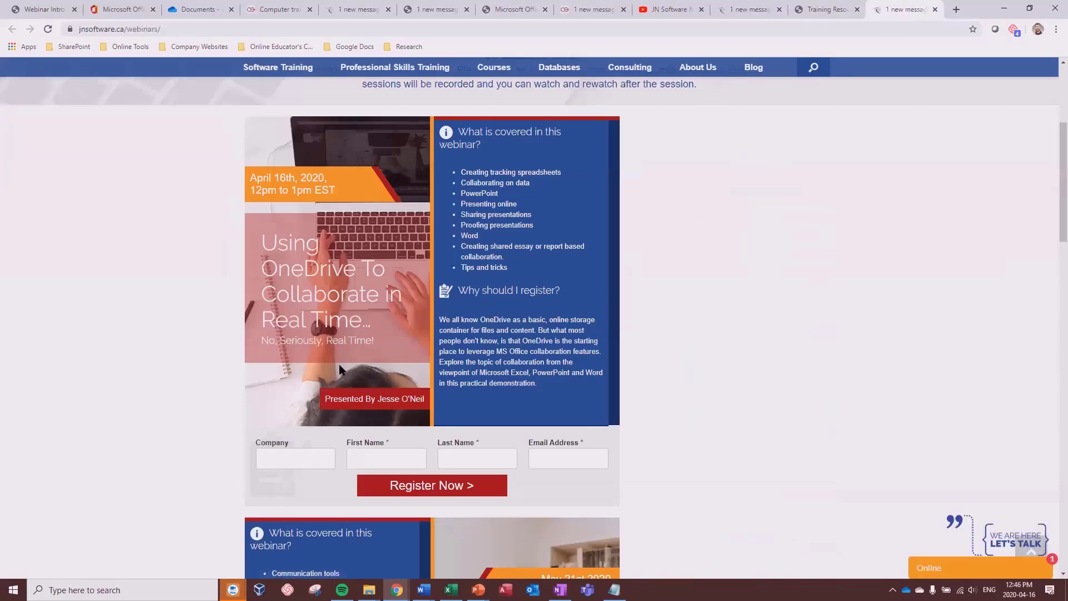
scroll(346, 246, "down", 6)
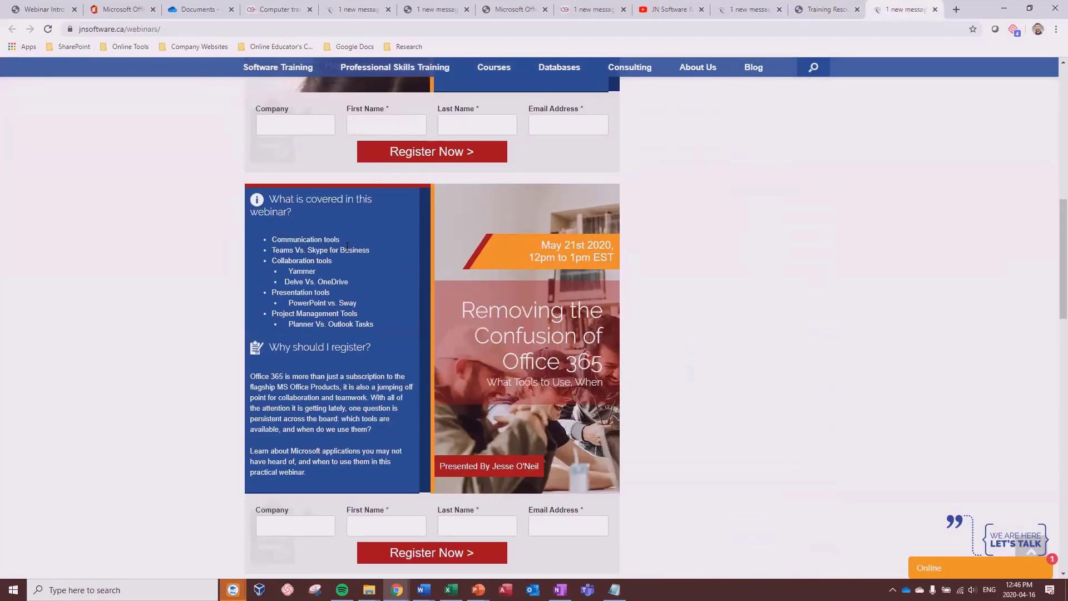
scroll(582, 304, "down", 1)
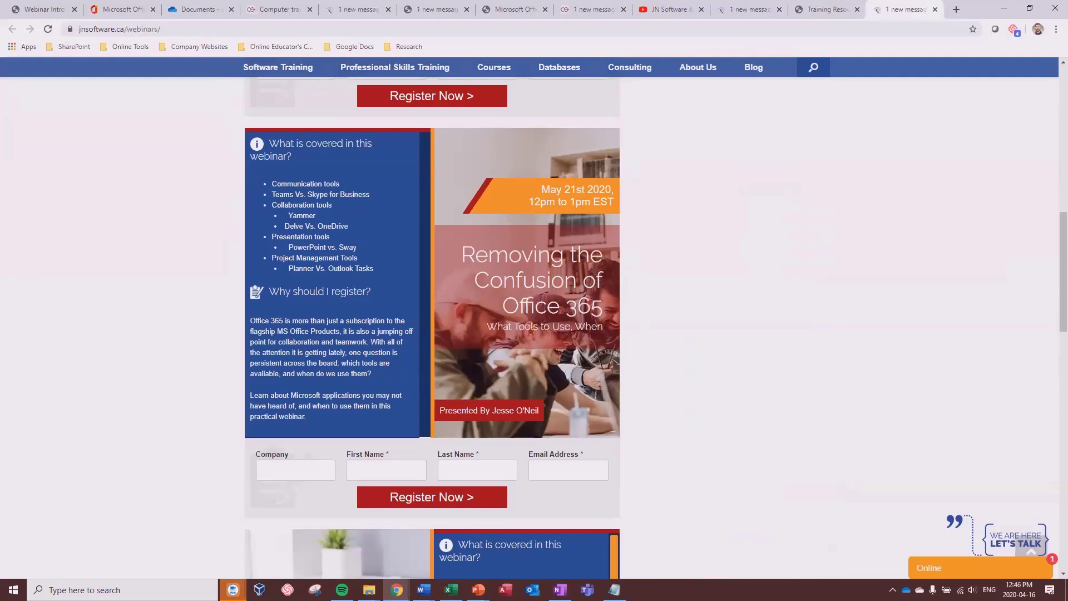
scroll(571, 290, "down", 1)
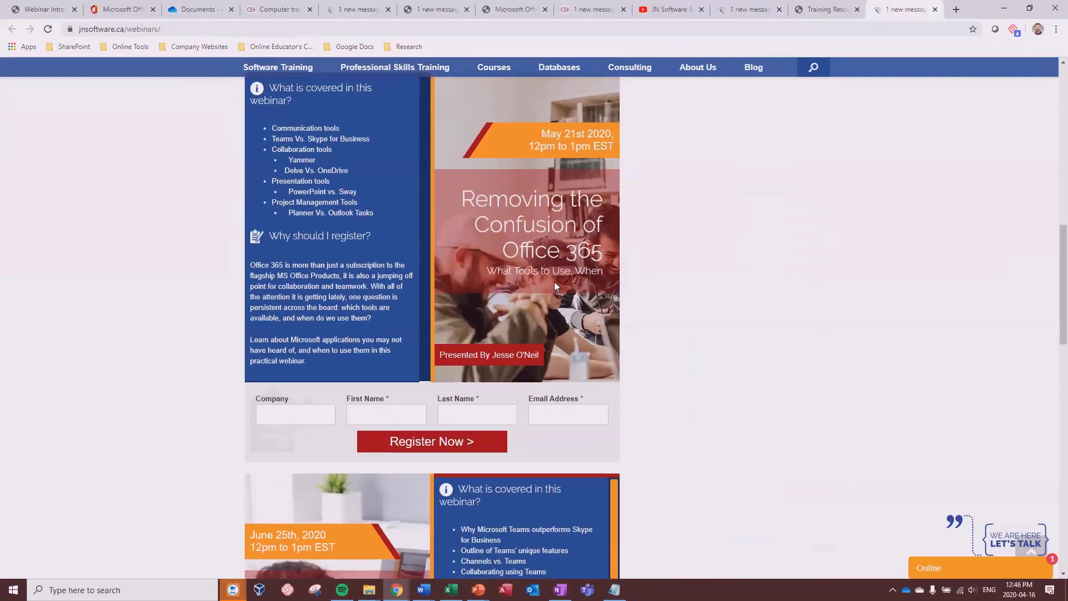
scroll(556, 290, "down", 4)
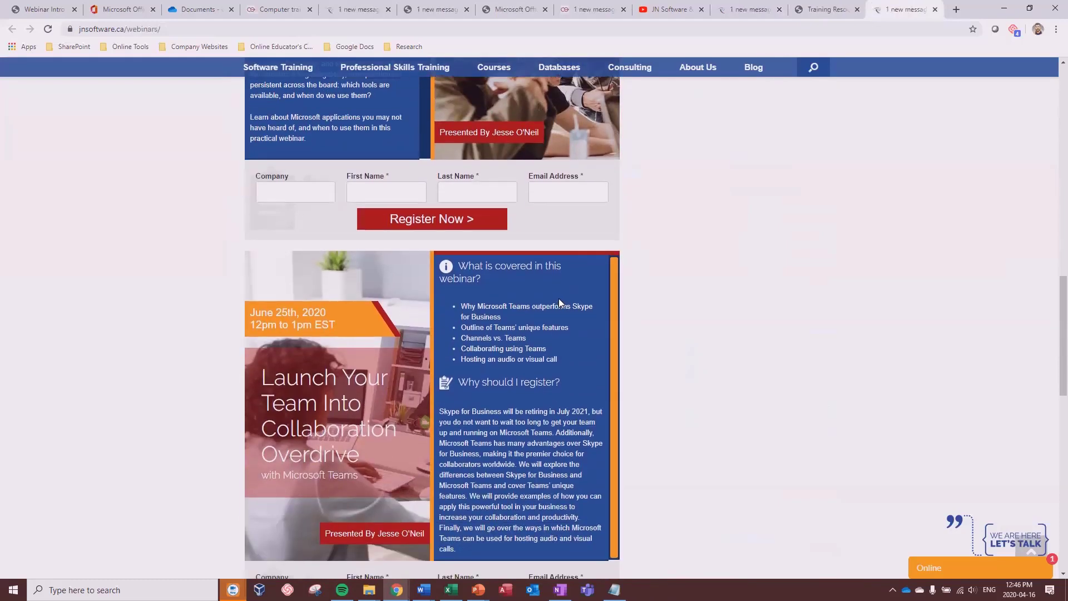
scroll(431, 399, "down", 5)
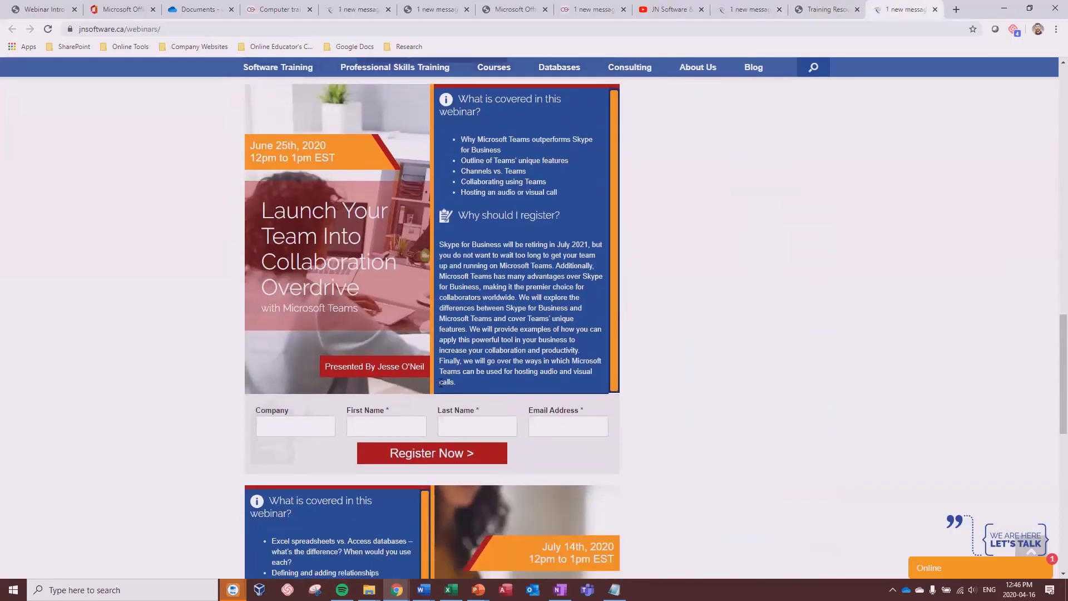
scroll(452, 352, "down", 3)
scroll(474, 342, "up", 3)
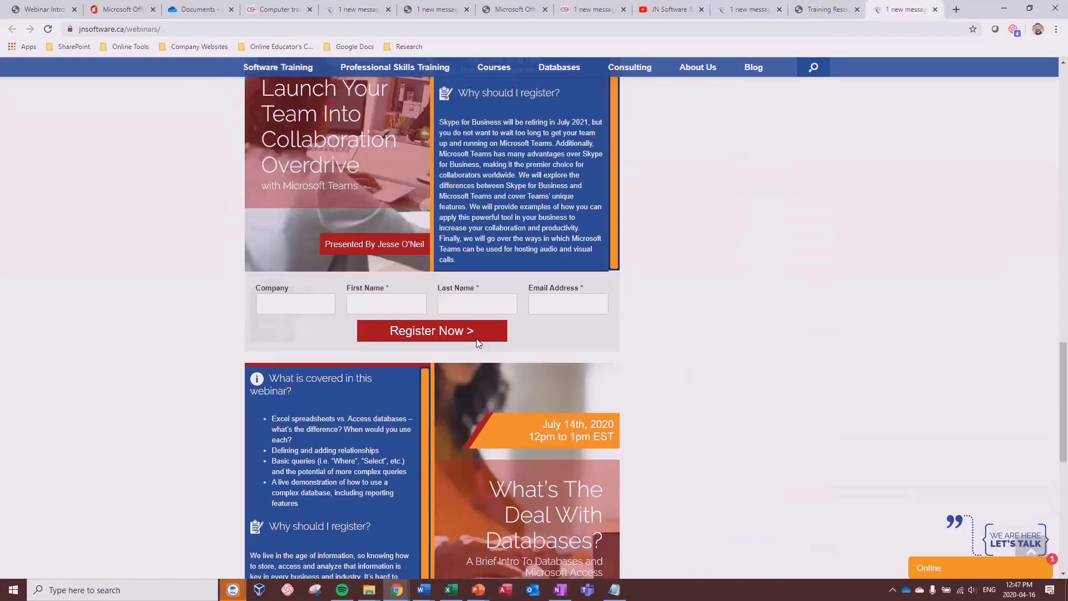
scroll(390, 206, "down", 1)
scroll(499, 297, "down", 4)
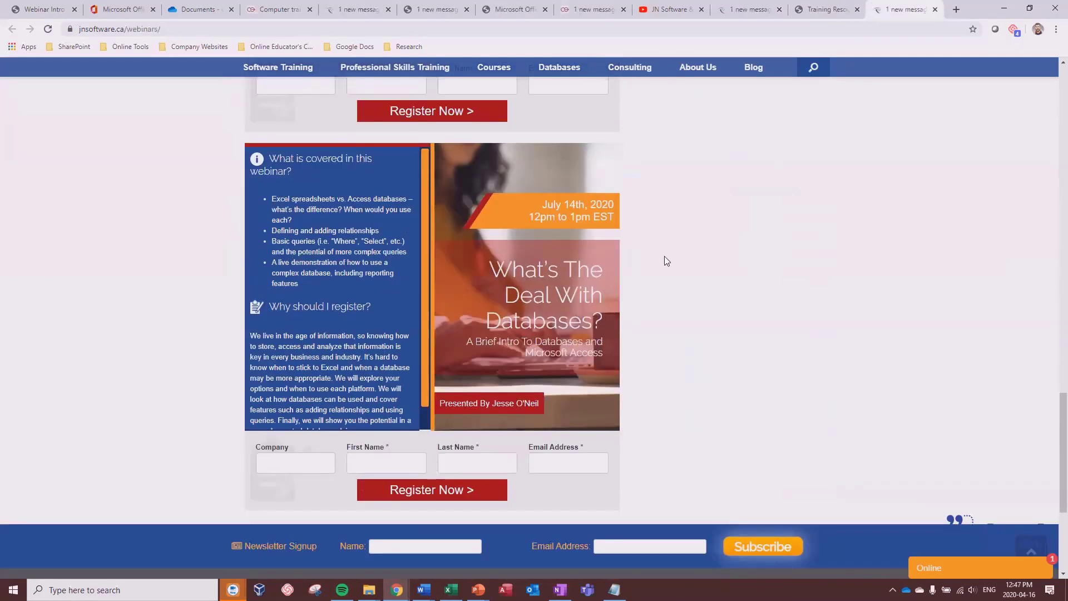
scroll(670, 257, "up", 10)
scroll(664, 264, "up", 12)
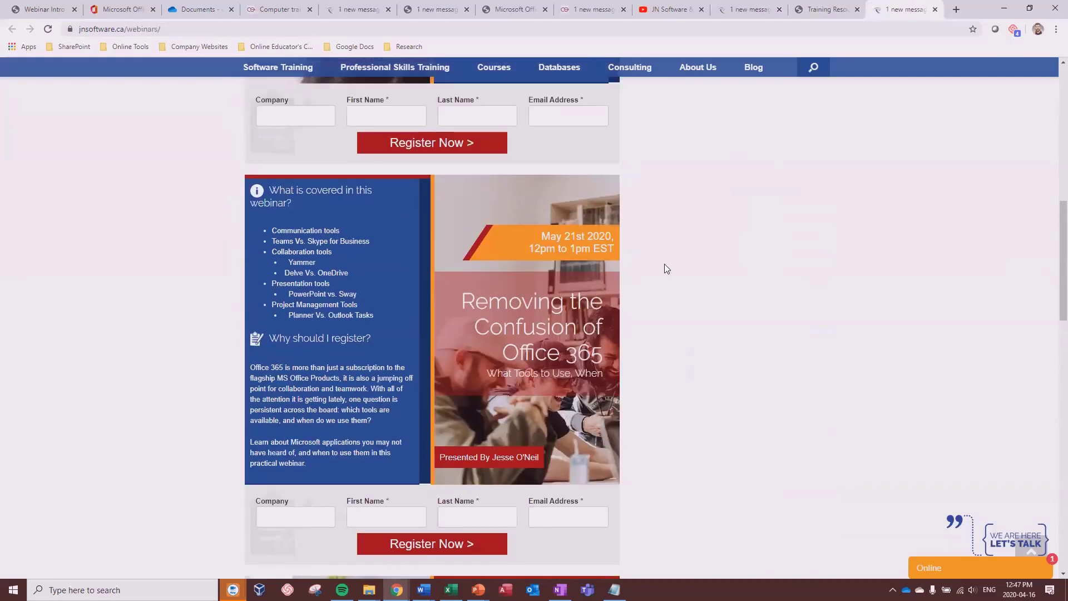
scroll(677, 256, "up", 4)
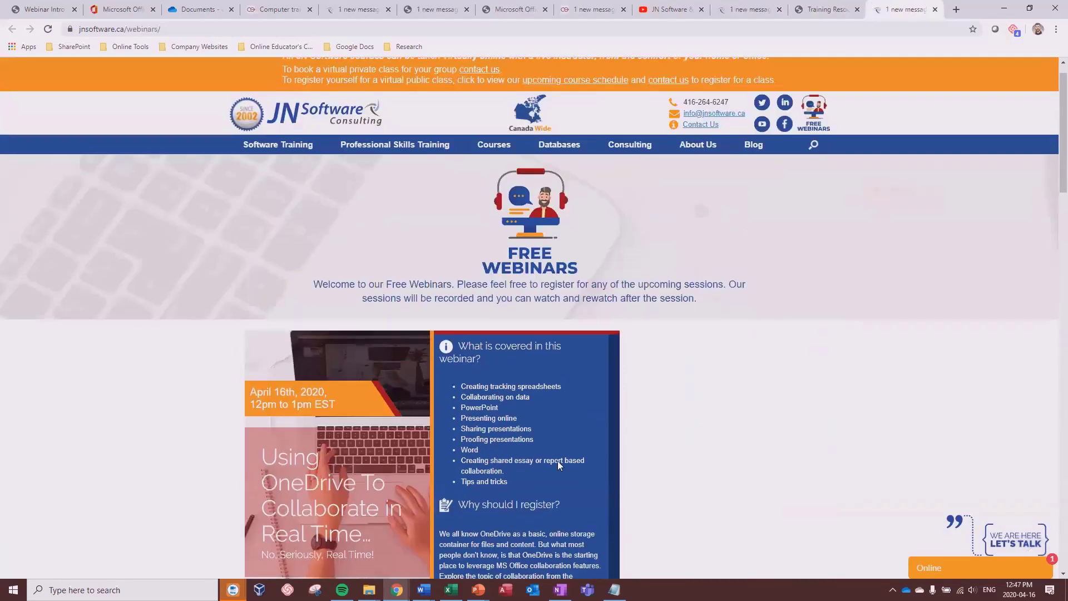
Step: Bring back the OneDrive_PowerPoint Presentation and present the Talk to Us slide as a slide show
mouse_move(478, 589)
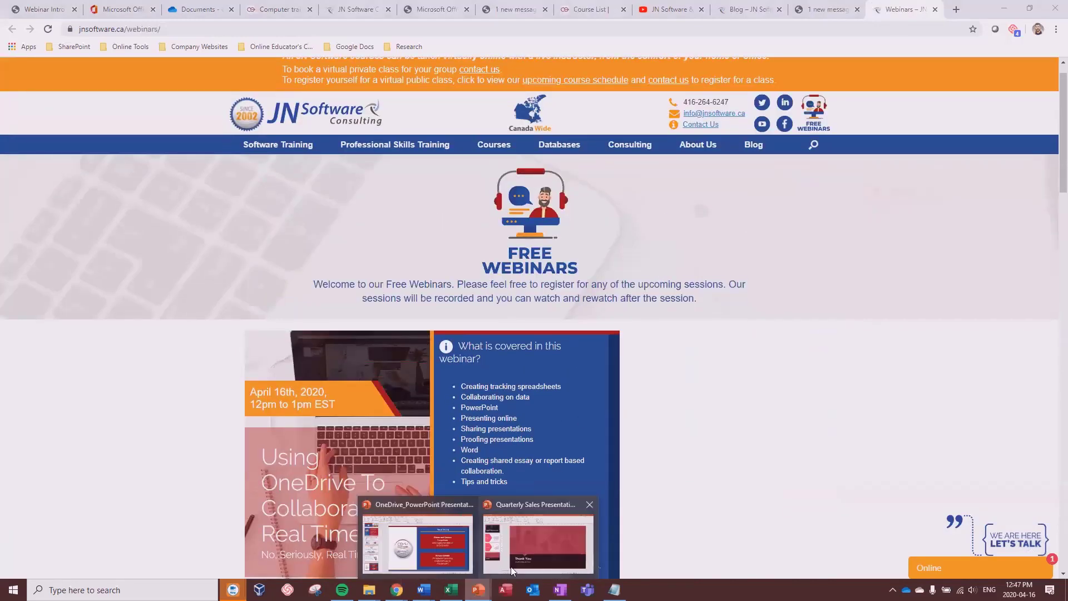
left_click(436, 553)
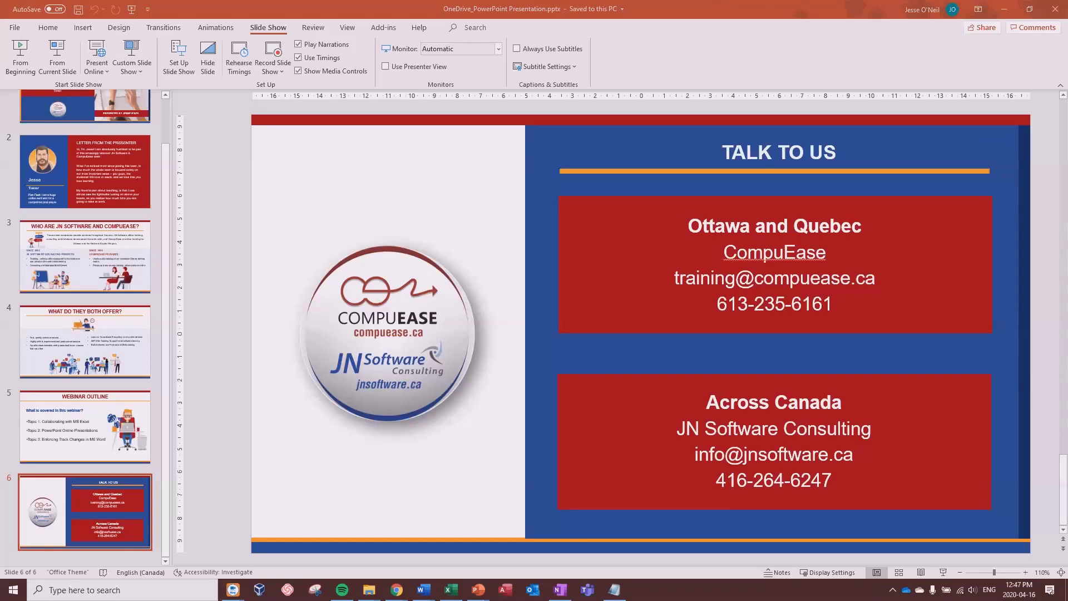
left_click(945, 574)
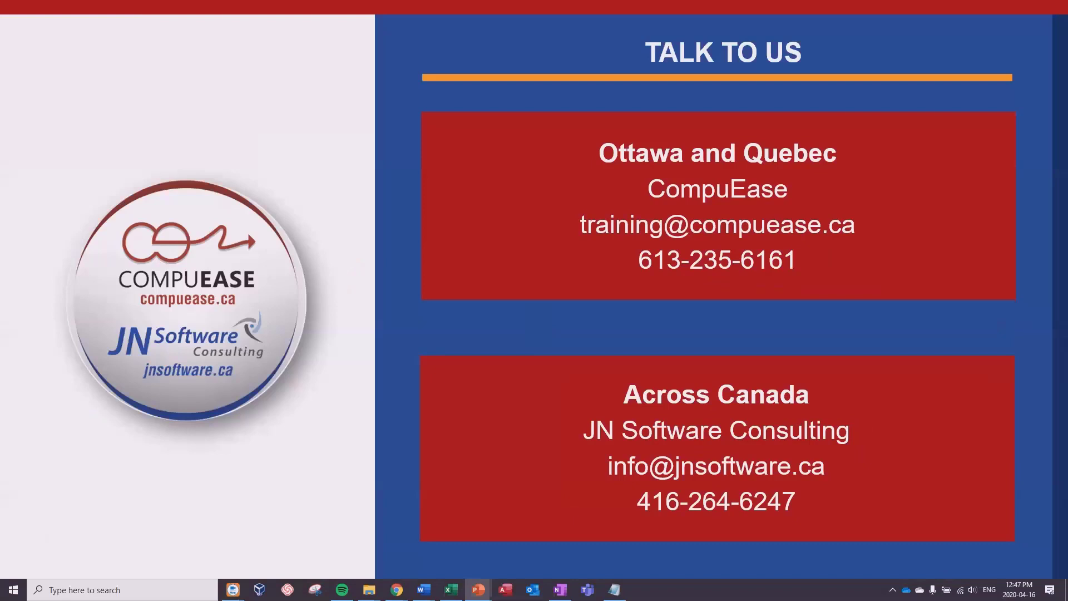